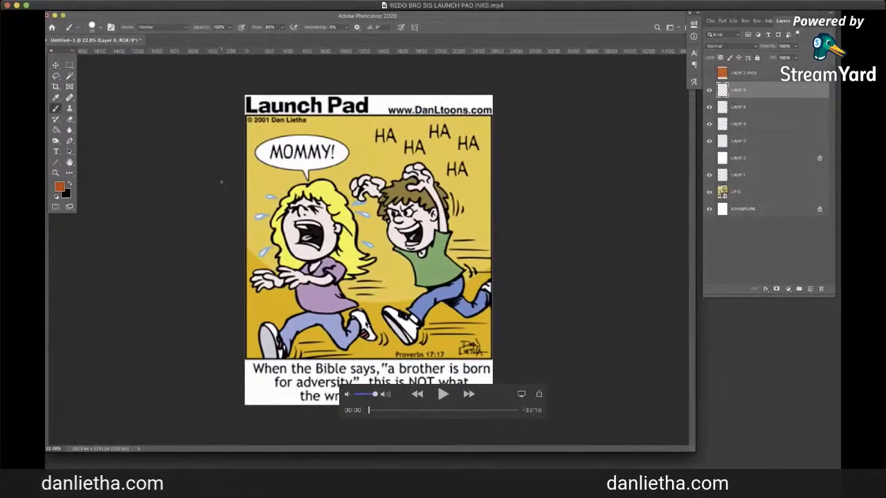
click(441, 394)
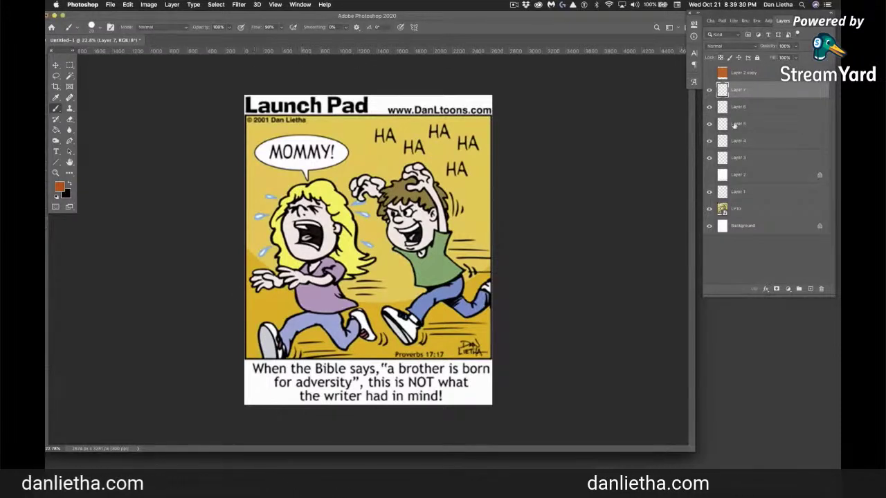
Show the white Layer 2 above the cartoon and lower its opacity so the artwork shows through faintly for tracing.
click(708, 175)
click(761, 175)
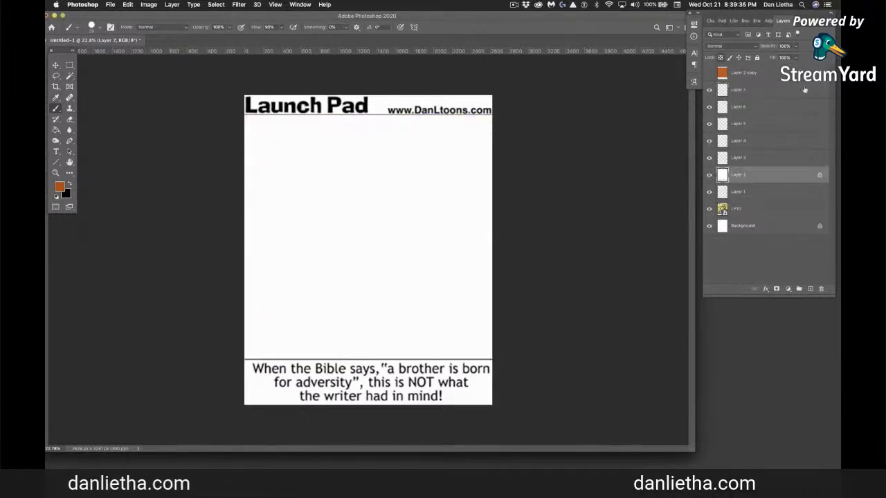
click(795, 46)
mouse_move(797, 57)
mouse_down()
mouse_move(781, 58)
mouse_move(788, 58)
mouse_up()
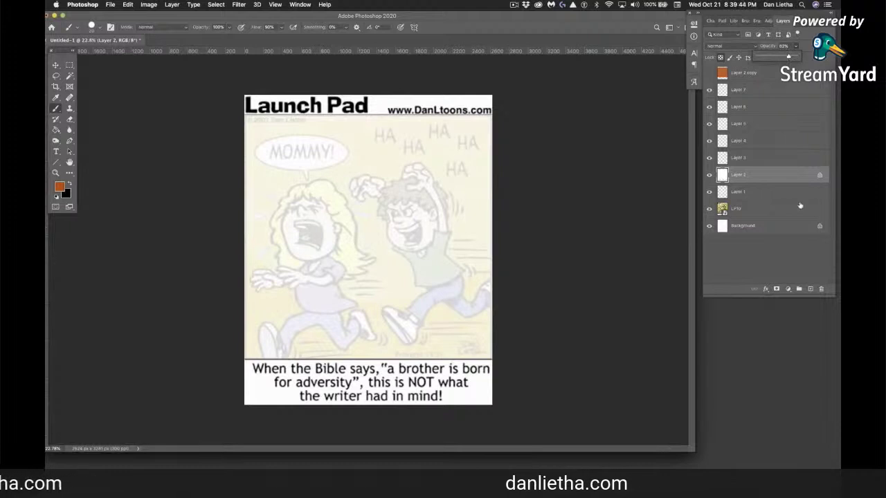
On Layer 7, sketch the boy's raised hand above his head with the orange-brown brush, tracing the palm, thumb and curled fingers.
click(744, 93)
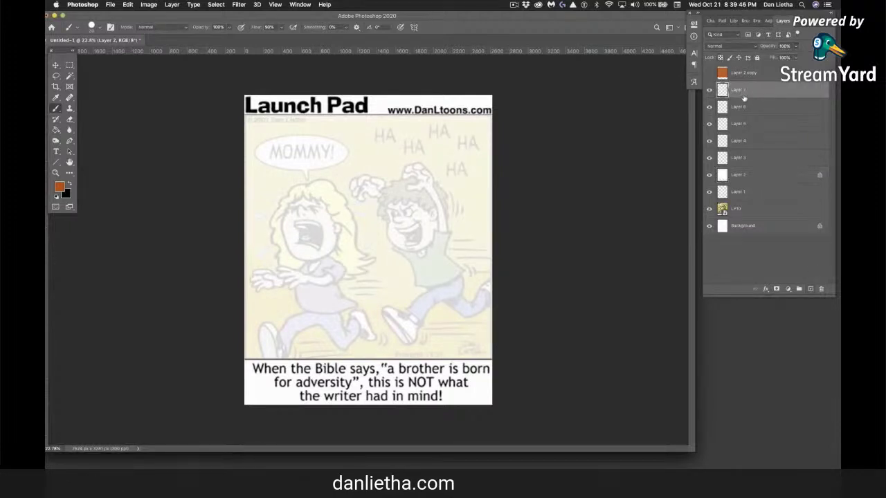
click(56, 172)
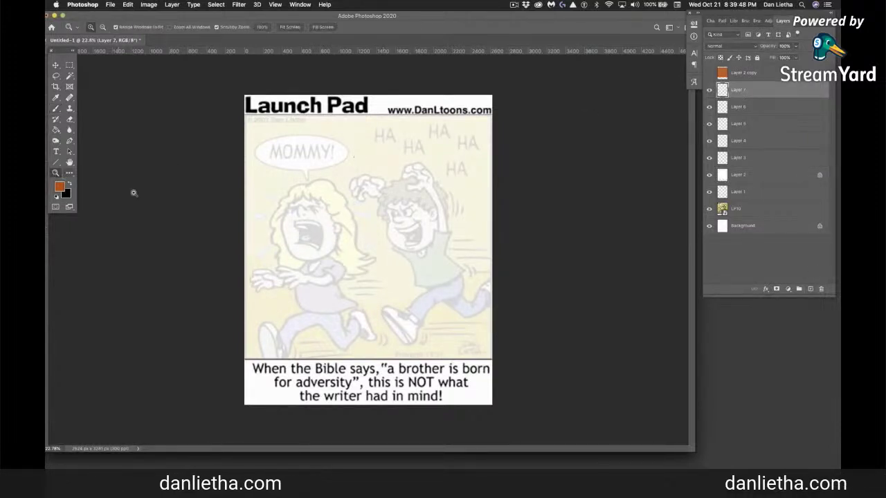
mouse_move(434, 224)
mouse_down()
mouse_move(456, 248)
mouse_move(455, 221)
mouse_move(426, 225)
mouse_up()
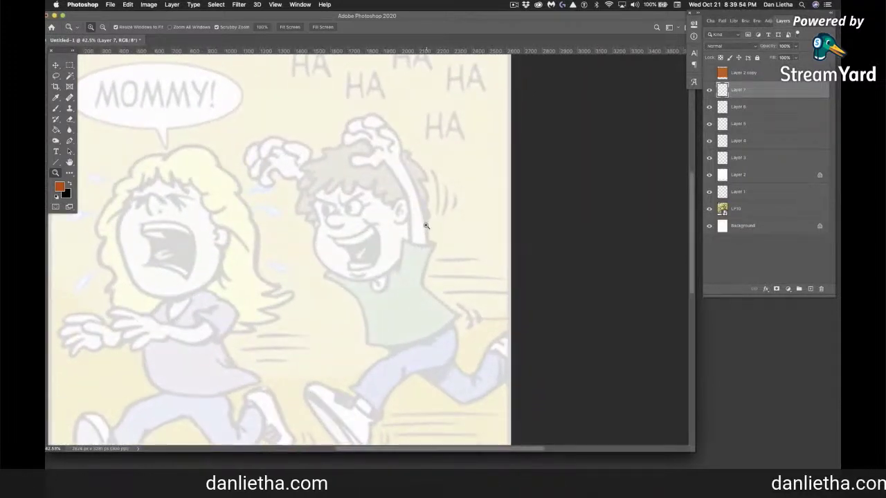
key(b)
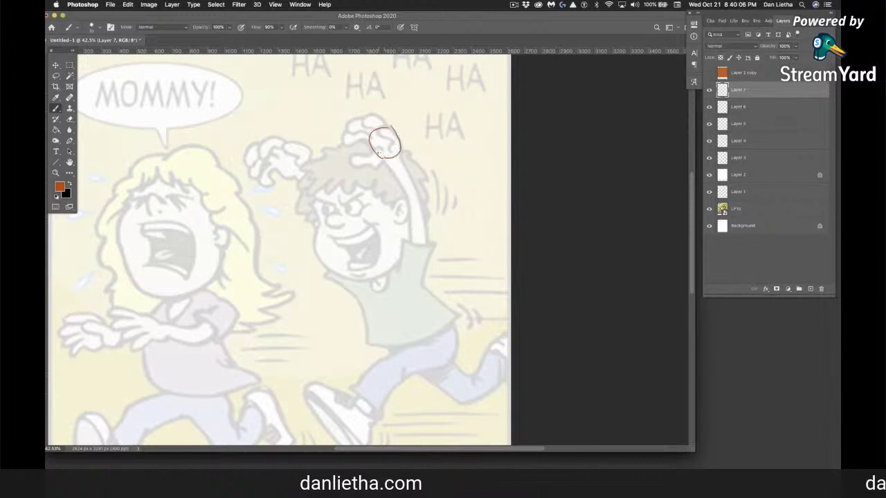
mouse_move(382, 159)
mouse_down()
mouse_move(351, 163)
mouse_move(379, 151)
mouse_up()
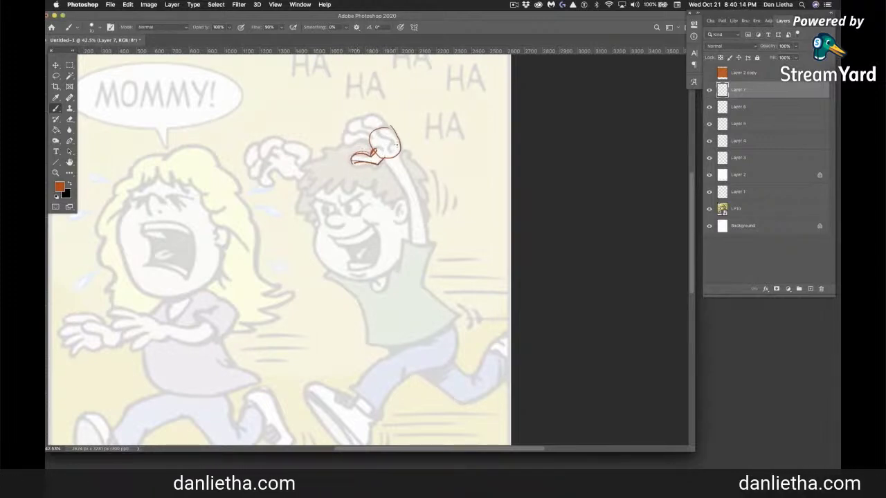
mouse_move(393, 137)
mouse_down()
mouse_move(393, 154)
mouse_move(392, 126)
mouse_move(377, 125)
mouse_up()
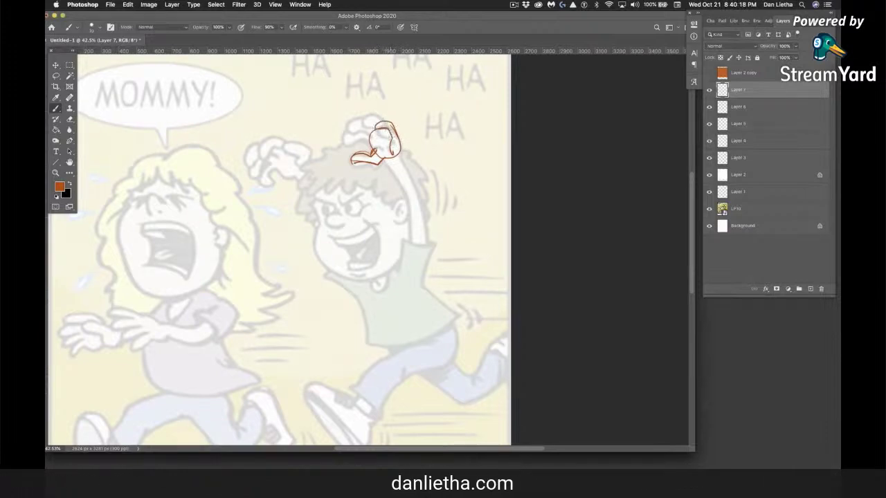
mouse_move(378, 113)
mouse_down()
mouse_move(362, 118)
mouse_move(375, 123)
mouse_move(348, 125)
mouse_up()
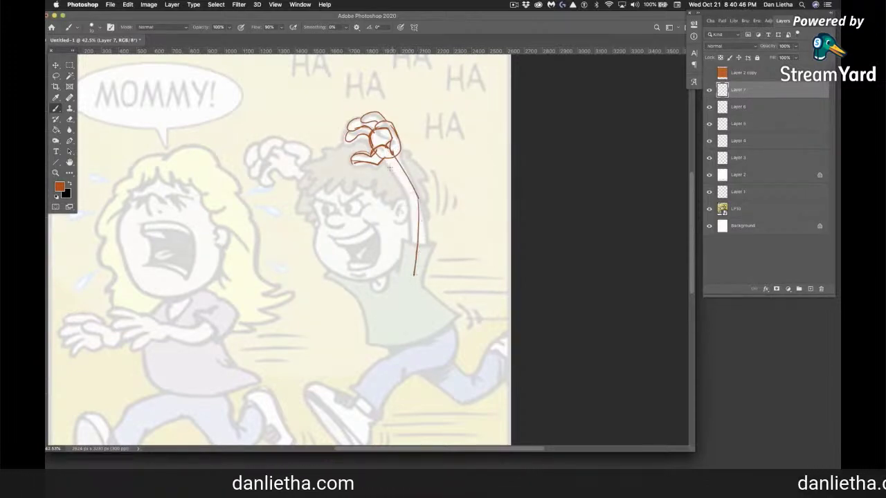
Sketch both contours of the boy's raised arm from wrist to shoulder and the shirt sleeve opening around it.
drag(386, 159, 409, 207)
drag(397, 153, 426, 202)
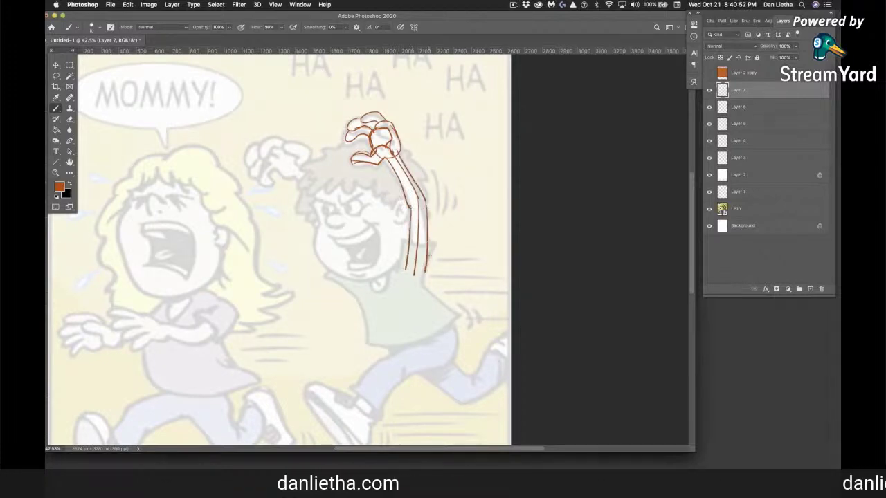
mouse_move(404, 239)
mouse_down()
mouse_move(400, 267)
mouse_move(439, 237)
mouse_move(428, 264)
mouse_up()
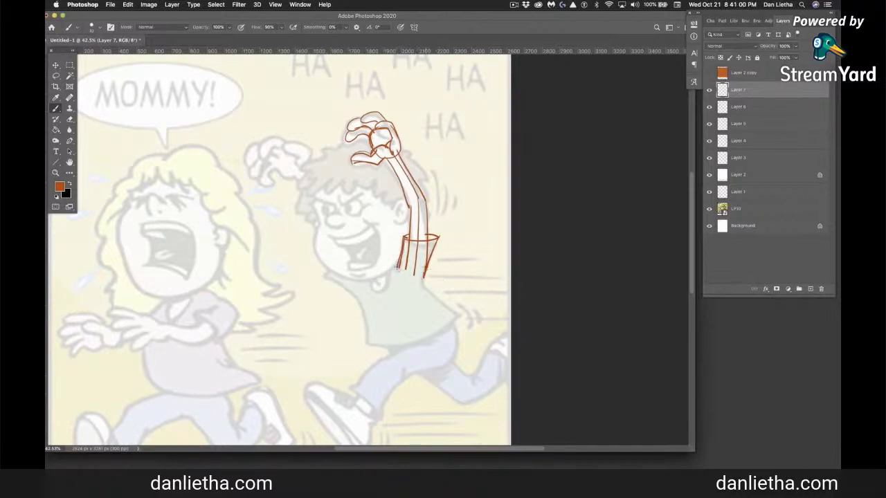
Sketch the boy's shirt with its back, collar, front and curved hem, plus the far sleeve below his chin.
drag(423, 277, 459, 315)
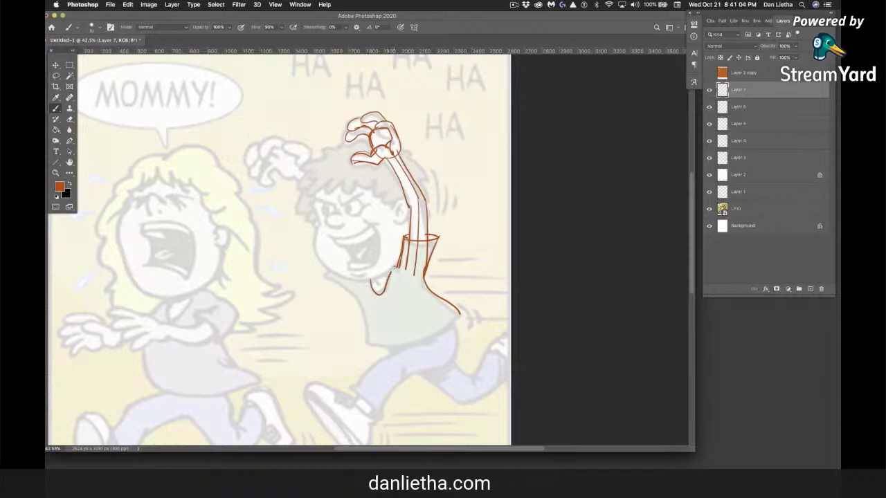
mouse_move(362, 283)
mouse_down()
mouse_move(371, 344)
mouse_move(396, 349)
mouse_move(462, 317)
mouse_up()
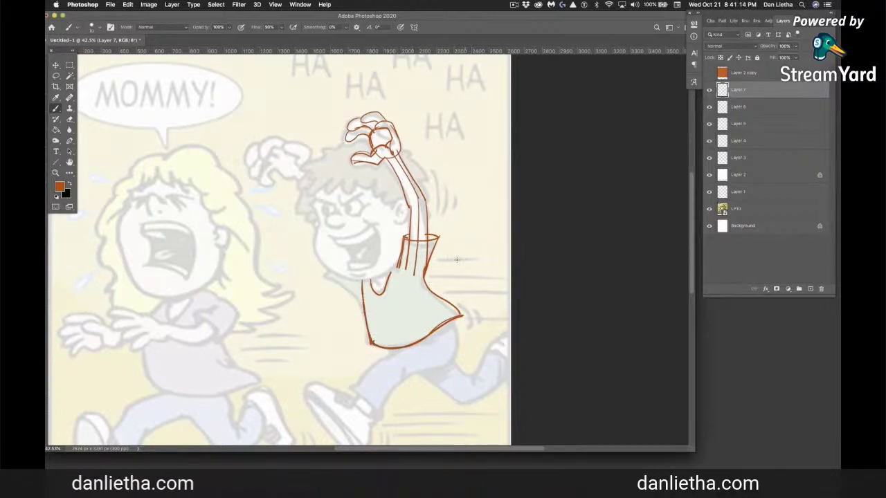
drag(362, 297, 330, 276)
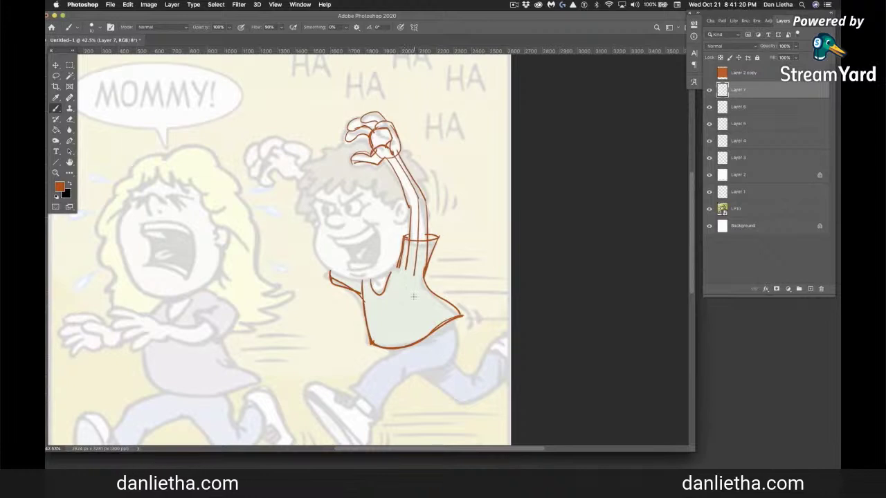
Shrink the eraser, switch it to the Hard Round Pressure Size brush and erase the boy's far sleeve lines.
key(e)
key(bracketleft)
key(bracketleft)
key(bracketleft)
key(bracketleft)
key(bracketleft)
key(bracketleft)
key(bracketleft)
key(bracketleft)
key(bracketleft)
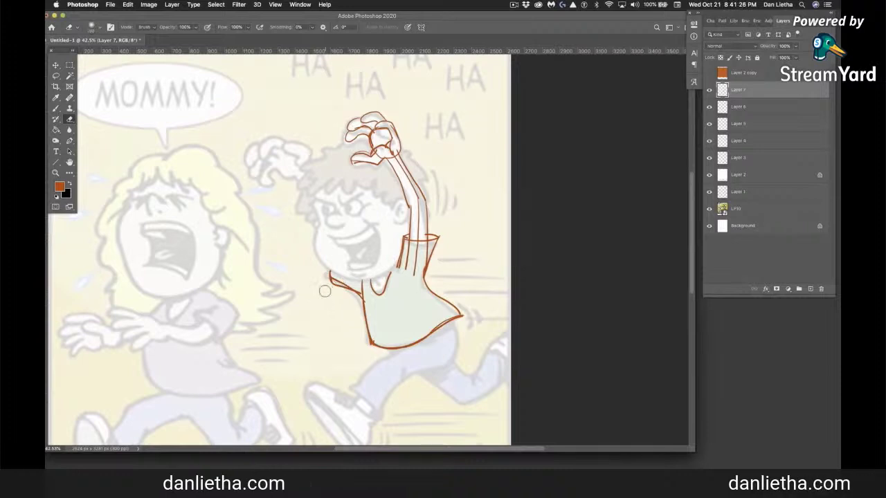
click(92, 27)
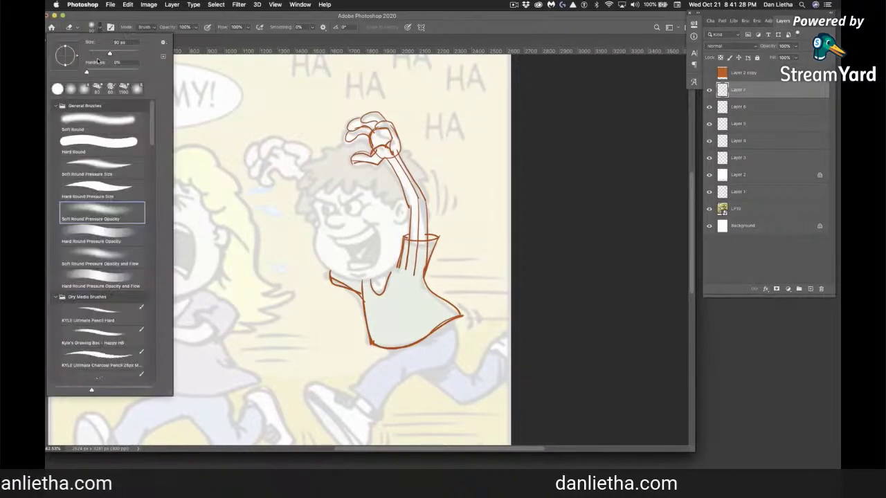
click(104, 188)
click(119, 20)
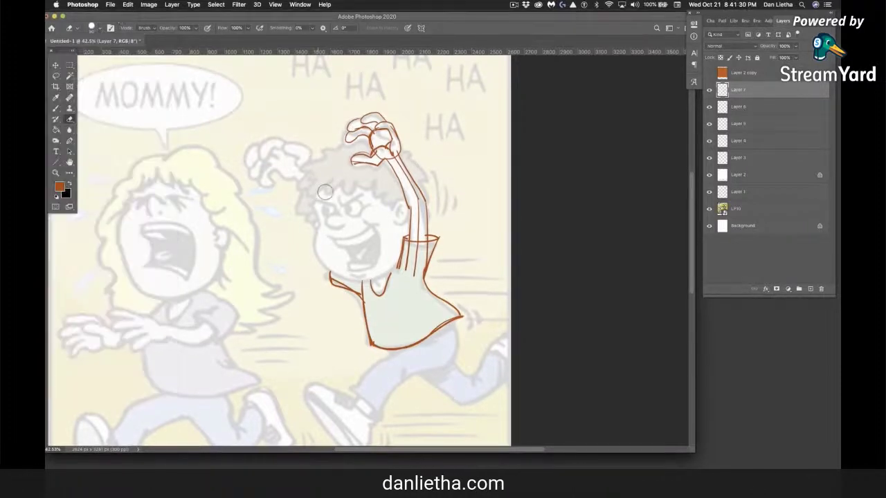
drag(349, 290, 353, 295)
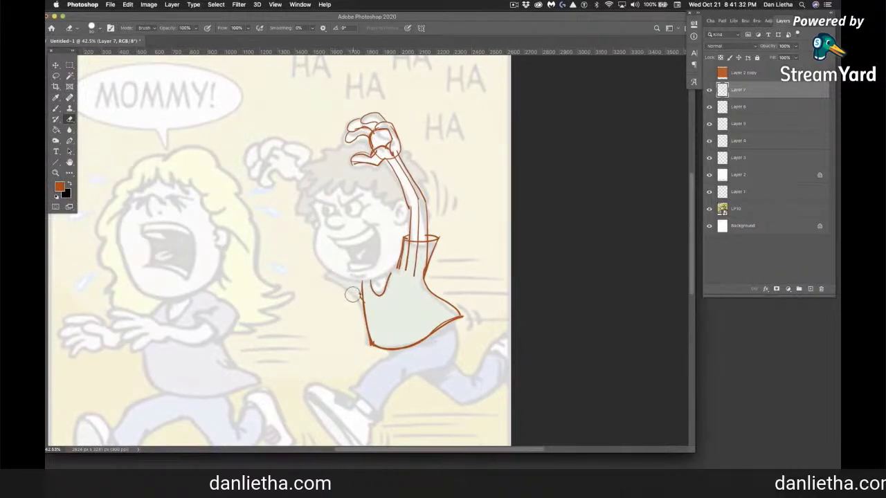
With the brush, redraw the boy's far shoulder line, then sketch his rounded jaw with curved vertical and horizontal face guidelines.
click(56, 109)
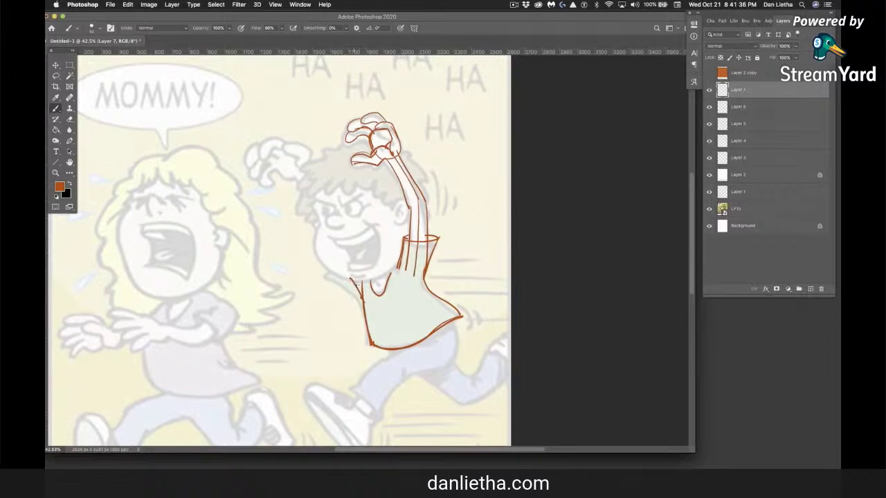
drag(374, 277, 320, 223)
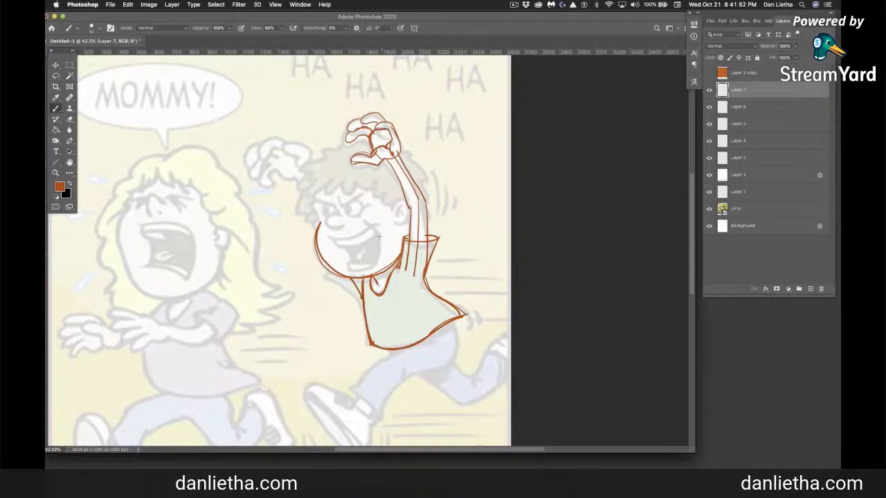
drag(344, 192, 363, 272)
drag(320, 222, 366, 206)
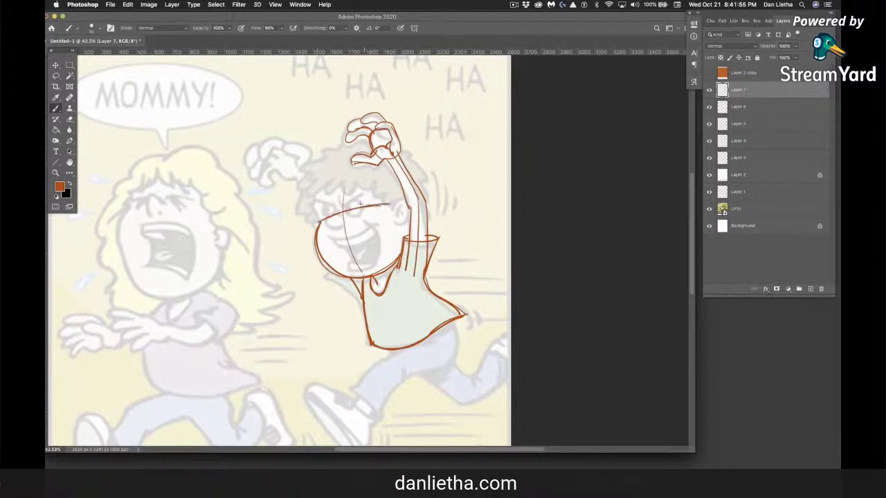
Sketch the boy's nose, eyes, angry eyebrows and wide-open mouth over the face guidelines.
drag(335, 214, 343, 222)
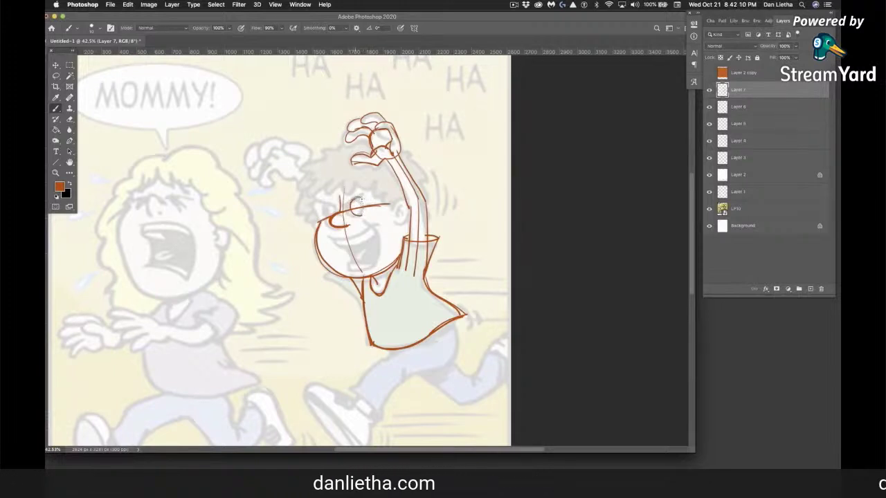
mouse_move(363, 216)
mouse_down()
mouse_move(366, 202)
mouse_move(324, 207)
mouse_move(326, 218)
mouse_move(335, 210)
mouse_up()
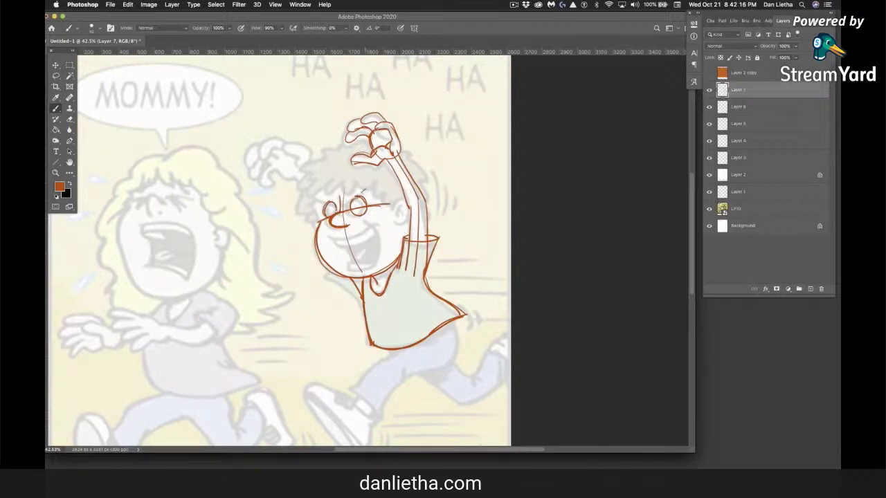
mouse_move(350, 202)
mouse_down()
mouse_move(365, 188)
mouse_move(335, 202)
mouse_up()
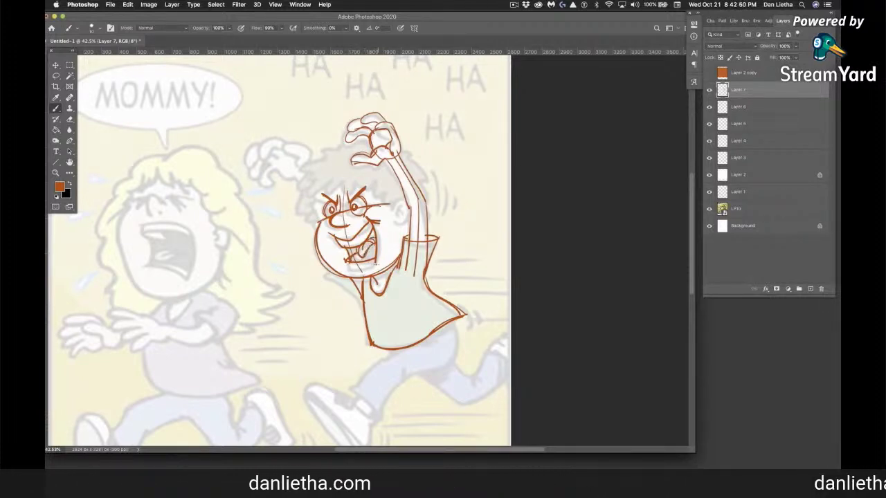
drag(349, 266, 364, 268)
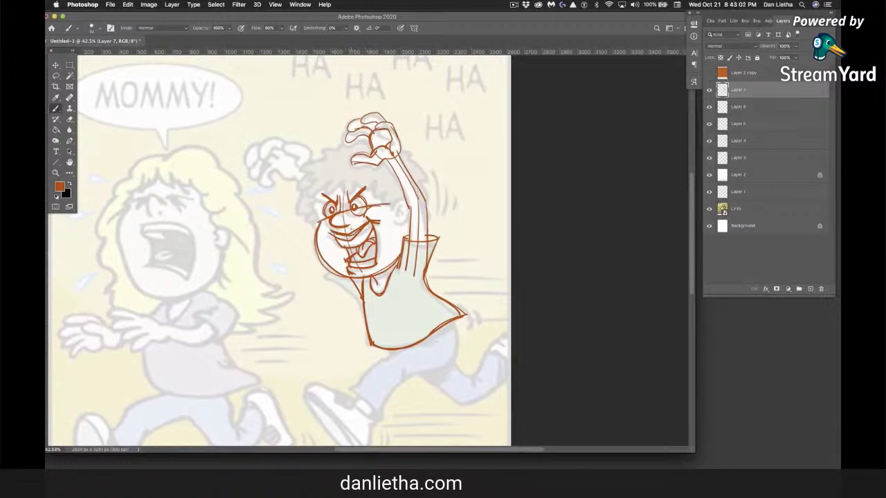
Erase the upper lip lines and redraw the boy's grin, adding the teeth, cheek and ear.
key(e)
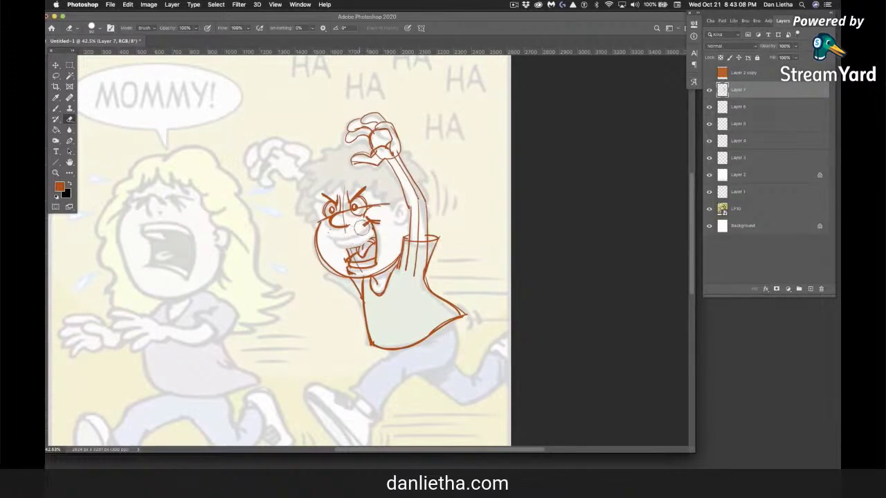
key(b)
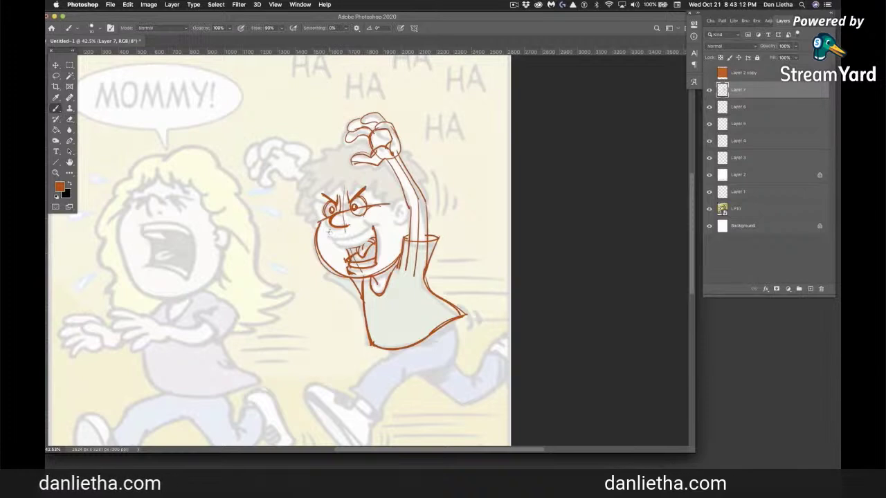
drag(330, 233, 348, 237)
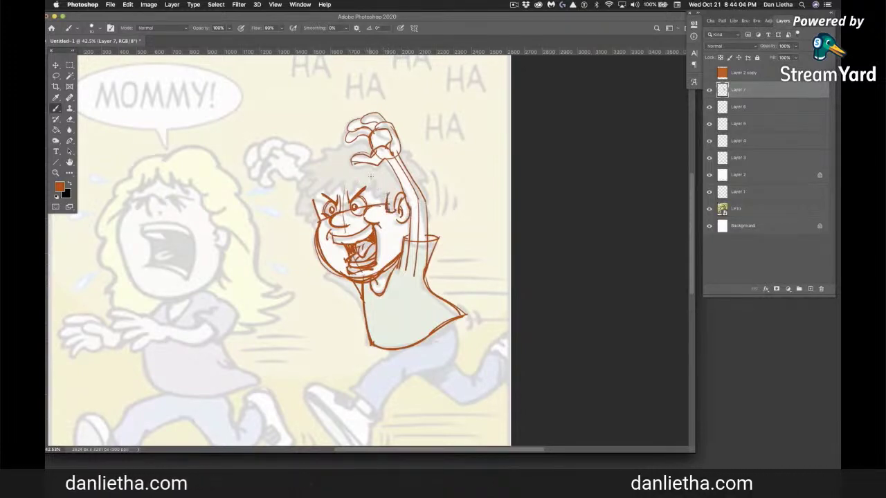
Sketch the boy's spiky hair, tracing the fringe, the side tufts and the outline over the top and back of his head.
drag(300, 187, 319, 175)
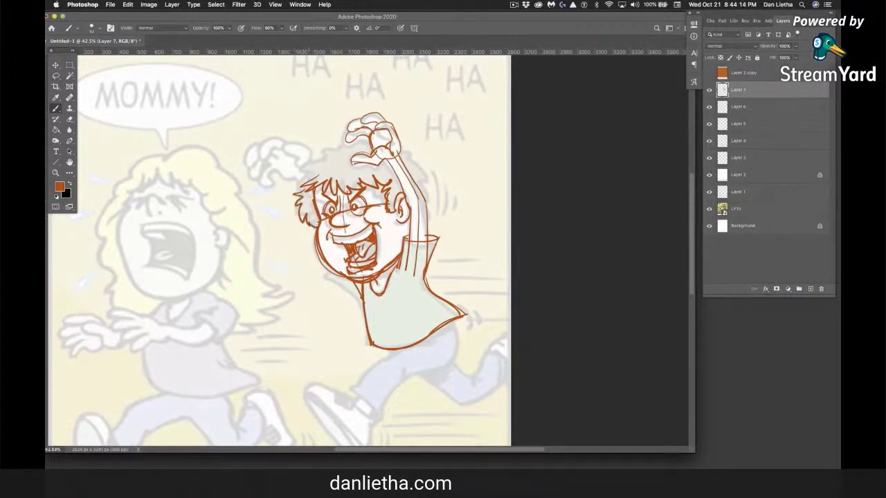
drag(308, 173, 341, 143)
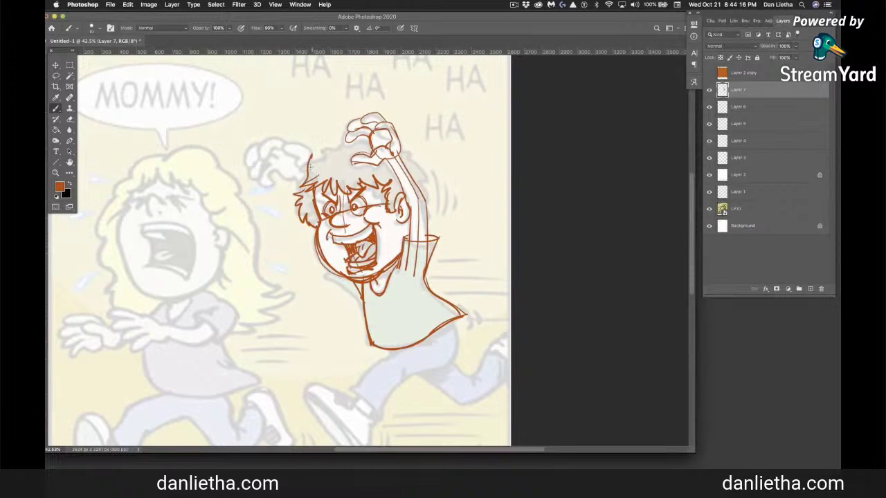
mouse_move(402, 148)
mouse_down()
mouse_move(422, 150)
mouse_move(412, 155)
mouse_up()
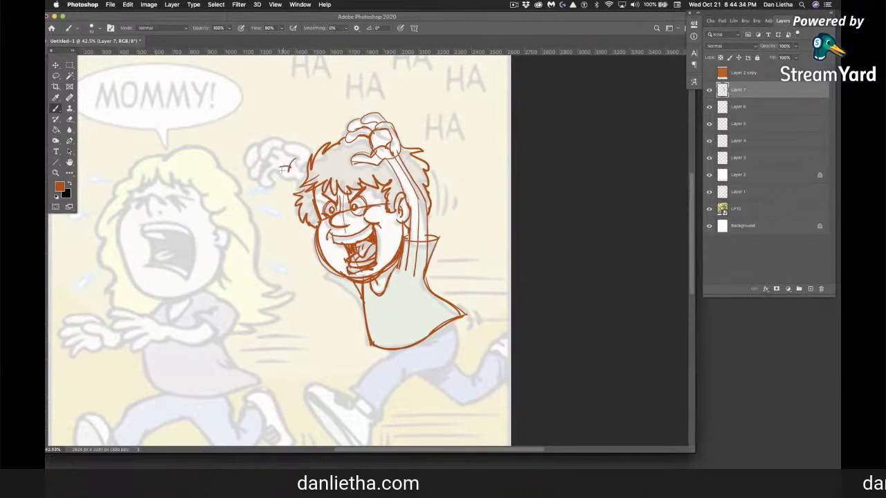
Sketch the boy's other clawed hand in front of his hair, tracing the thumb, palm and bent fingers.
drag(285, 181, 296, 178)
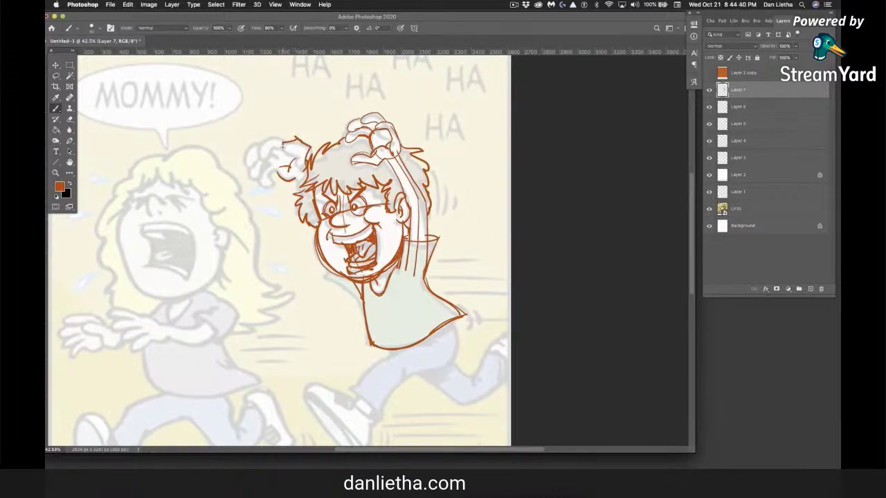
drag(290, 168, 298, 156)
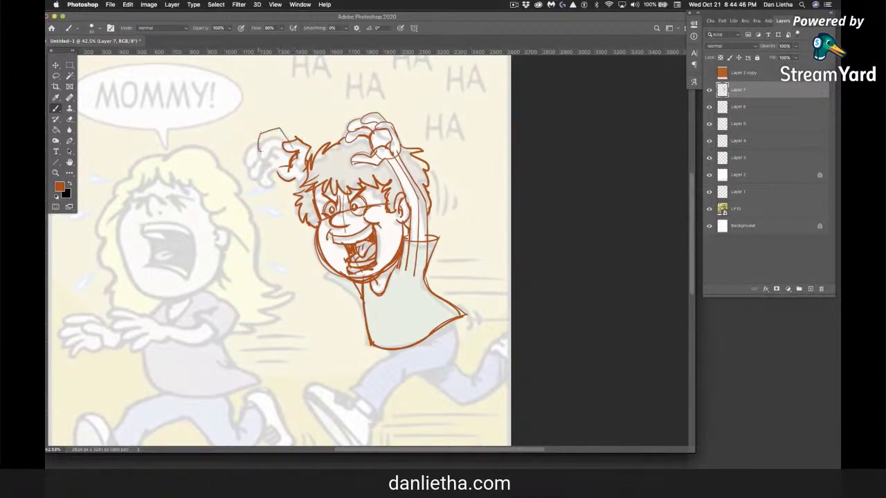
mouse_move(258, 137)
mouse_down()
mouse_move(246, 160)
mouse_move(259, 150)
mouse_up()
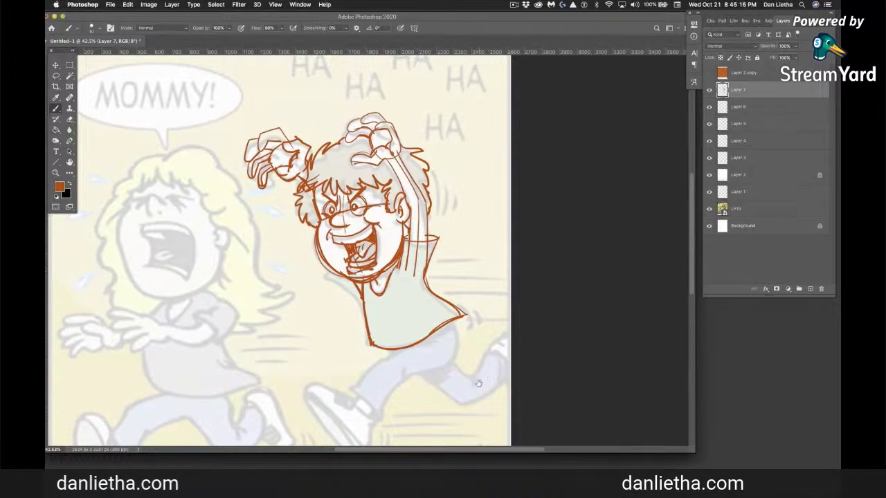
Sketch the boy's front leg in jeans, tracing the thigh, seat, knee folds, trouser creases and hem.
mouse_move(486, 377)
mouse_down()
mouse_move(413, 317)
mouse_move(399, 331)
mouse_up()
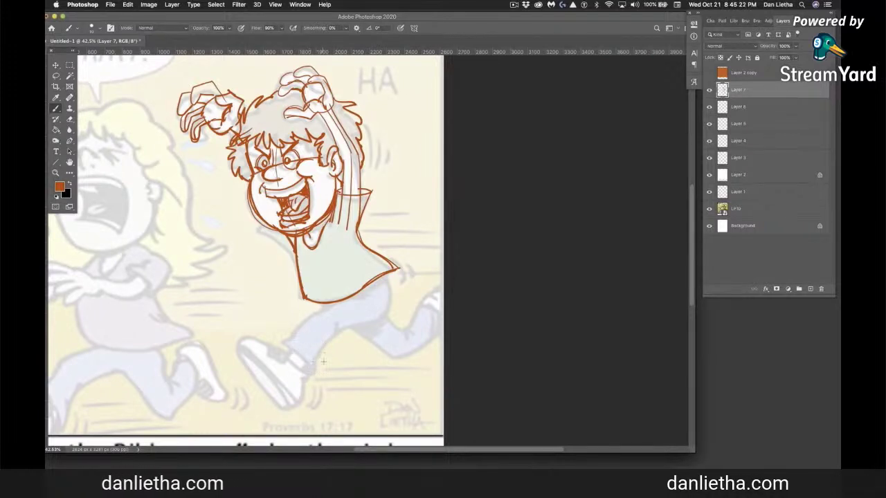
drag(311, 374, 346, 324)
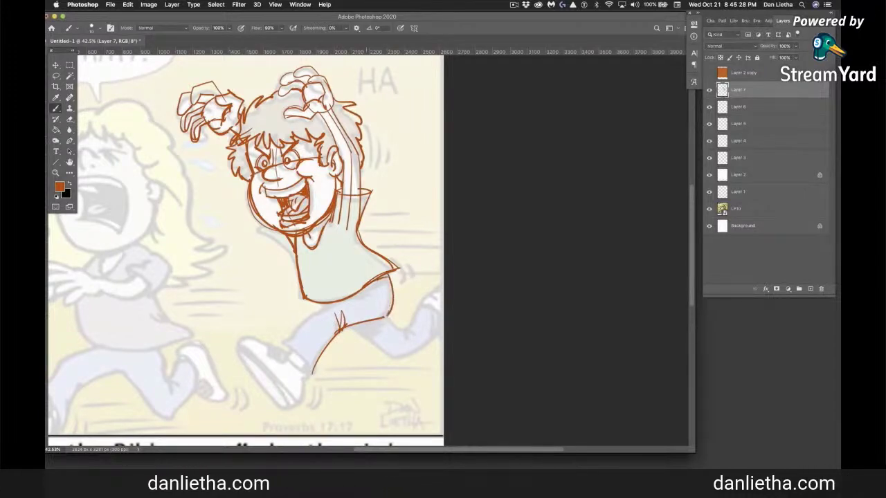
drag(365, 287, 393, 277)
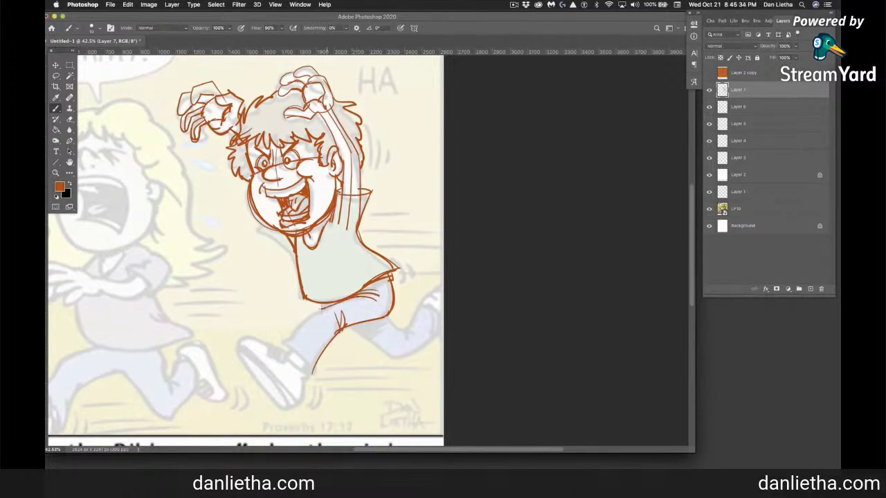
mouse_move(354, 298)
mouse_down()
mouse_move(320, 309)
mouse_move(289, 341)
mouse_move(312, 373)
mouse_up()
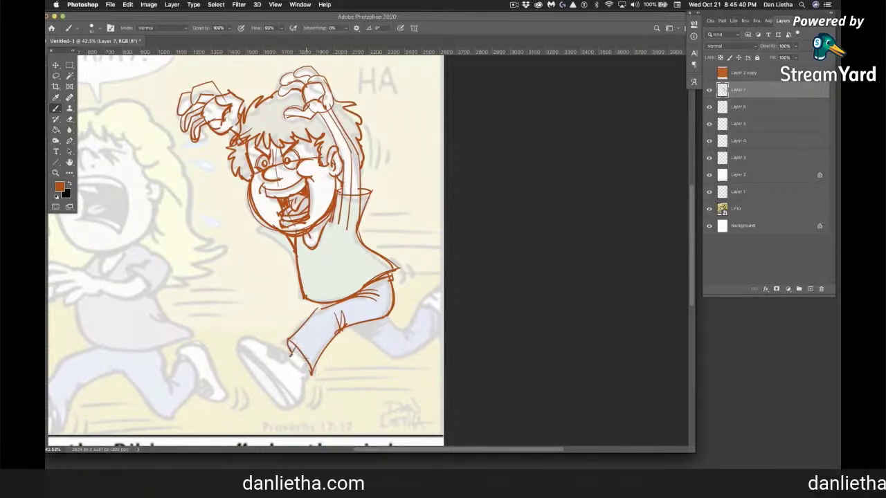
mouse_move(326, 315)
mouse_down()
mouse_move(297, 346)
mouse_move(303, 367)
mouse_up()
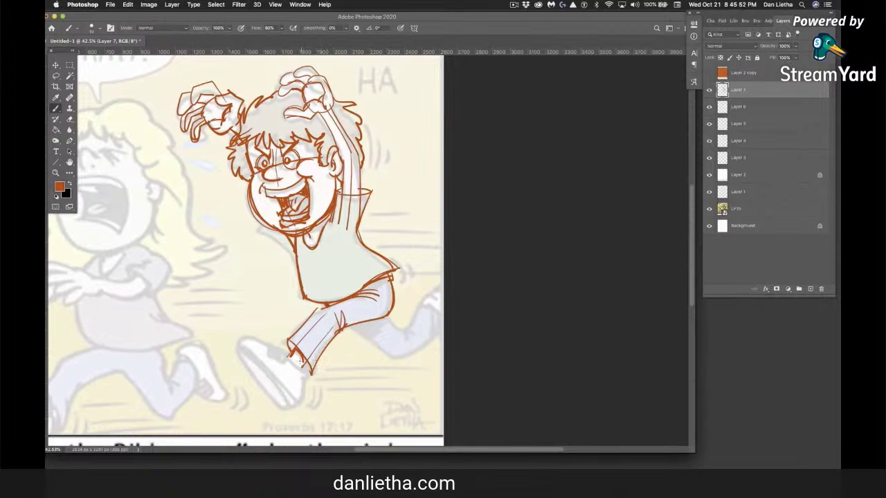
Sketch the boy's front shoe below the trouser hem, including the ankle, ridged sole and laces.
drag(288, 356, 303, 373)
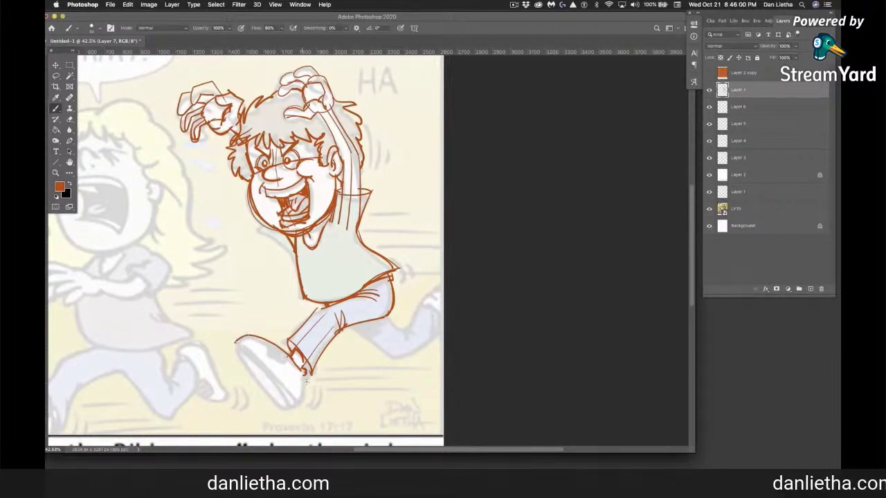
drag(240, 344, 289, 398)
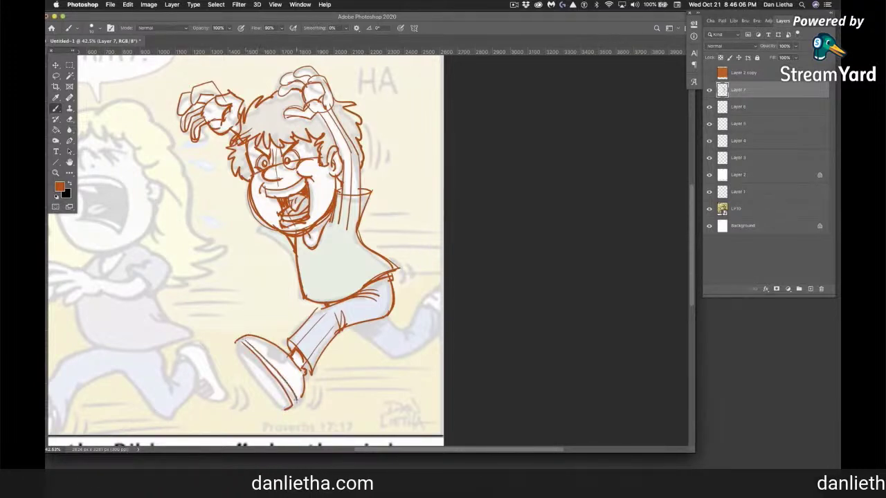
mouse_move(274, 344)
mouse_down()
mouse_move(282, 367)
mouse_move(287, 357)
mouse_up()
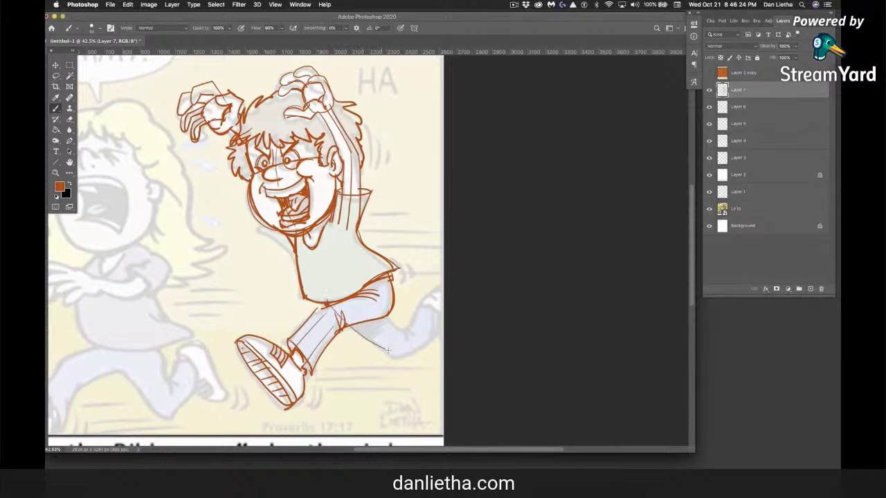
Sketch the boy's back leg and shoe up to the panel edge, then add thigh shading and cuffs on both trouser legs.
drag(379, 347, 396, 353)
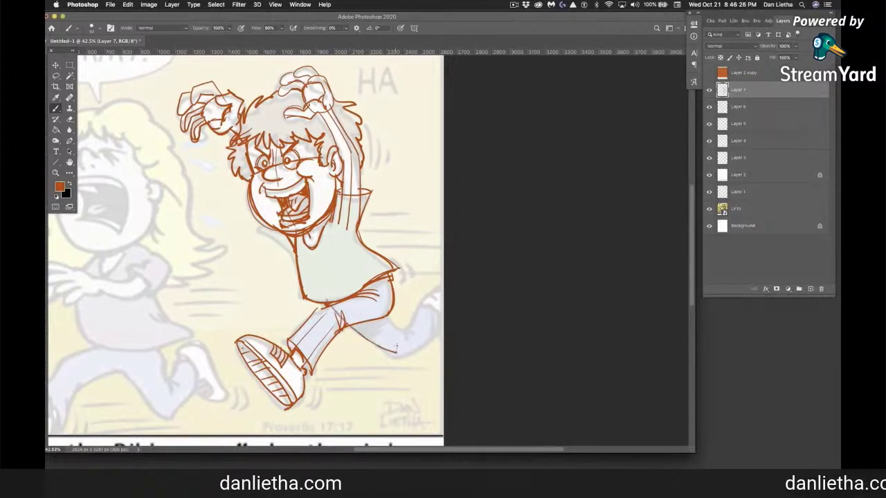
mouse_move(385, 318)
mouse_down()
mouse_move(406, 333)
mouse_move(397, 356)
mouse_up()
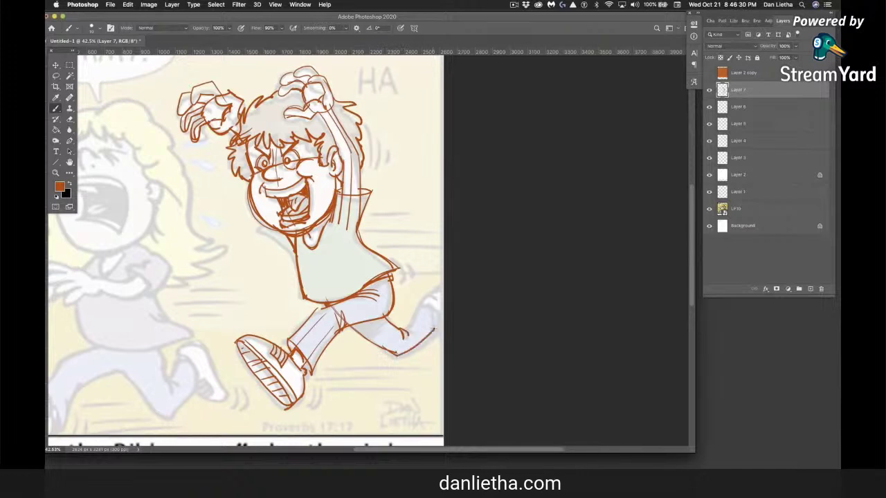
drag(424, 302, 437, 328)
drag(295, 336, 312, 374)
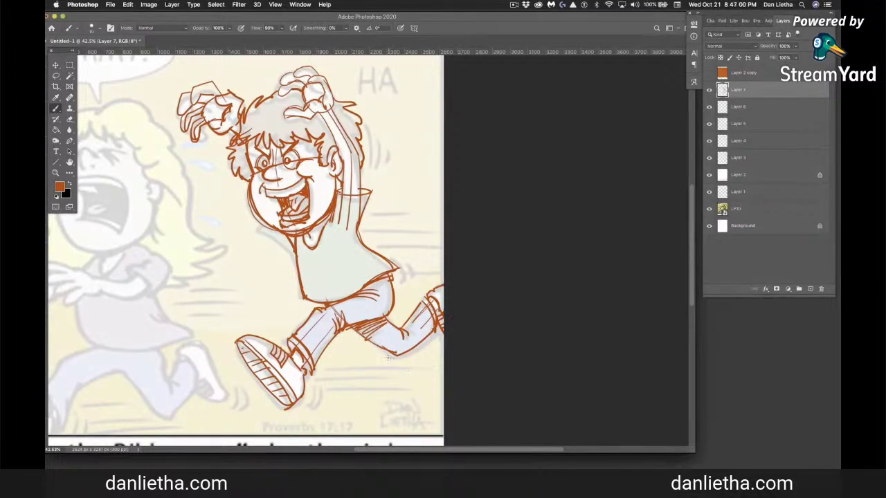
Add curved motion lines behind the boy's shirt tail, around his front shoe and behind his head.
drag(400, 258, 408, 291)
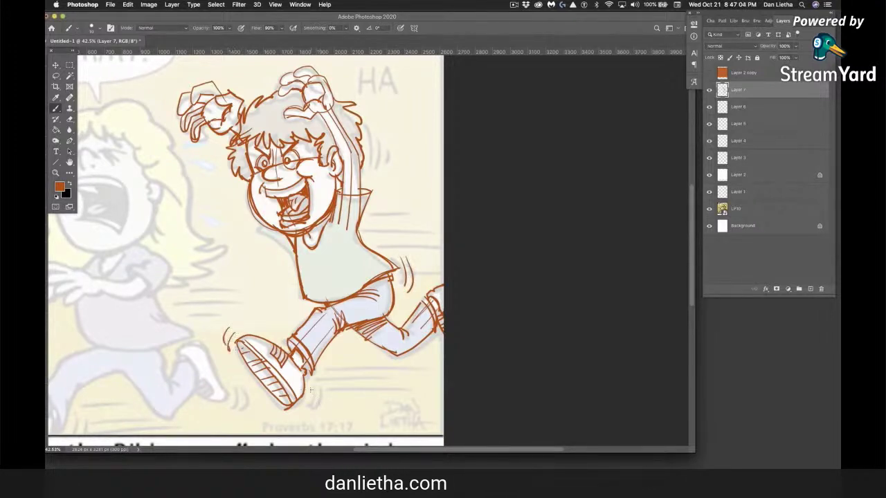
drag(314, 403, 308, 410)
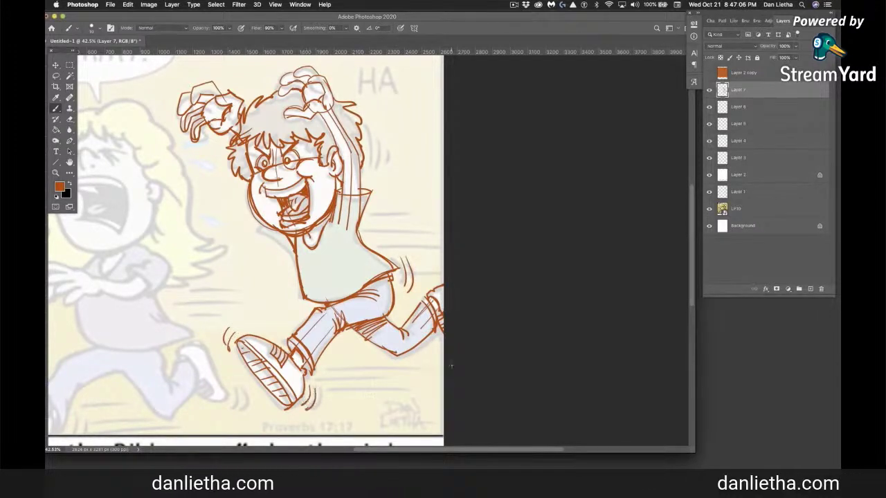
drag(370, 124, 369, 167)
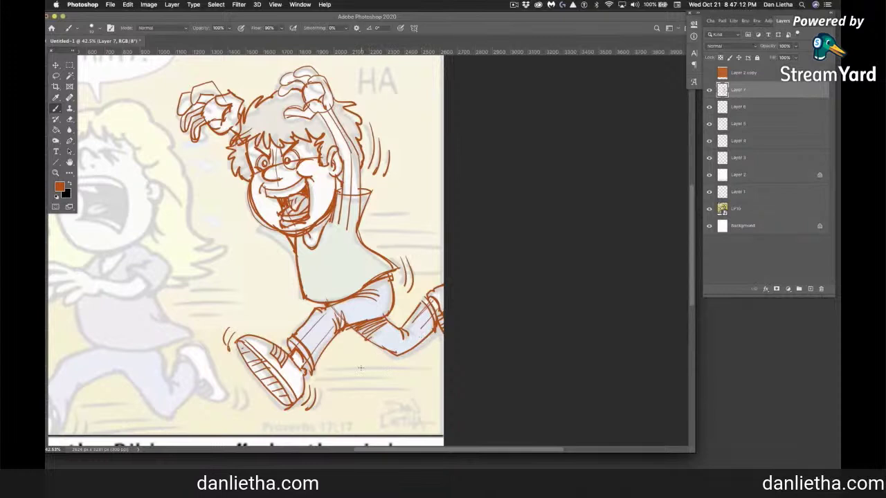
Sketch the outline of the girl's face, her neck and the neckline of her shirt.
drag(348, 364, 532, 351)
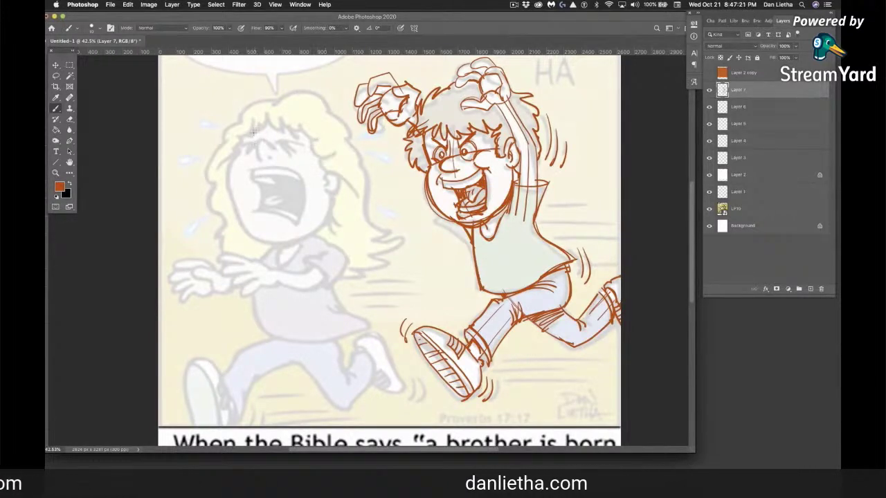
drag(305, 236, 333, 192)
mouse_move(300, 234)
mouse_down()
mouse_move(297, 246)
mouse_move(280, 252)
mouse_up()
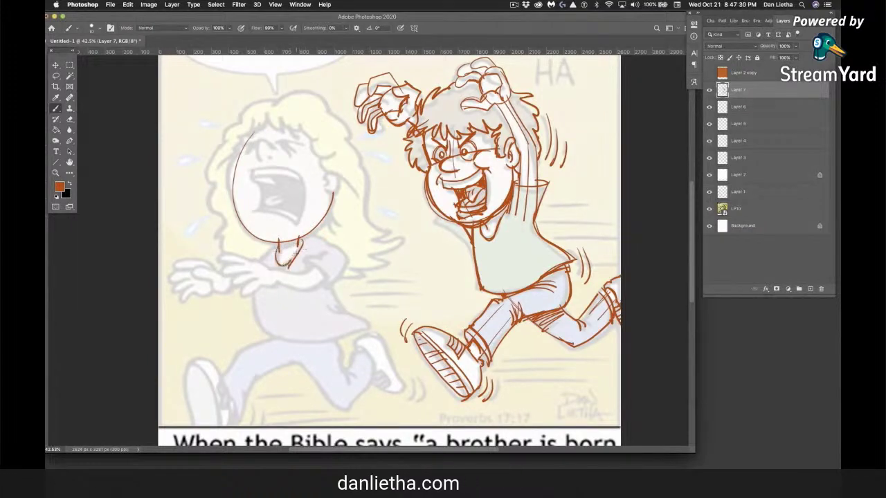
Sketch the girl's shirt, tracing the shoulders, sides, flared hem, fabric folds and near sleeve.
mouse_move(265, 245)
mouse_down()
mouse_move(340, 248)
mouse_move(343, 320)
mouse_up()
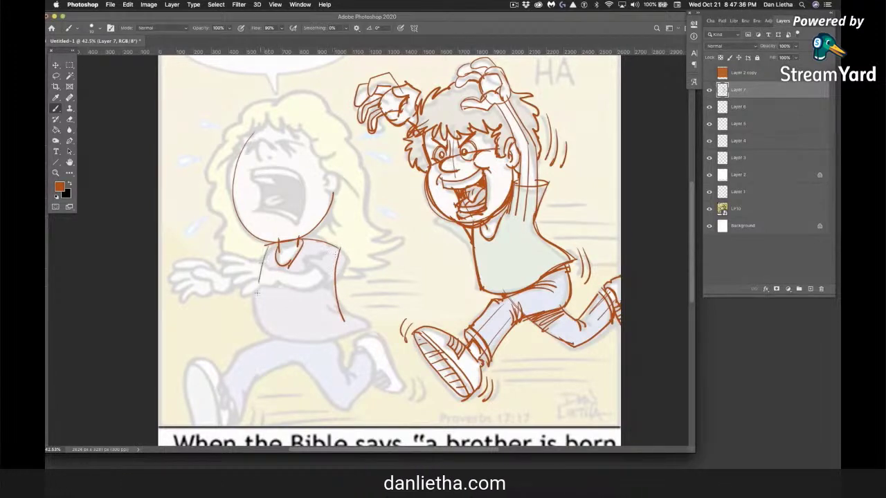
drag(338, 330, 354, 317)
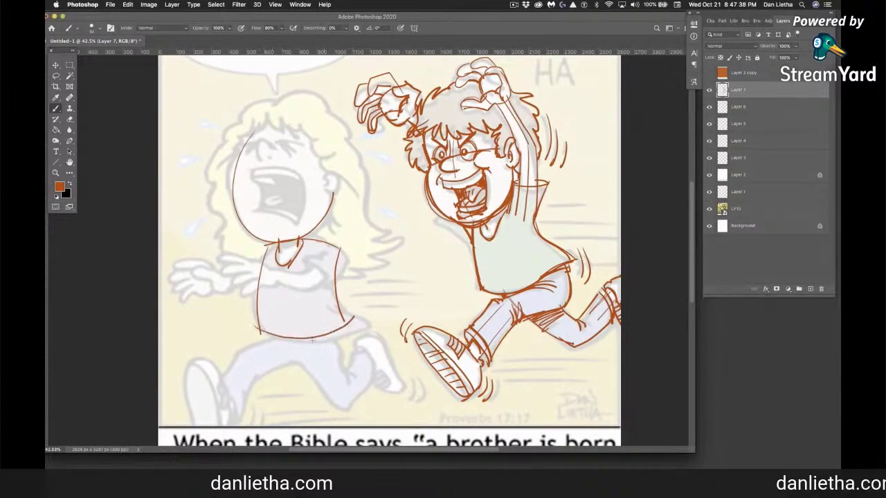
drag(255, 328, 366, 321)
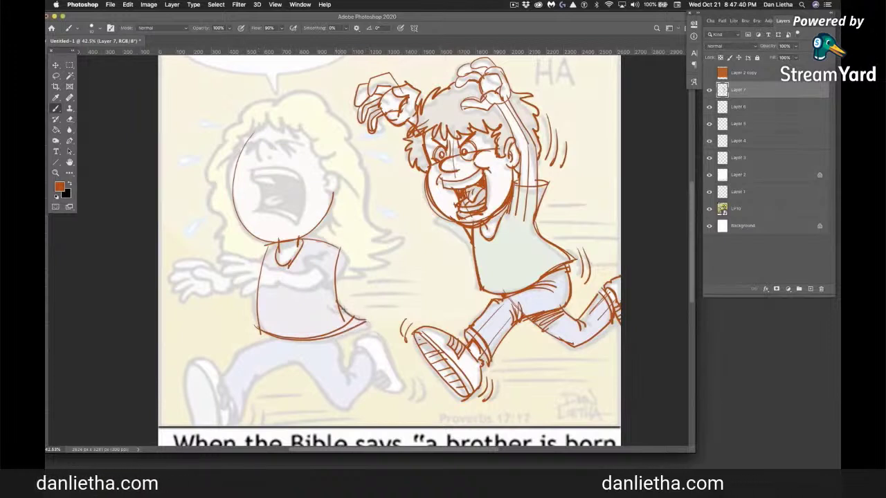
drag(326, 300, 352, 316)
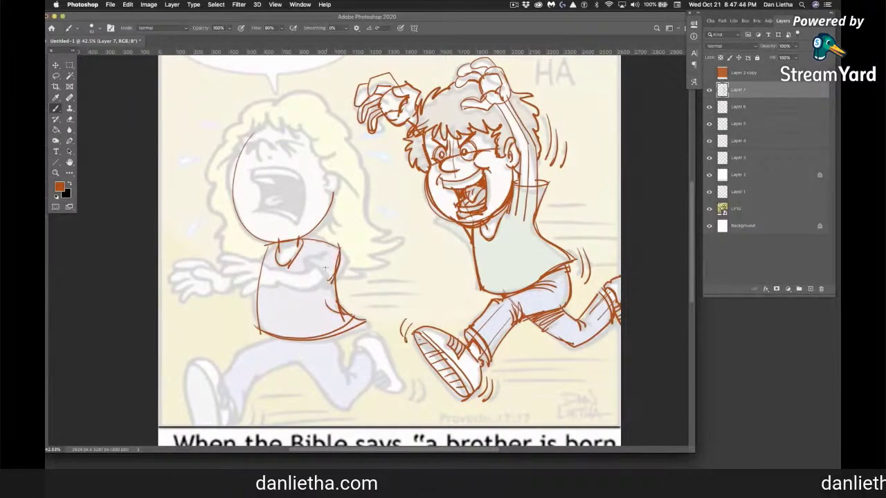
mouse_move(338, 262)
mouse_down()
mouse_move(323, 285)
mouse_move(306, 270)
mouse_move(322, 246)
mouse_up()
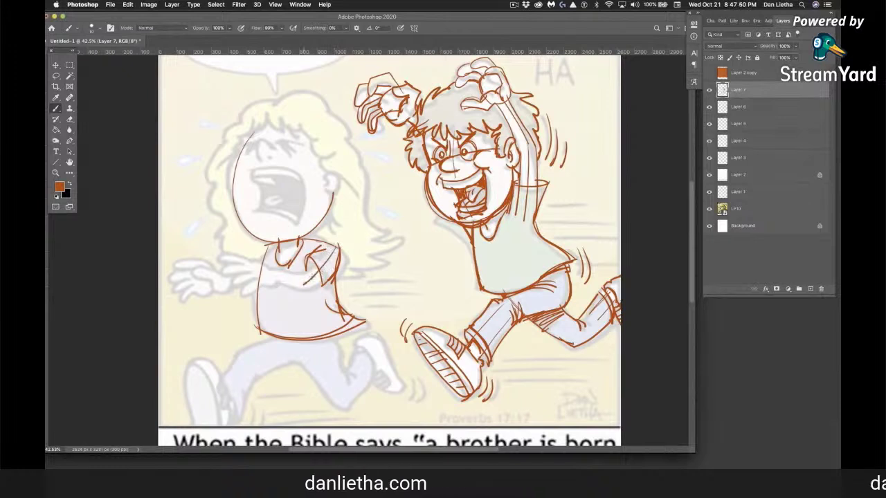
Sketch the girl's near forearm, erase the stray lines around her sleeve and redraw the shoulder.
mouse_move(270, 271)
mouse_down()
mouse_move(305, 278)
mouse_move(275, 286)
mouse_up()
key(cmd+z)
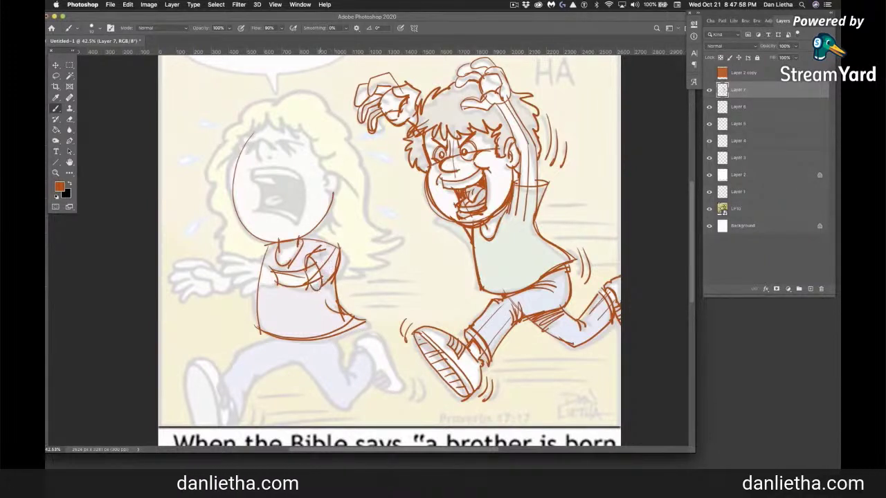
key(e)
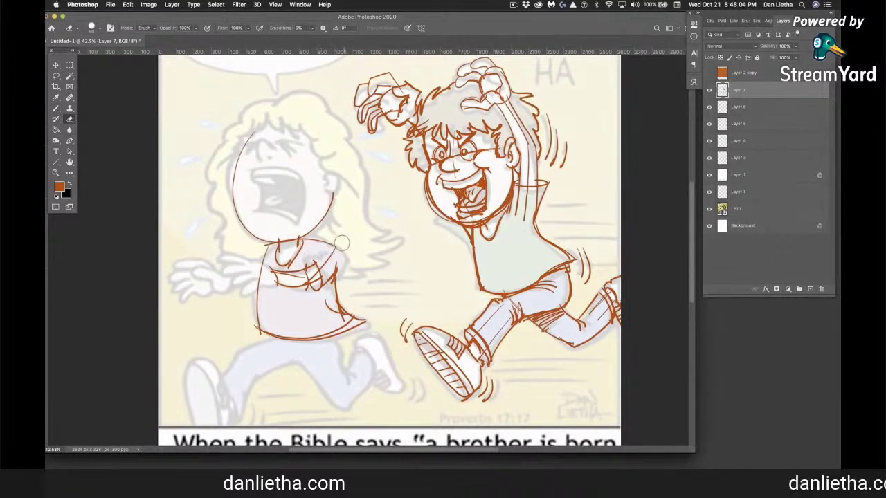
key(b)
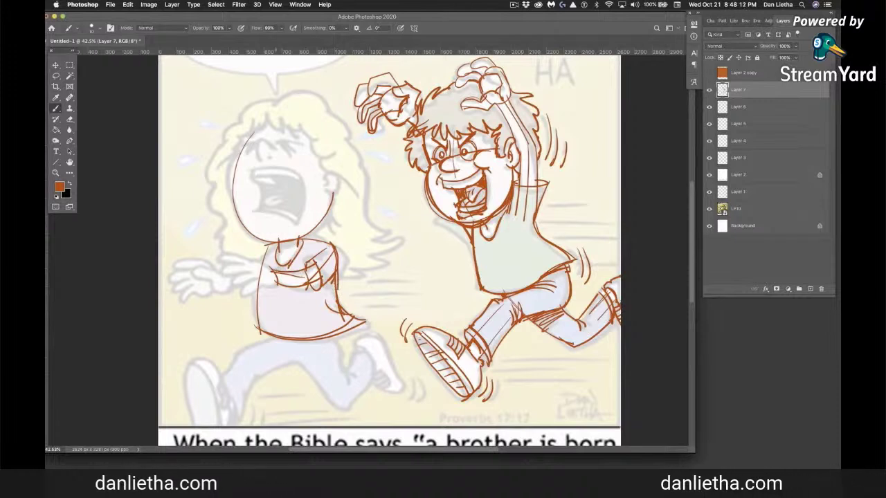
Sketch the girl's two outstretched hands, tracing the spread fingers, palms and the far wrist.
mouse_move(275, 270)
mouse_down()
mouse_move(276, 283)
mouse_move(241, 293)
mouse_up()
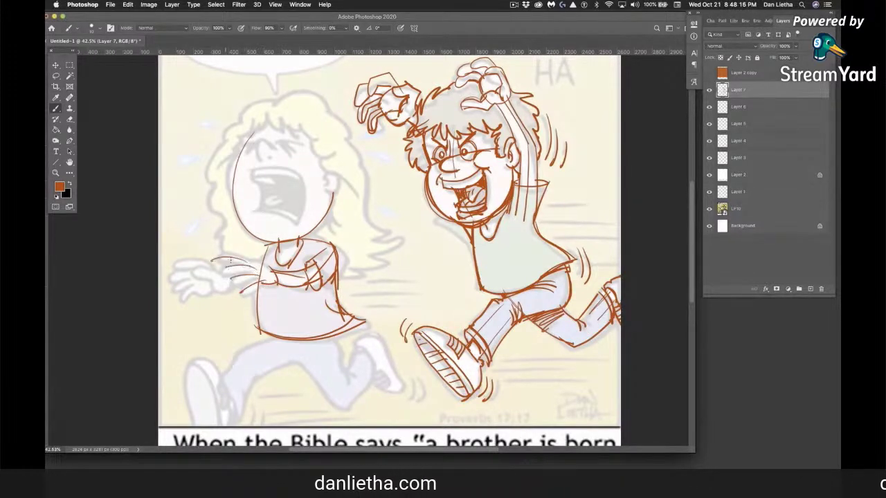
drag(267, 263, 213, 260)
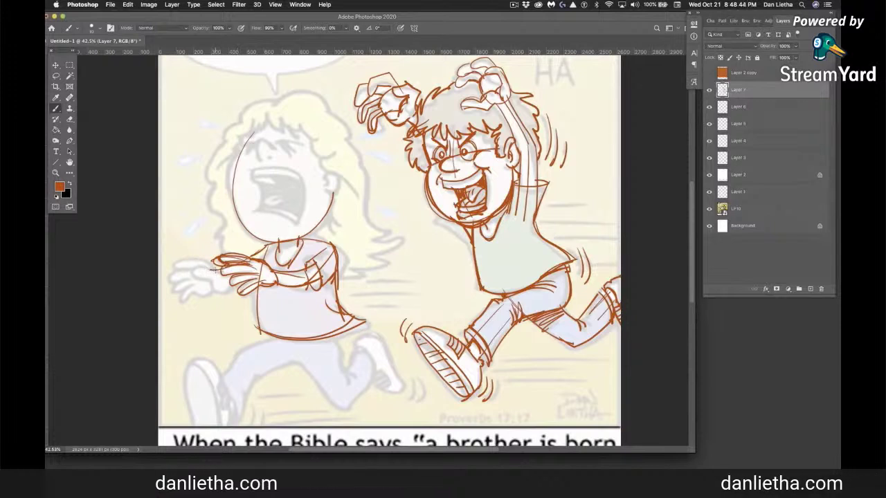
mouse_move(219, 273)
mouse_down()
mouse_move(201, 266)
mouse_move(192, 273)
mouse_move(212, 278)
mouse_up()
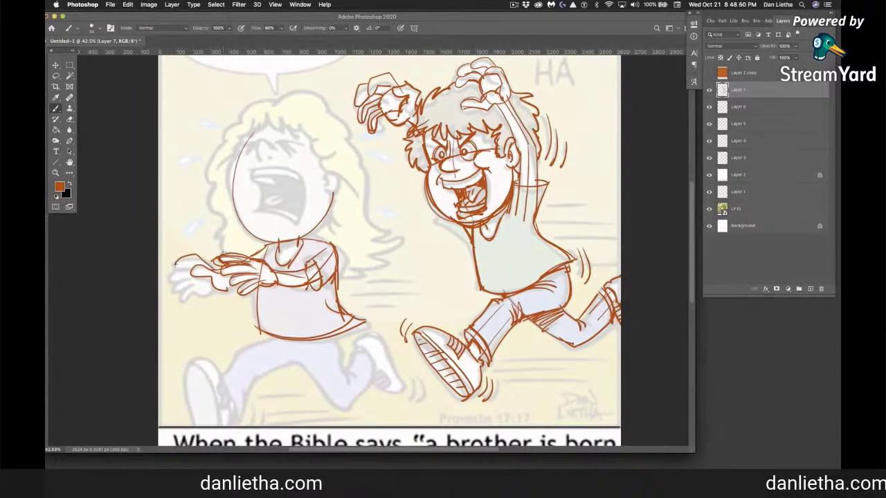
drag(176, 265, 193, 264)
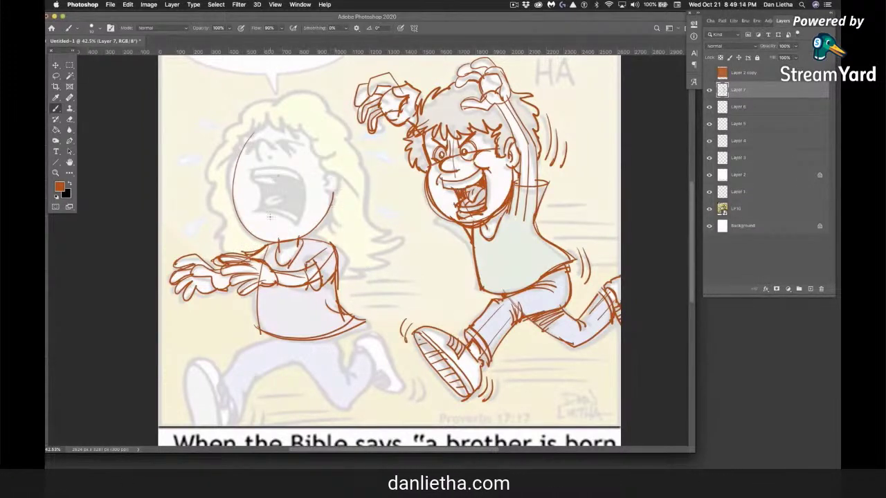
Sketch the girl's face along a curved guideline, with a wide screaming mouth, tongue, nose, squeezed-shut eyes, worried eyebrows and ear.
drag(261, 161, 281, 126)
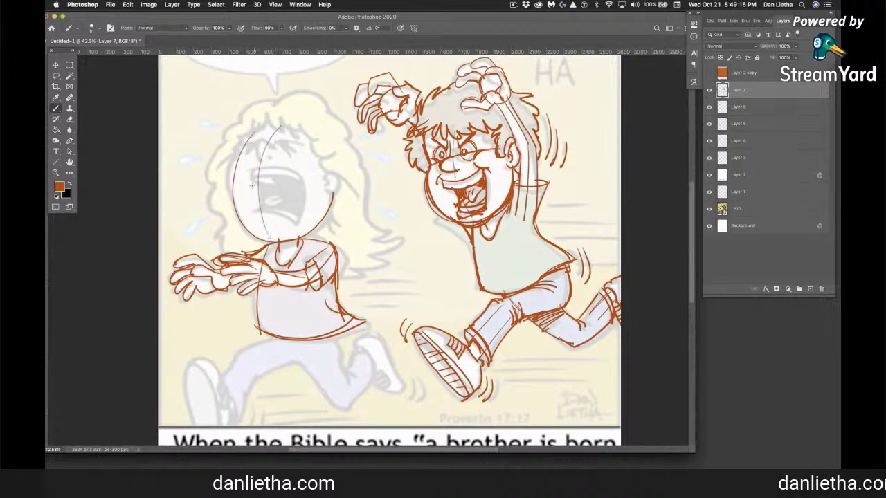
mouse_move(249, 171)
mouse_down()
mouse_move(298, 193)
mouse_move(303, 223)
mouse_move(253, 221)
mouse_up()
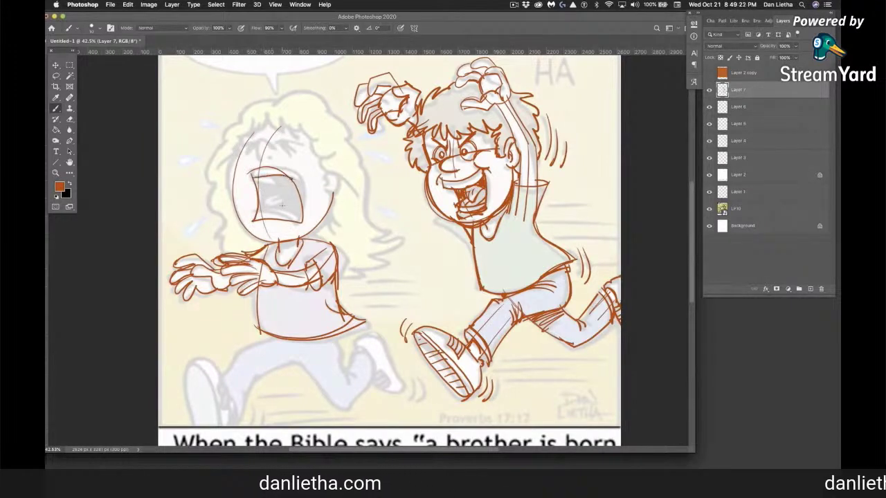
mouse_move(265, 205)
mouse_down()
mouse_move(286, 195)
mouse_move(275, 209)
mouse_up()
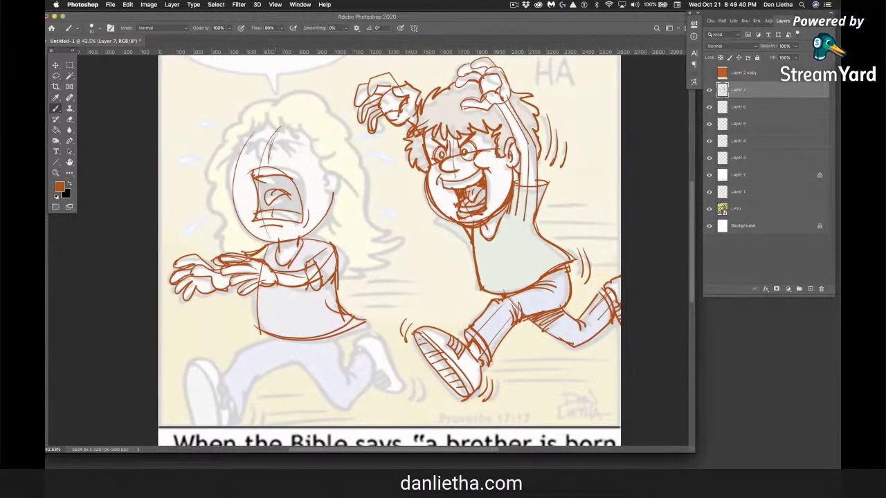
drag(280, 149, 263, 147)
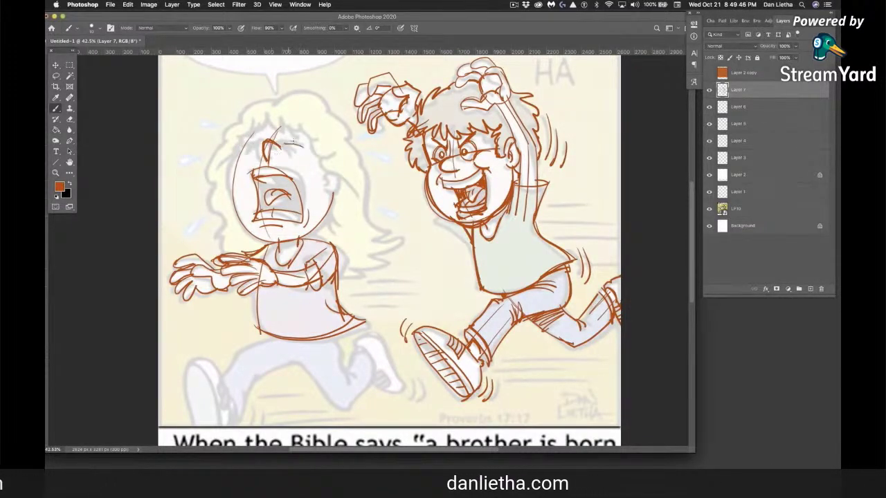
mouse_move(262, 144)
mouse_down()
mouse_move(248, 156)
mouse_move(295, 159)
mouse_up()
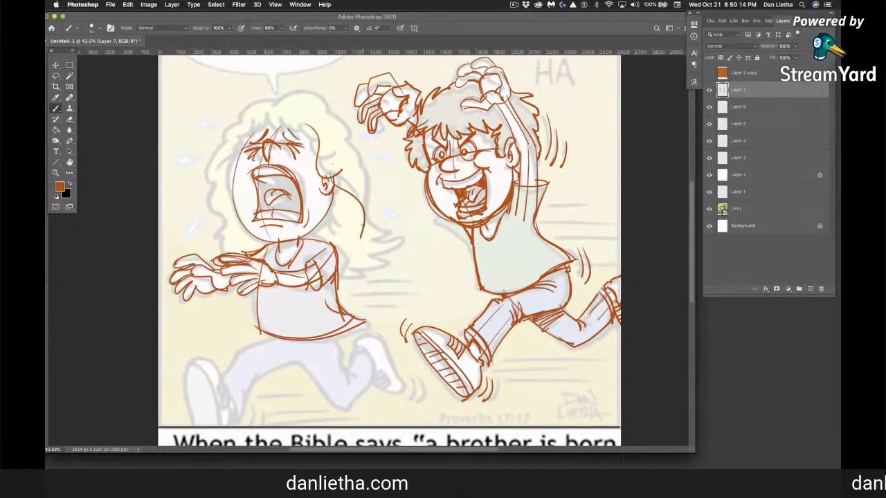
Sketch the girl's long flowing hair, tracing the strands behind her ear, flipped ends, crown, fringe and far side.
drag(331, 195, 372, 253)
mouse_move(358, 158)
mouse_down()
mouse_move(376, 213)
mouse_move(403, 229)
mouse_move(378, 257)
mouse_move(346, 271)
mouse_up()
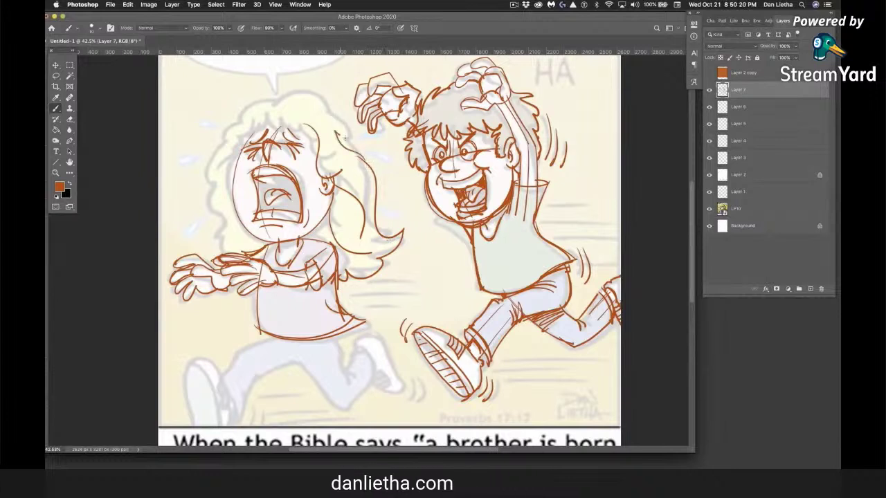
mouse_move(313, 99)
mouse_down()
mouse_move(275, 106)
mouse_move(284, 128)
mouse_move(303, 129)
mouse_up()
mouse_move(264, 107)
mouse_down()
mouse_move(245, 132)
mouse_move(259, 130)
mouse_up()
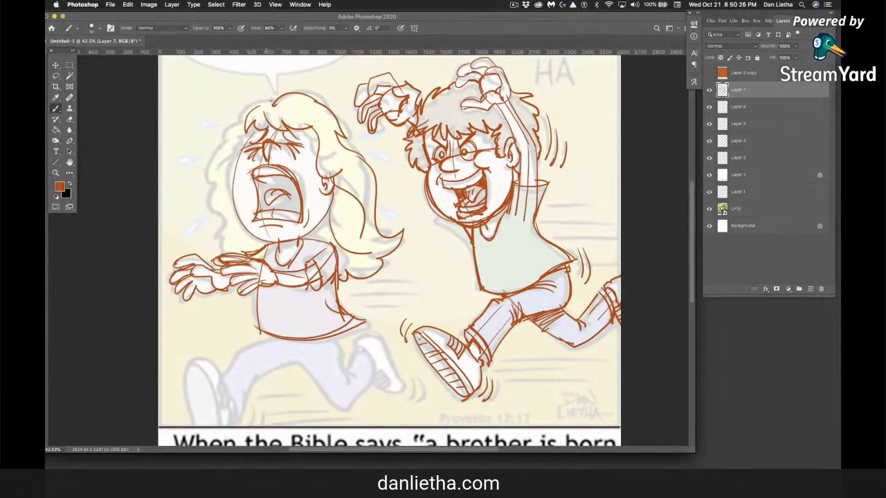
mouse_move(230, 129)
mouse_down()
mouse_move(202, 183)
mouse_move(219, 215)
mouse_move(225, 253)
mouse_up()
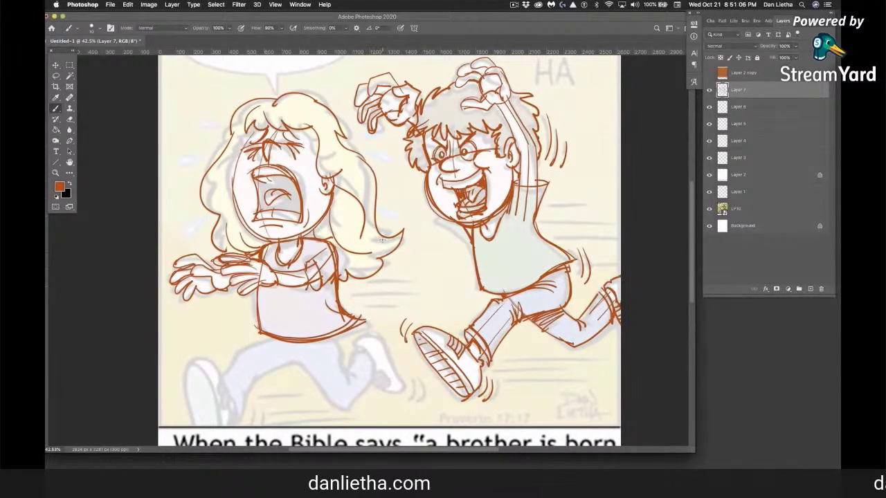
Sketch the girl's running legs and both shoes below the shirt hem, adding tread lines across the front sole.
drag(403, 281, 400, 264)
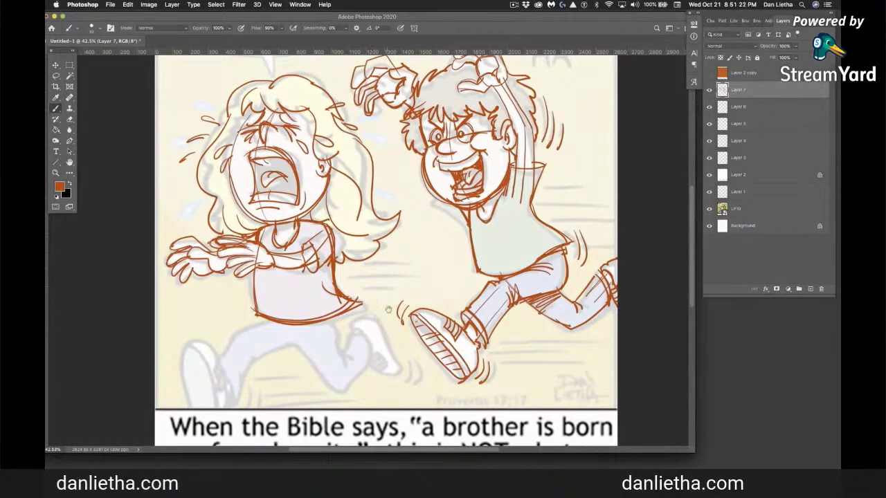
scroll(398, 249, down, 4)
scroll(402, 234, down, 3)
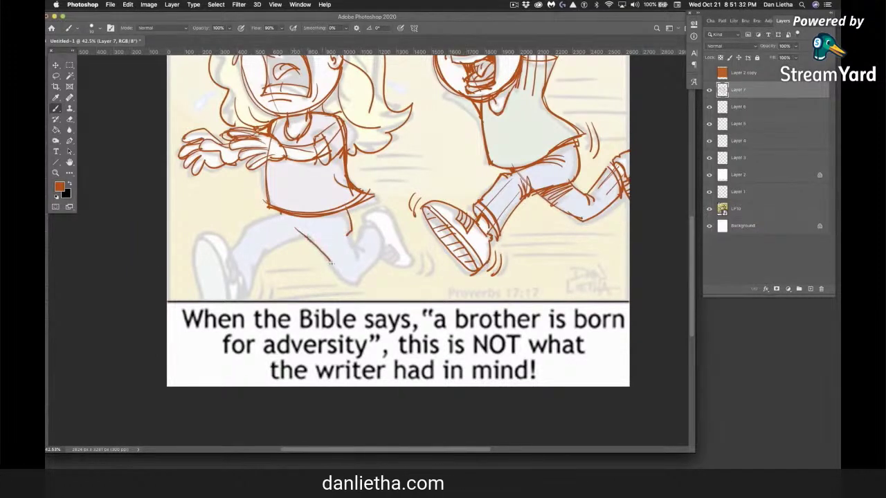
mouse_move(347, 245)
mouse_down()
mouse_move(359, 262)
mouse_move(347, 285)
mouse_move(383, 247)
mouse_up()
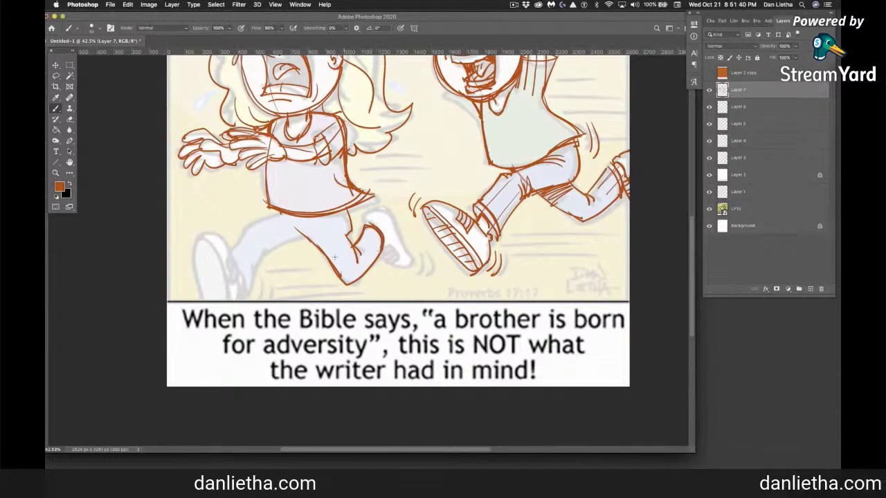
mouse_move(306, 236)
mouse_down()
mouse_move(262, 248)
mouse_move(263, 234)
mouse_move(248, 282)
mouse_up()
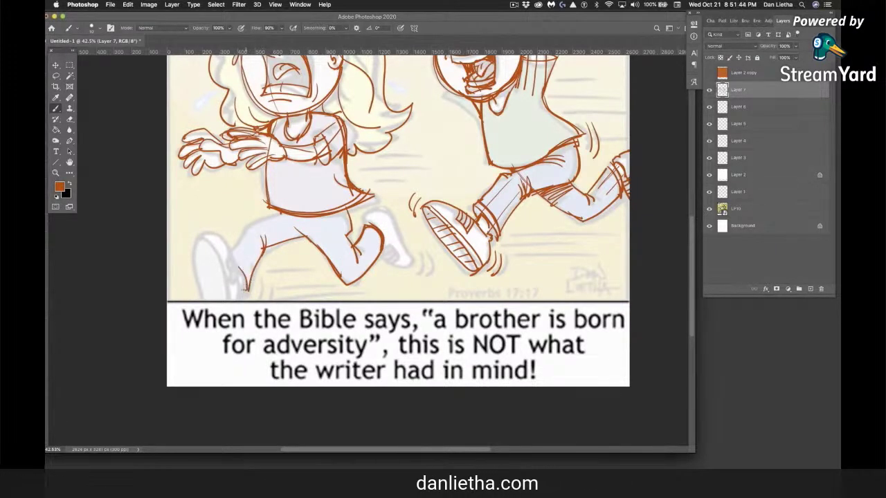
drag(244, 226, 284, 214)
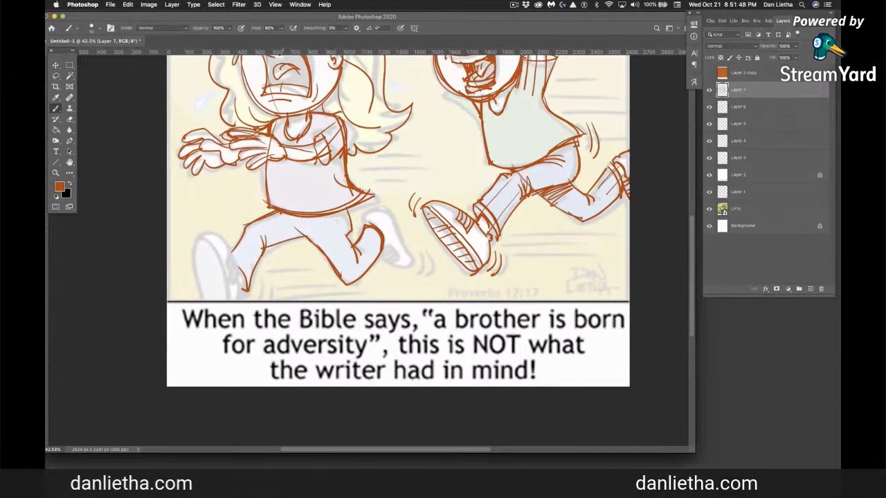
drag(283, 210, 245, 225)
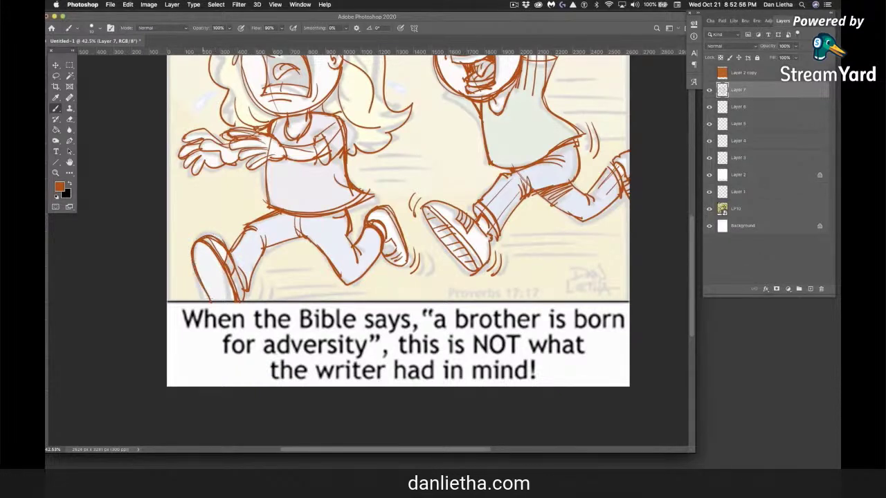
mouse_move(201, 276)
mouse_down()
mouse_move(223, 273)
mouse_move(236, 290)
mouse_up()
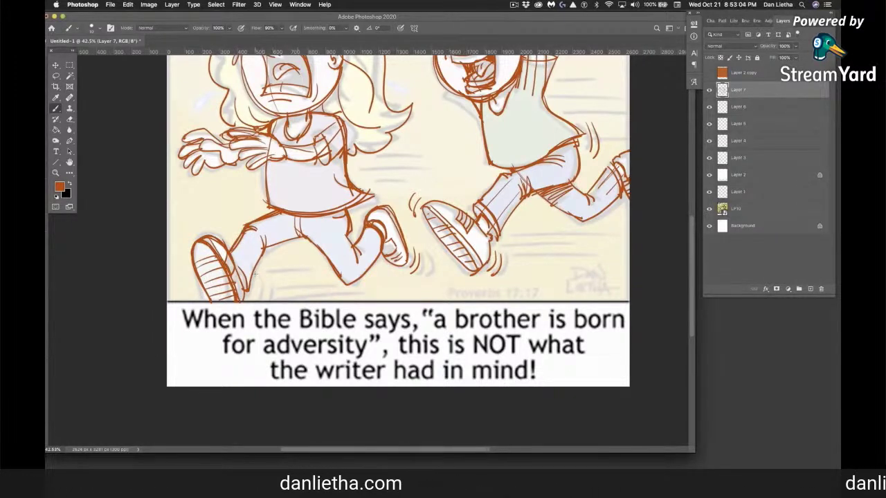
Sketch speed lines beside the girl's feet, back and head, and add flying teardrops around her hair.
drag(261, 276, 255, 292)
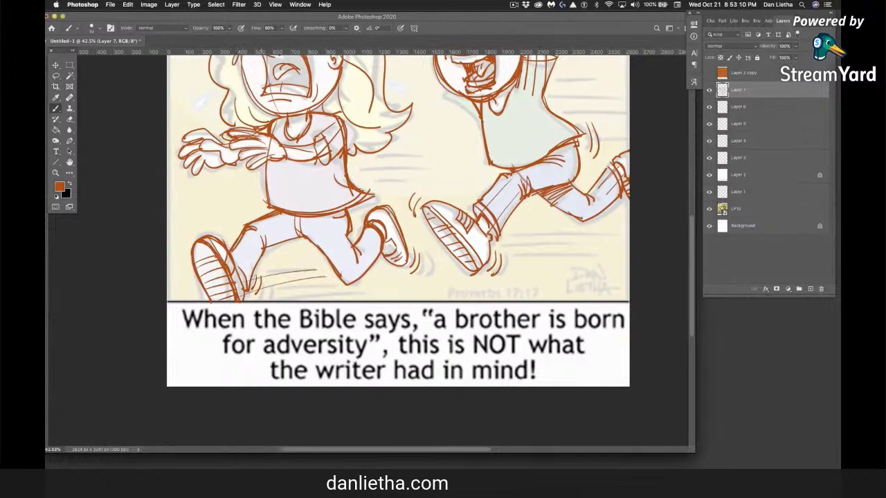
drag(330, 290, 441, 276)
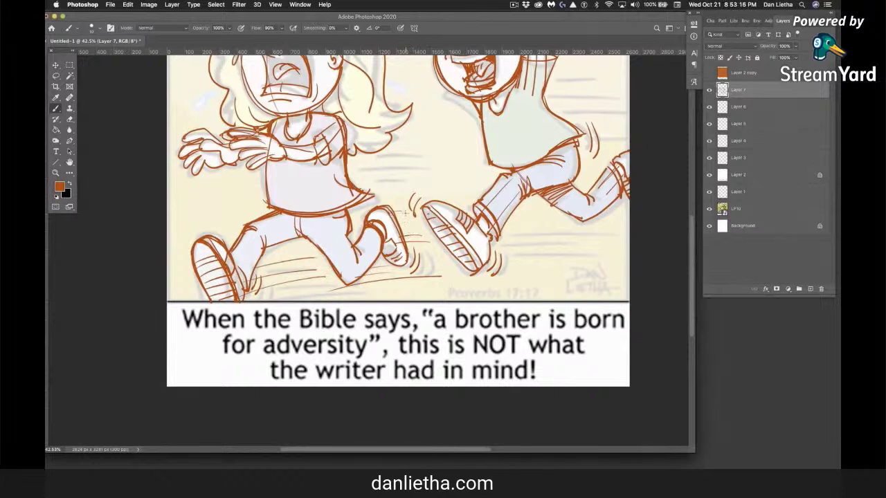
mouse_move(356, 159)
mouse_down()
mouse_move(358, 179)
mouse_move(348, 172)
mouse_move(462, 159)
mouse_up()
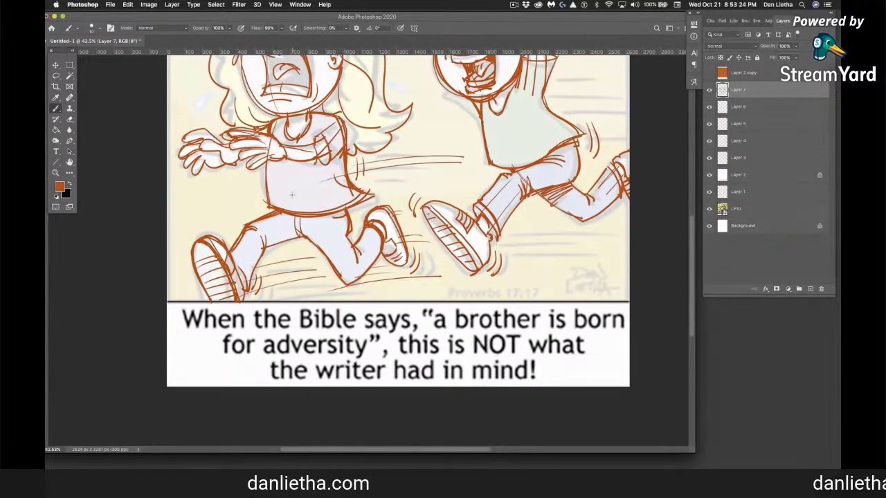
scroll(291, 196, up, 5)
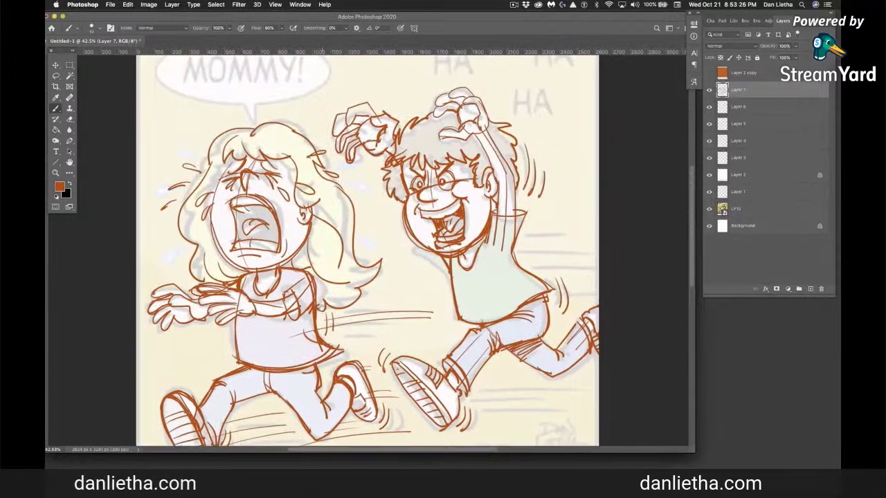
scroll(367, 249, up, 2)
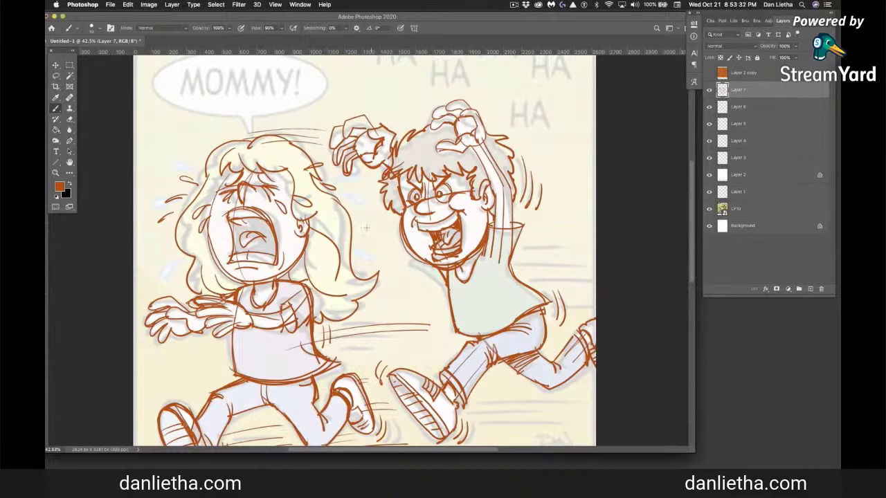
drag(344, 194, 370, 202)
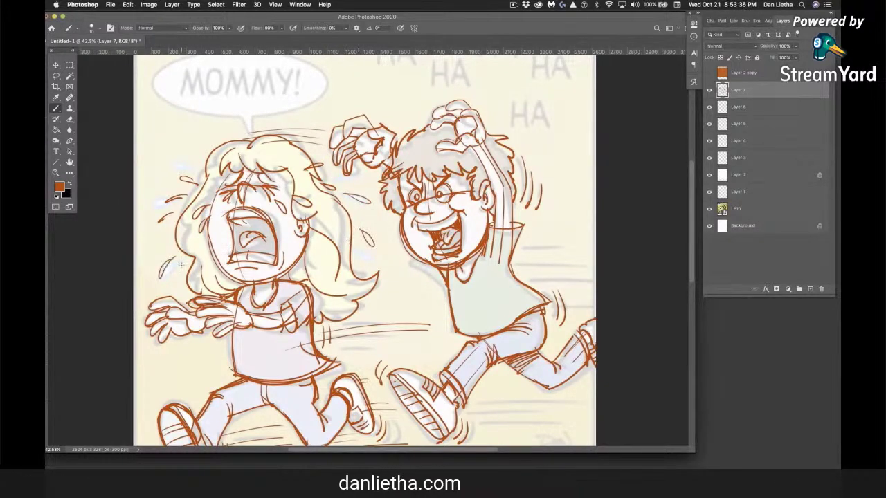
mouse_move(197, 151)
mouse_down()
mouse_move(170, 148)
mouse_move(188, 128)
mouse_up()
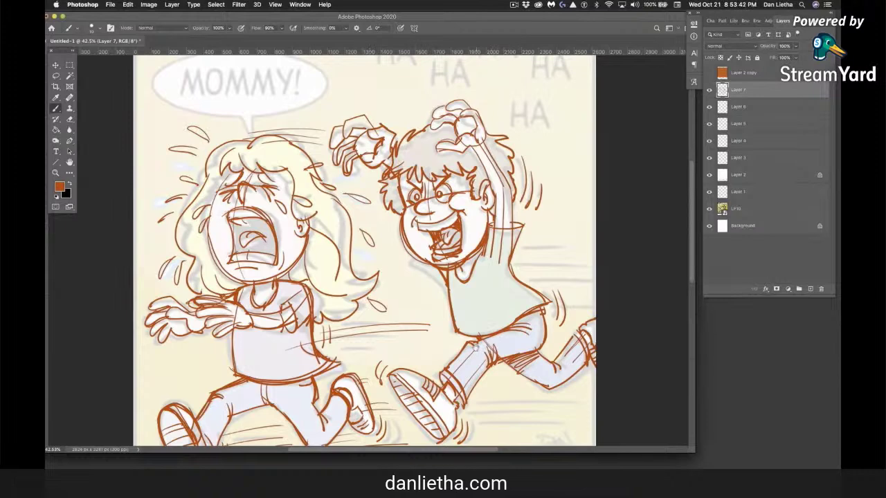
Fade the original cartoon layer LP10 to about 25% opacity and the Layer 7 sketch to about 16%.
scroll(476, 347, down, 5)
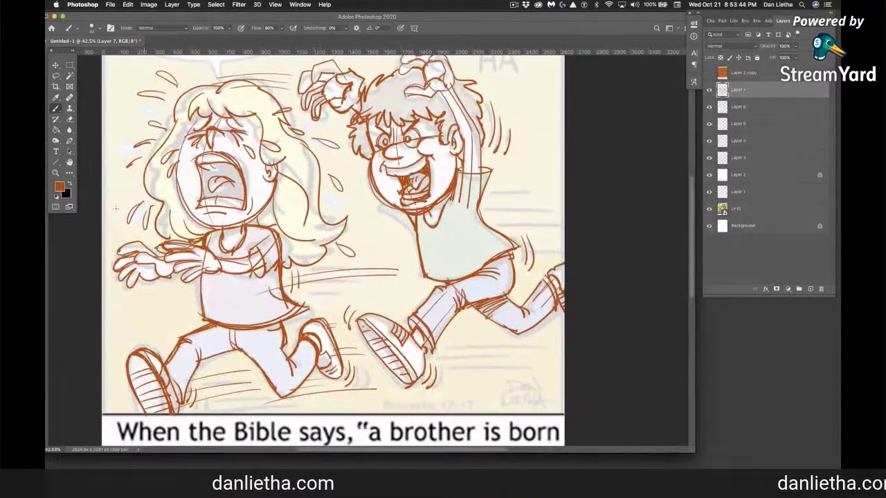
key(z)
drag(346, 333, 262, 331)
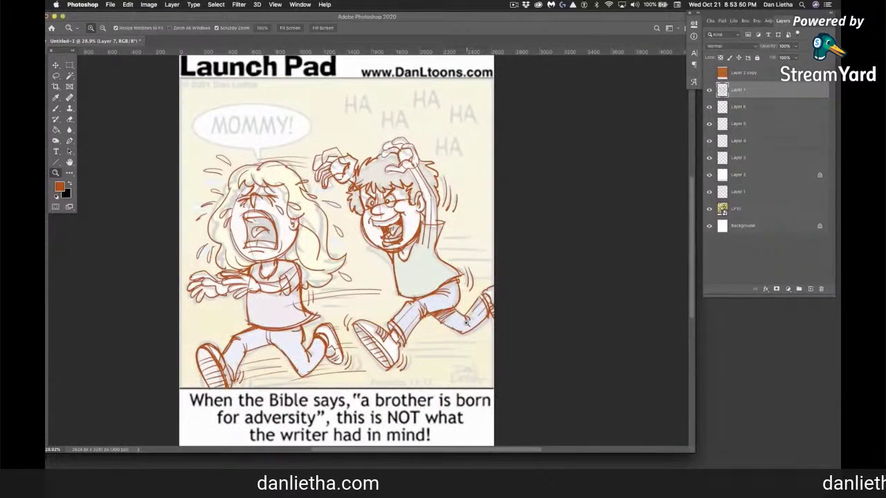
drag(461, 227, 444, 210)
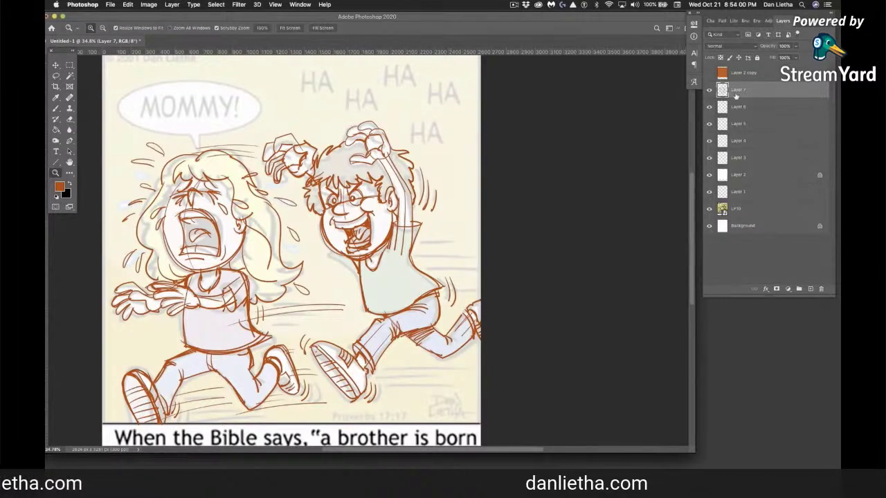
click(737, 209)
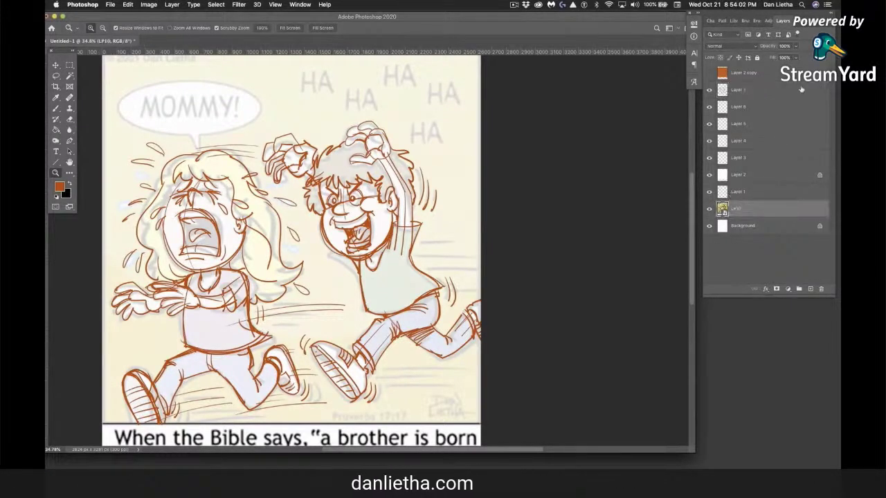
click(797, 47)
drag(796, 57, 767, 57)
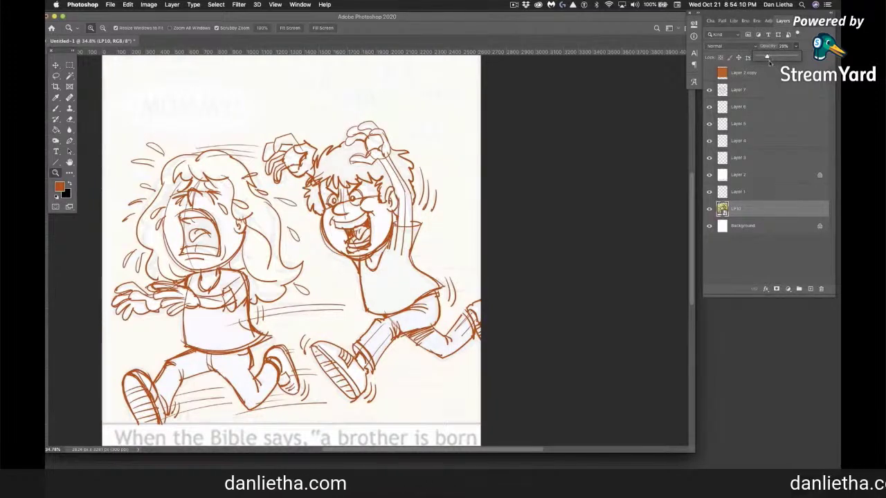
click(736, 92)
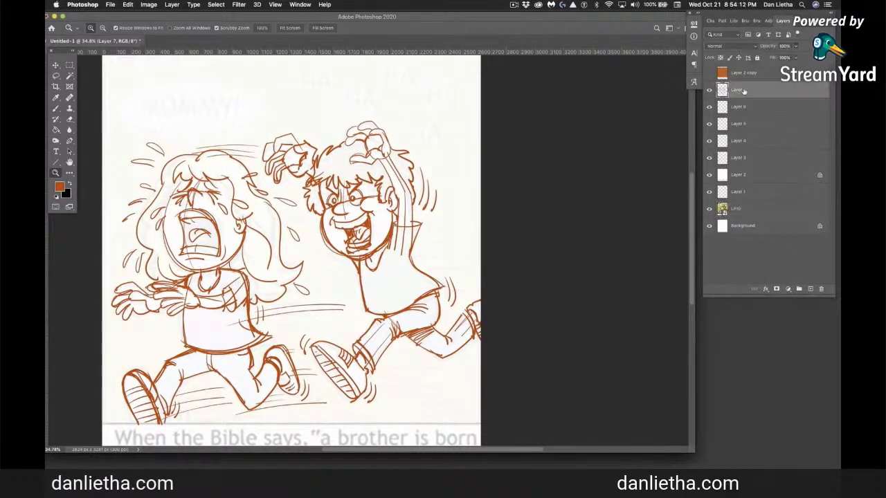
drag(786, 57, 766, 61)
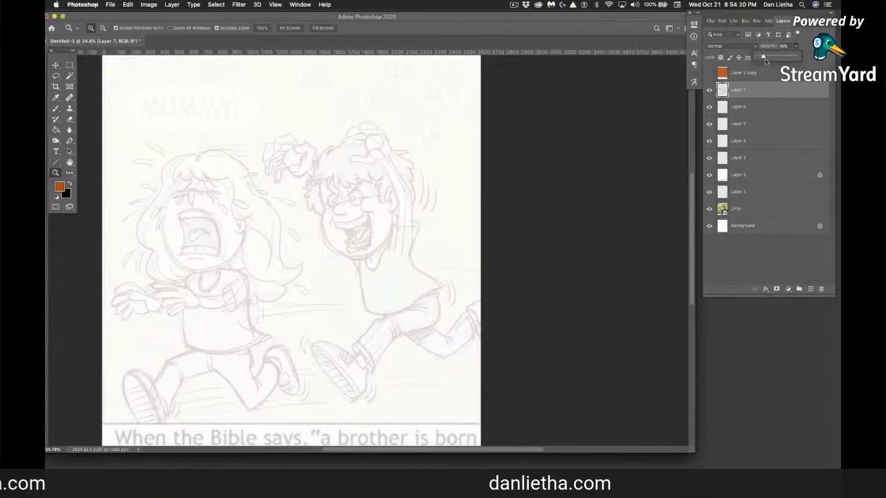
Create a new layer above the faded Layer 7 sketch and set the brush colour to black.
click(810, 290)
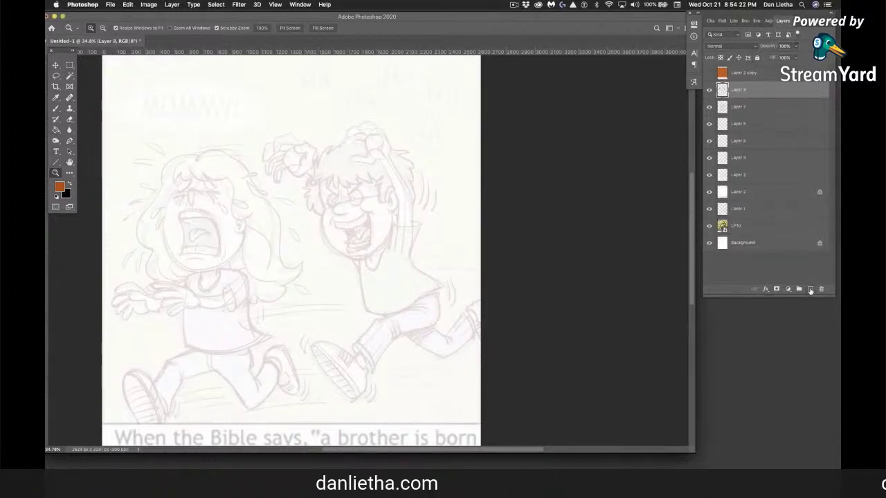
key(b)
key(x)
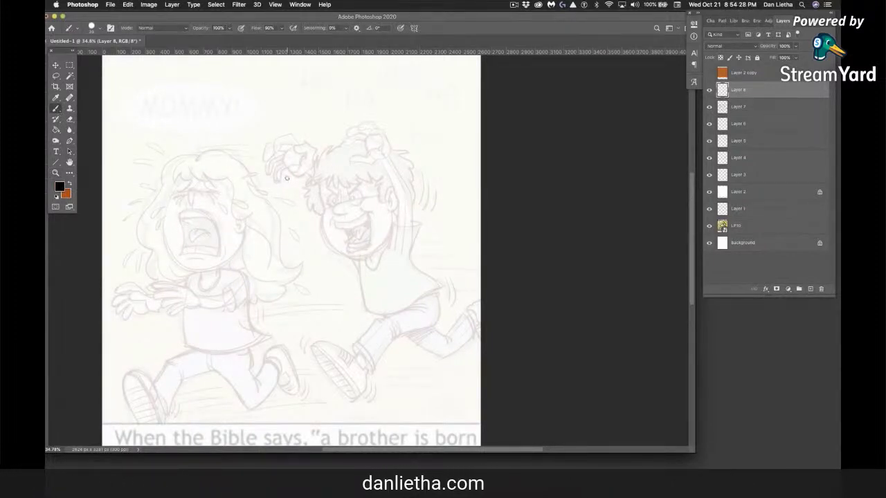
Ink the boy's nose and its bridge in black, with thick angry slanted eyebrows above it.
key(z)
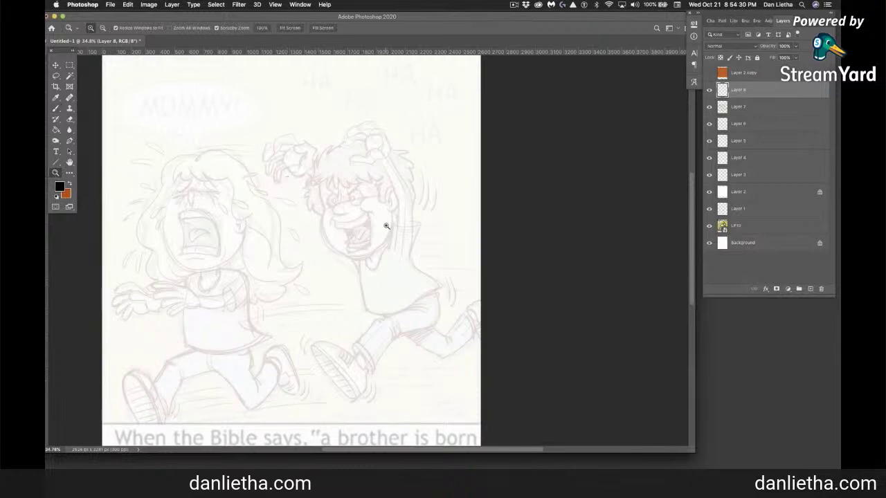
mouse_move(387, 231)
mouse_down()
mouse_move(413, 241)
mouse_move(423, 266)
mouse_up()
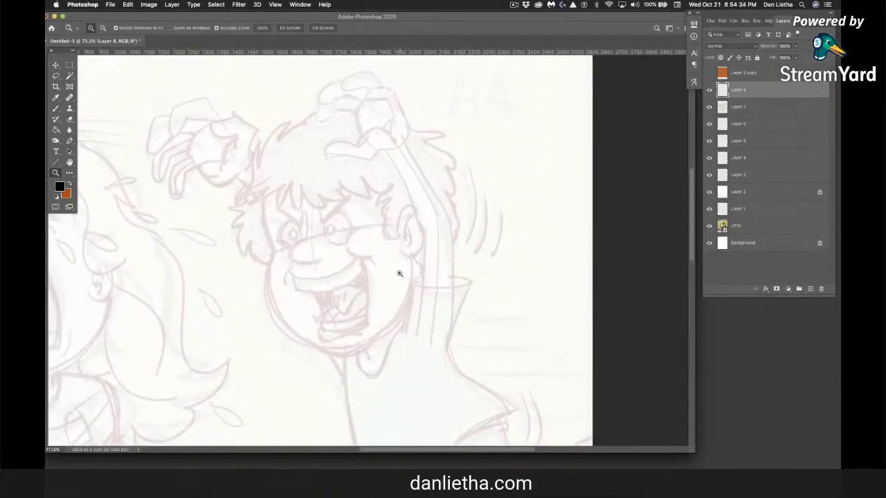
key(b)
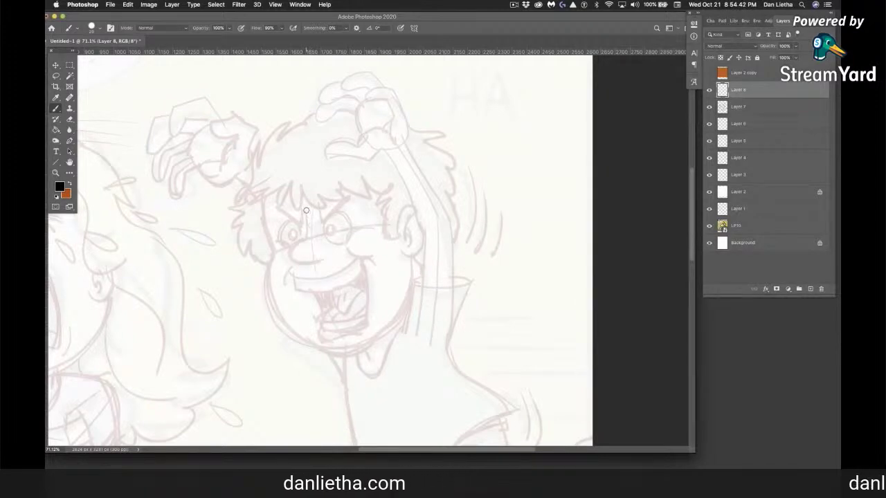
mouse_move(307, 211)
mouse_down()
mouse_move(307, 238)
mouse_move(290, 256)
mouse_up()
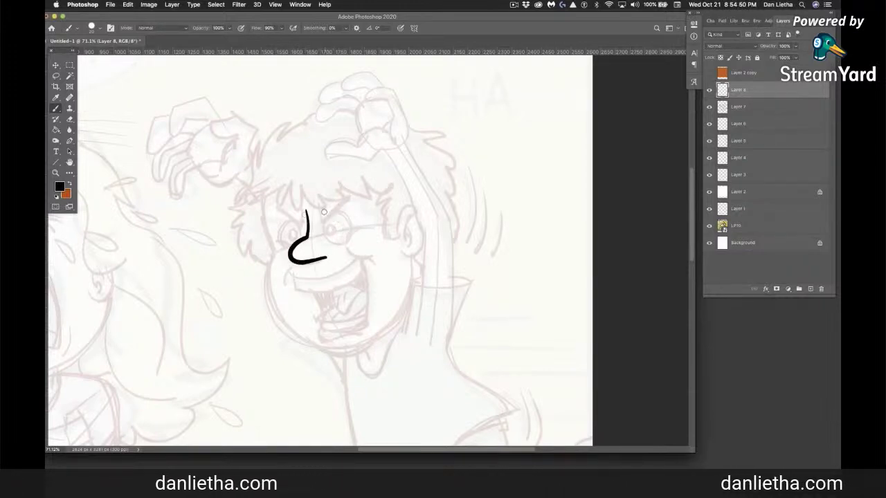
mouse_move(318, 204)
mouse_down()
mouse_move(323, 220)
mouse_move(352, 198)
mouse_up()
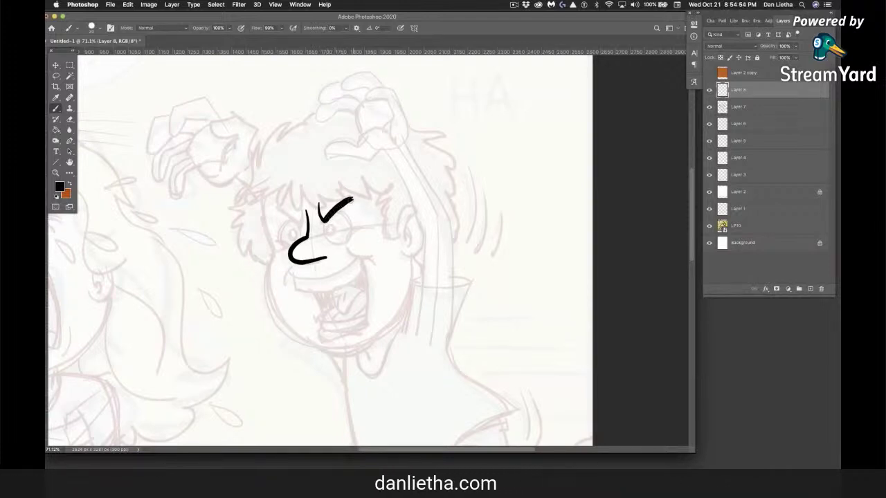
drag(279, 207, 302, 221)
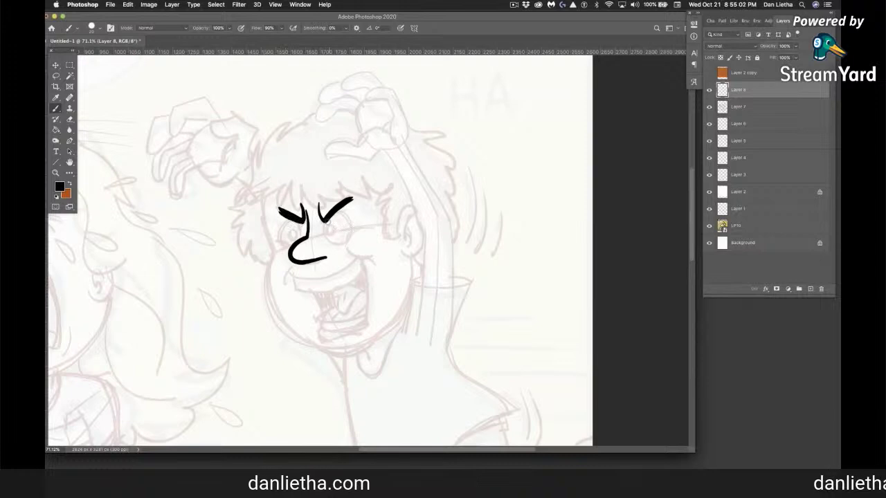
Ink both of the boy's round eyes in black beneath the eyebrows, with lower lid creases and dark pupils.
mouse_move(326, 222)
mouse_down()
mouse_move(325, 234)
mouse_move(347, 243)
mouse_up()
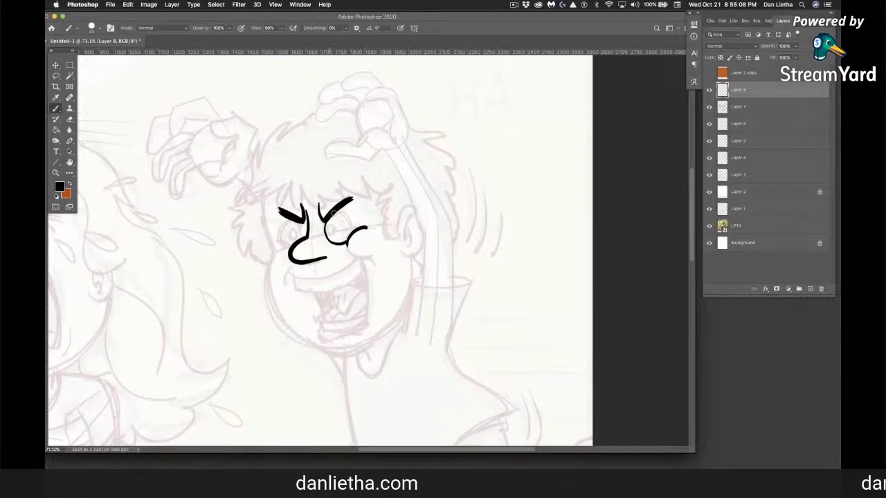
drag(342, 213, 353, 230)
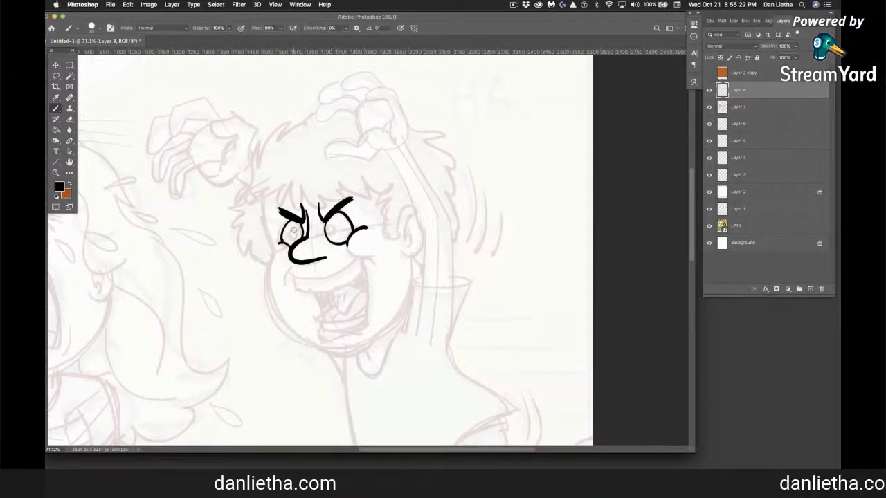
mouse_move(295, 230)
mouse_down()
mouse_move(294, 237)
mouse_move(294, 229)
mouse_up()
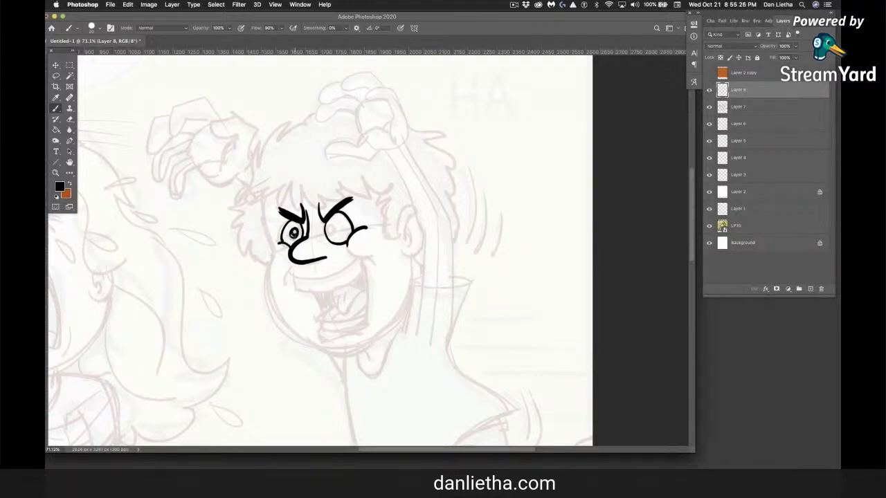
drag(332, 225, 331, 232)
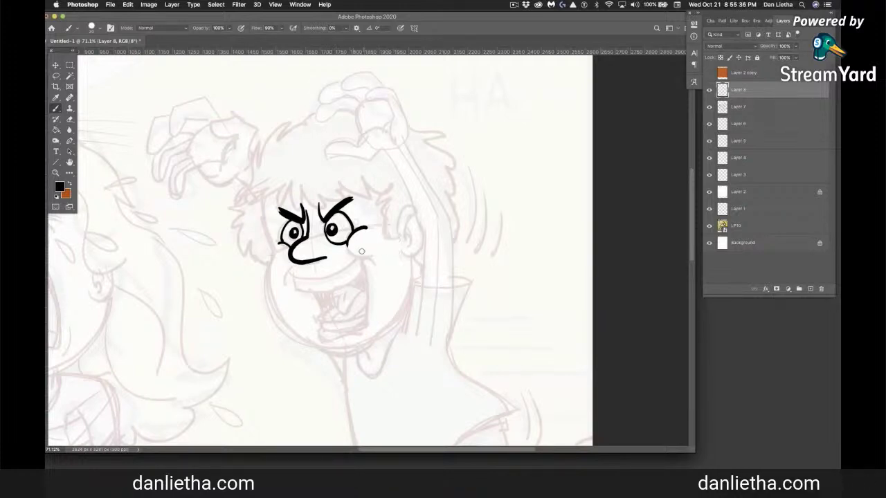
Ink the boy's cheek crease and wide-open mouth, with divided upper and lower teeth, a tongue and a solid black interior.
drag(348, 240, 375, 256)
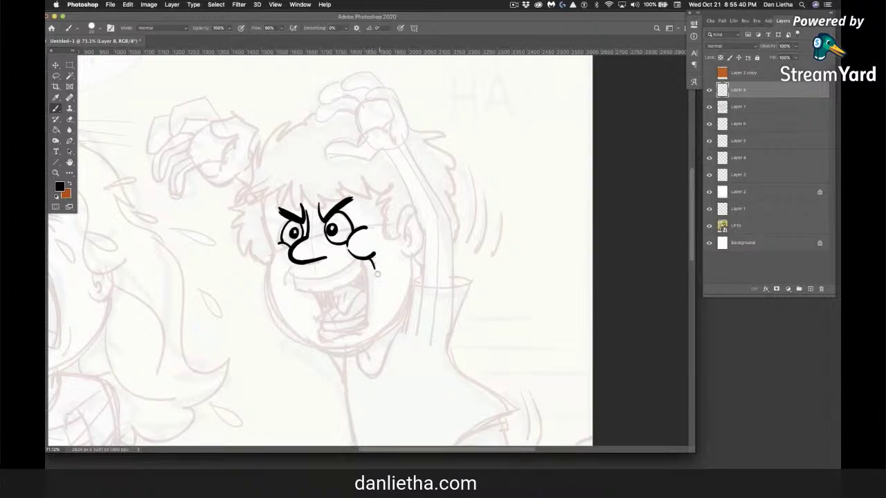
drag(293, 266, 284, 284)
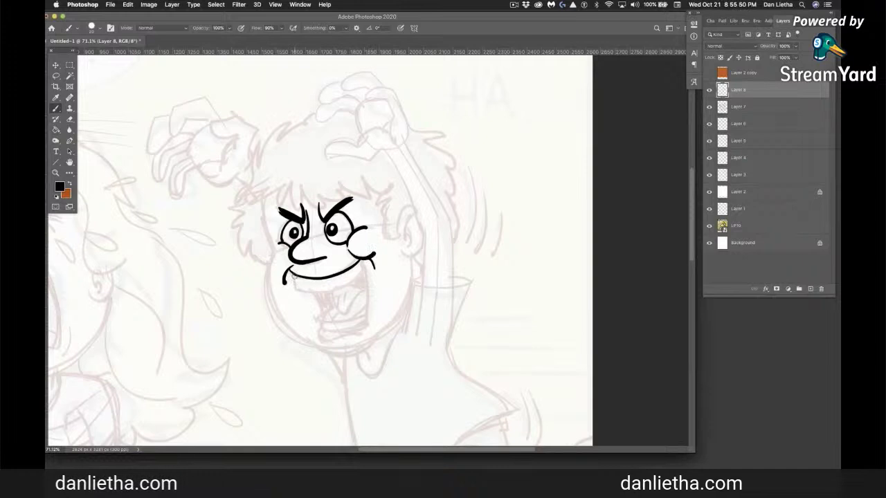
drag(294, 277, 336, 290)
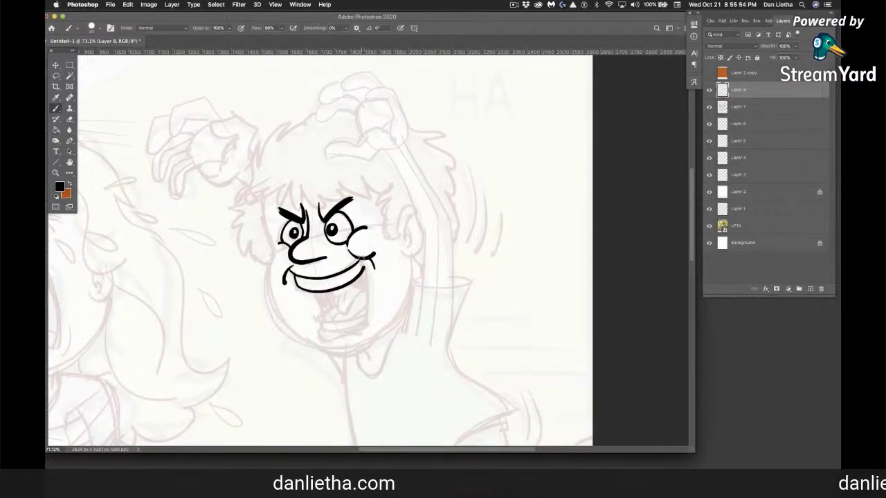
drag(367, 269, 363, 330)
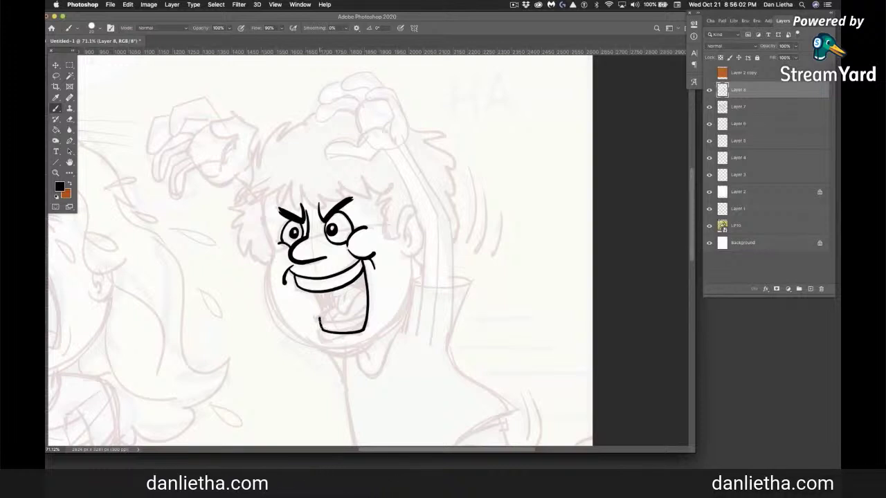
mouse_move(322, 331)
mouse_down()
mouse_move(320, 316)
mouse_move(366, 316)
mouse_up()
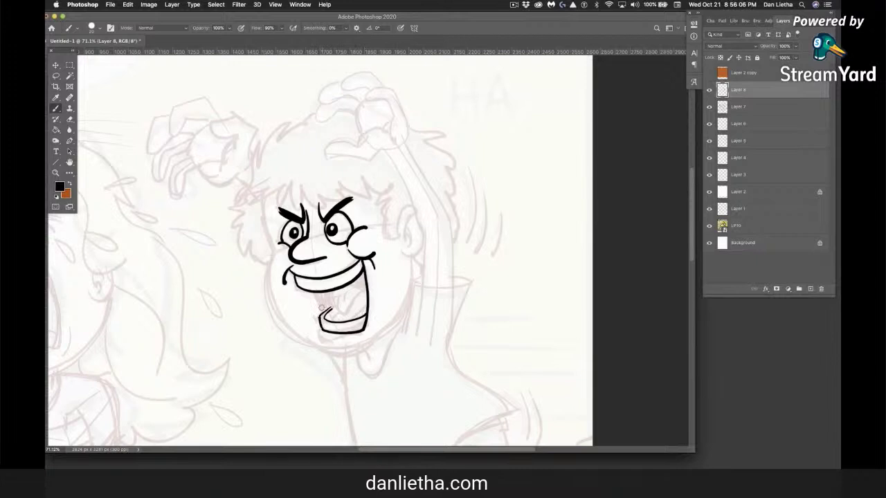
drag(320, 303, 323, 313)
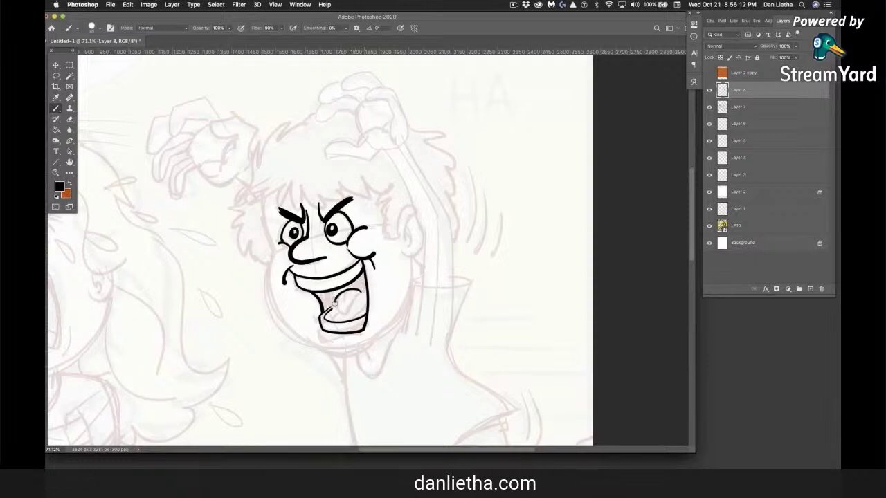
mouse_move(356, 302)
mouse_down()
mouse_move(362, 291)
mouse_move(345, 302)
mouse_up()
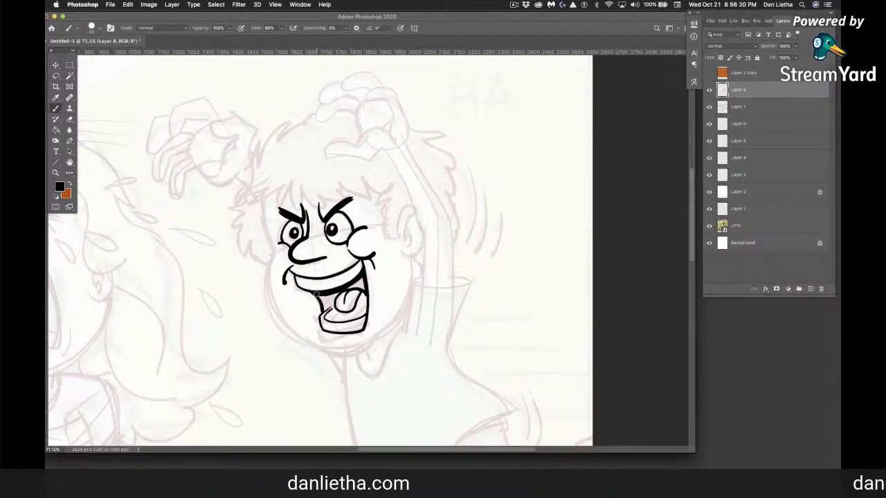
mouse_move(317, 294)
mouse_down()
mouse_move(323, 311)
mouse_move(332, 304)
mouse_up()
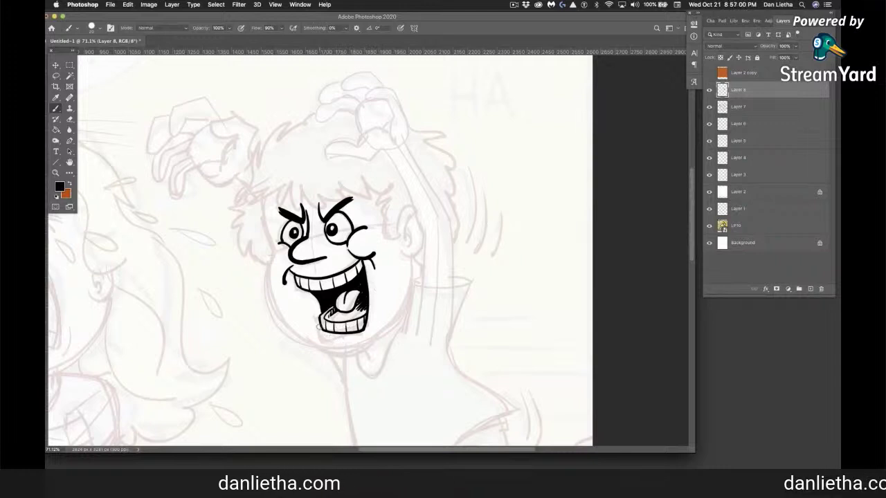
Ink the lower lip line and the boy's face outline from the forehead around the cheek, chin and jaw.
mouse_move(320, 327)
mouse_down()
mouse_move(320, 338)
mouse_move(360, 339)
mouse_up()
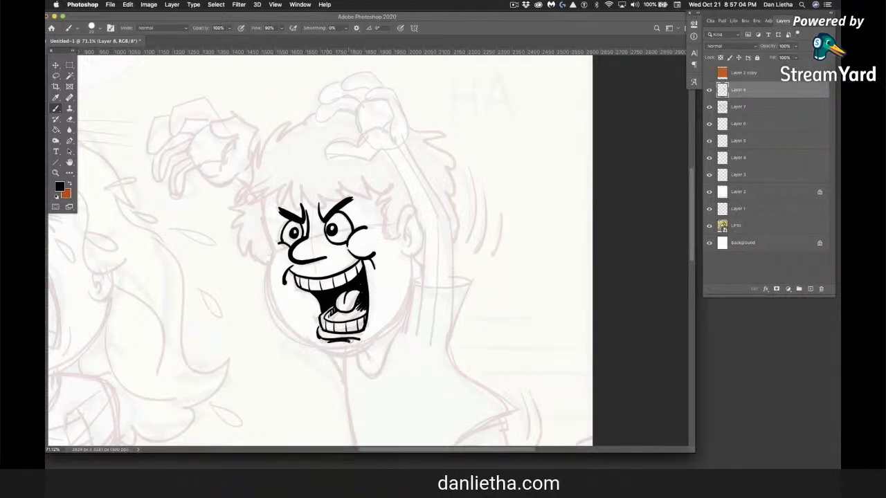
drag(314, 344, 378, 334)
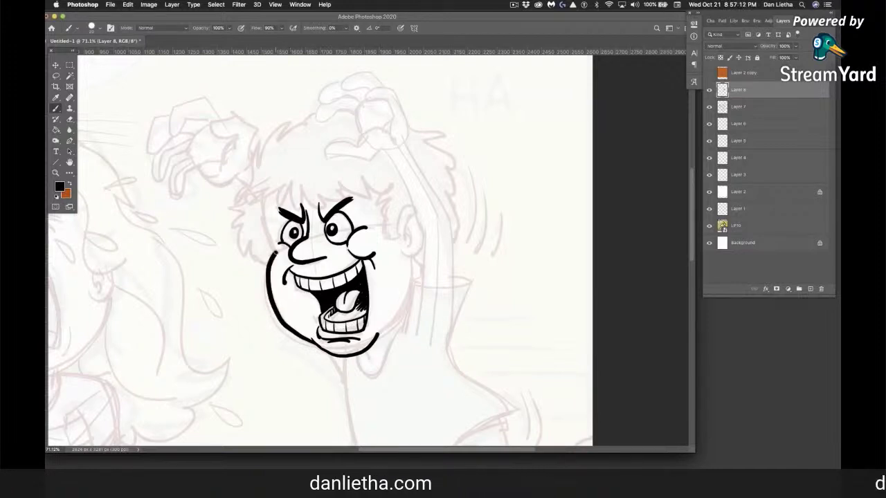
drag(261, 200, 272, 249)
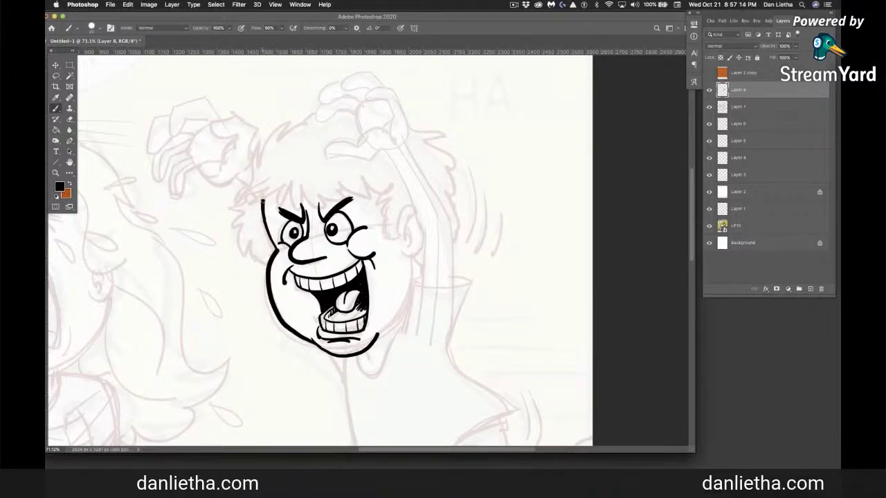
drag(378, 335, 405, 307)
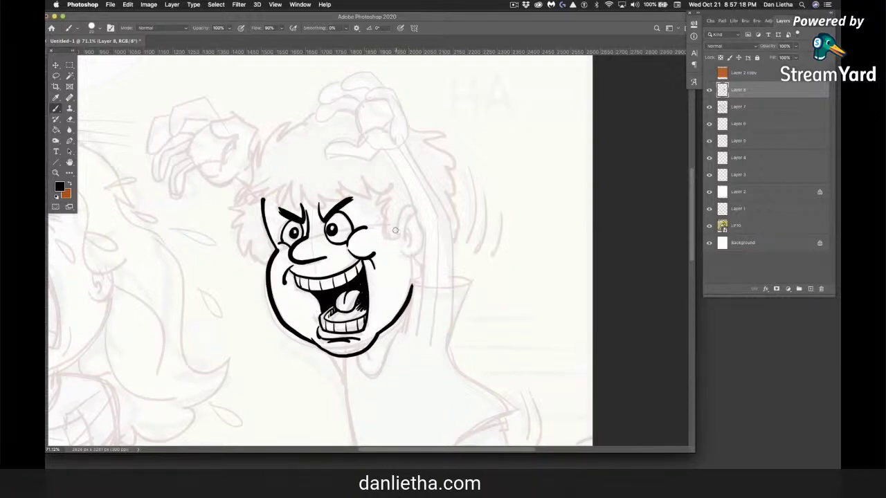
Ink the boy's sideburn and ear, extend the jawline up towards the ear, and draw the shirt collar under the chin.
mouse_move(389, 220)
mouse_down()
mouse_move(397, 238)
mouse_move(412, 208)
mouse_up()
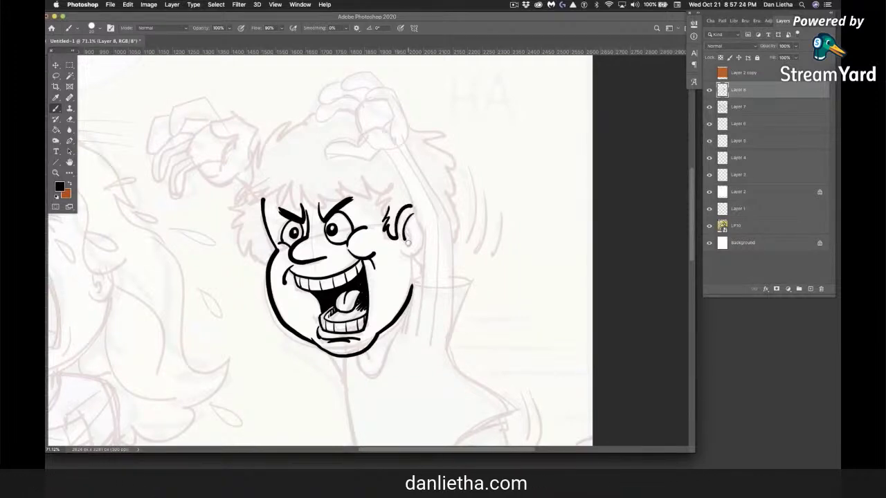
drag(405, 252, 422, 244)
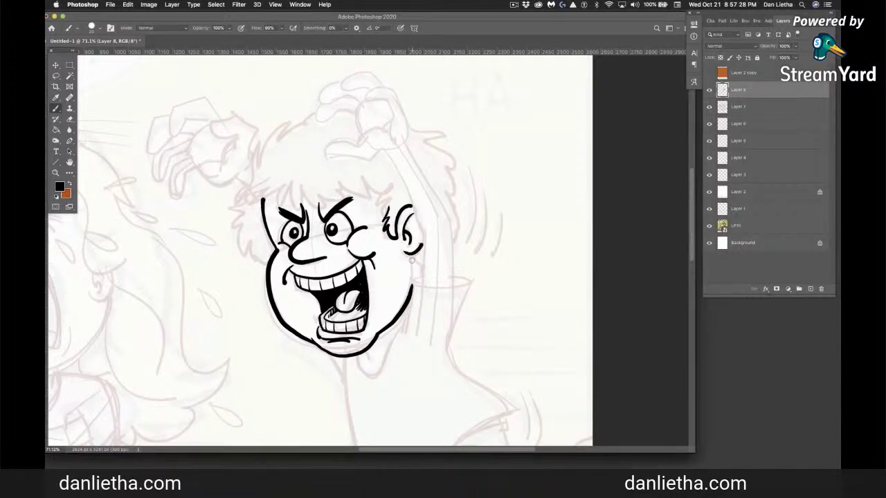
drag(415, 266, 412, 294)
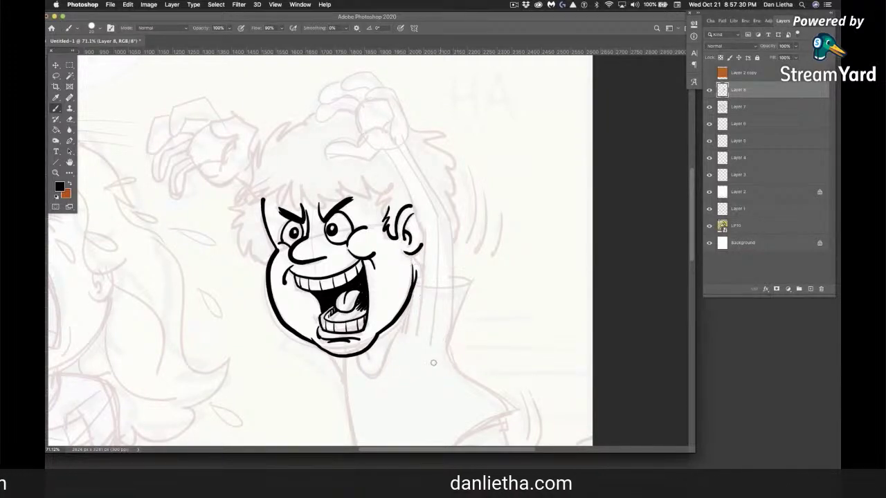
mouse_move(366, 351)
mouse_down()
mouse_move(374, 360)
mouse_move(365, 369)
mouse_move(381, 372)
mouse_move(396, 327)
mouse_up()
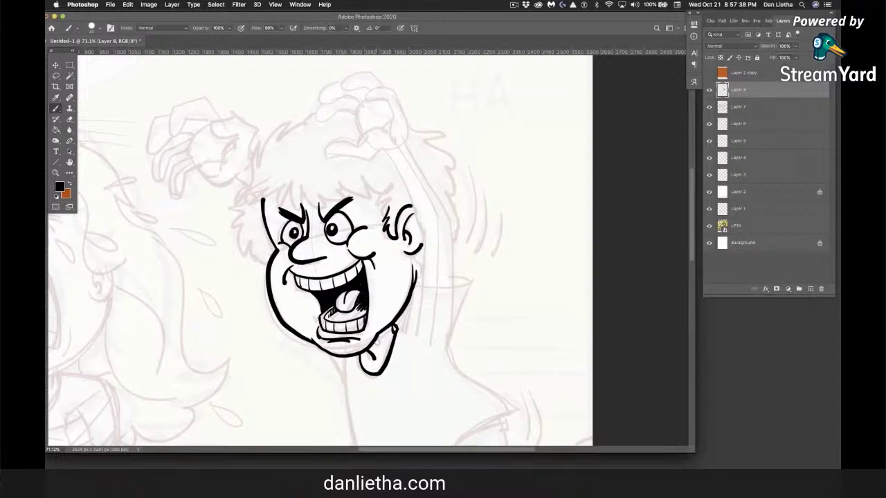
drag(371, 351, 393, 326)
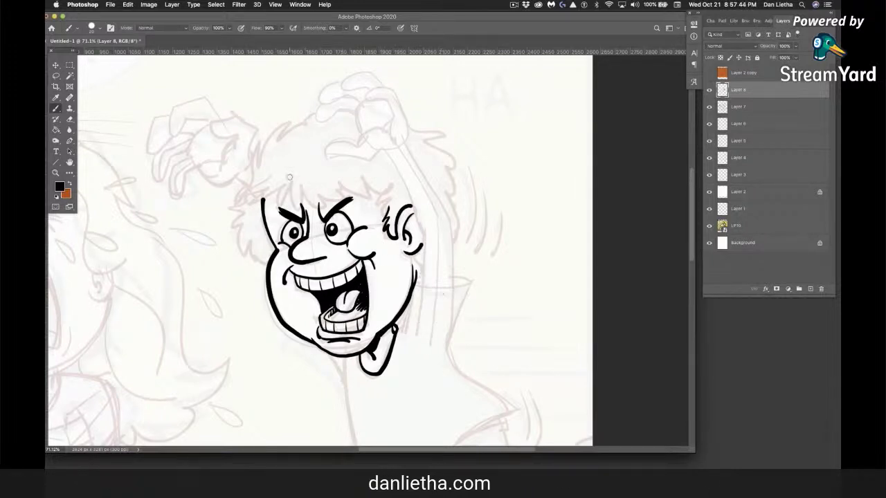
Ink the boy's spiky fringe and the jagged hair outline down both sides of his head.
mouse_move(300, 185)
mouse_down()
mouse_move(319, 202)
mouse_move(315, 186)
mouse_move(351, 201)
mouse_up()
mouse_move(333, 186)
mouse_down()
mouse_move(393, 187)
mouse_move(389, 210)
mouse_up()
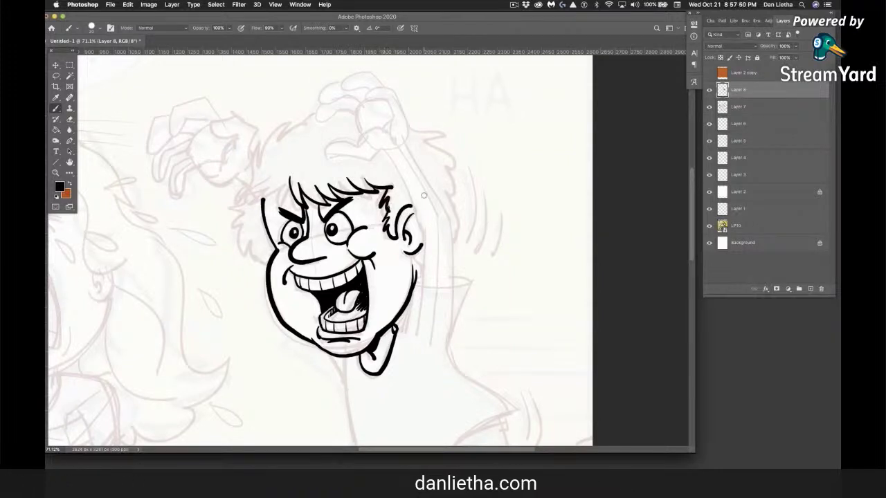
mouse_move(256, 202)
mouse_down()
mouse_move(270, 183)
mouse_move(282, 203)
mouse_move(299, 206)
mouse_up()
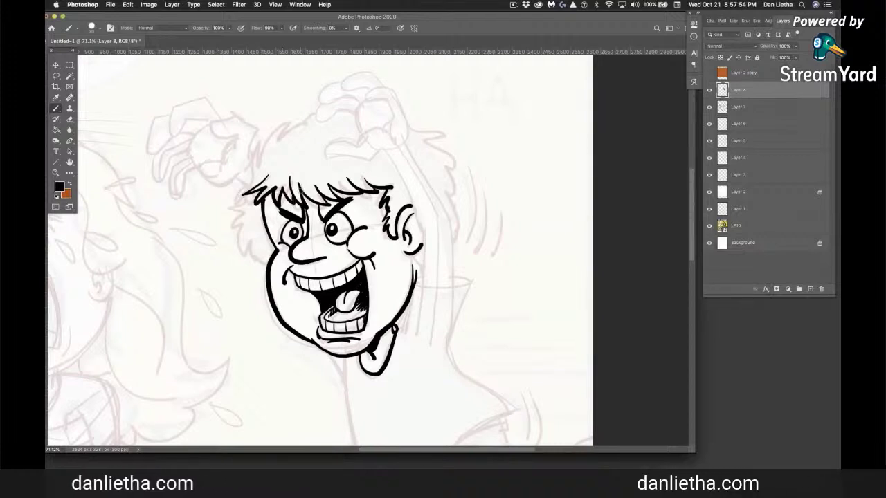
mouse_move(256, 174)
mouse_down()
mouse_move(231, 205)
mouse_move(243, 201)
mouse_up()
drag(243, 201, 240, 225)
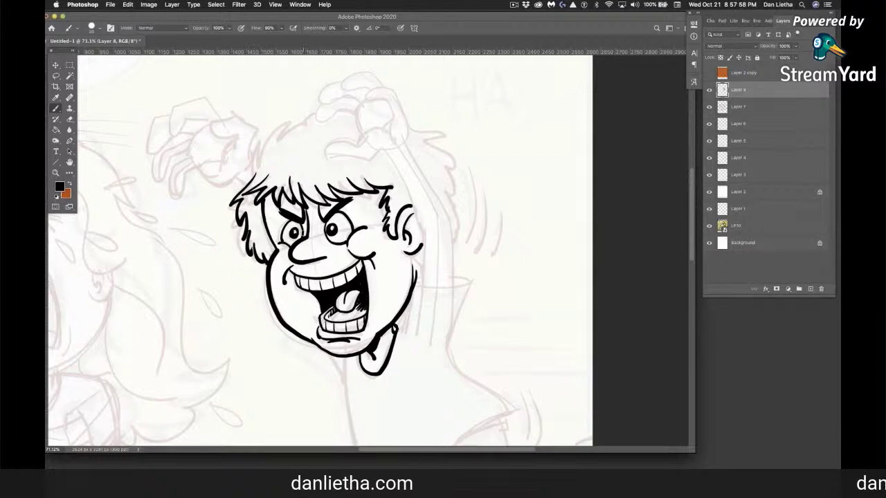
drag(284, 135, 254, 170)
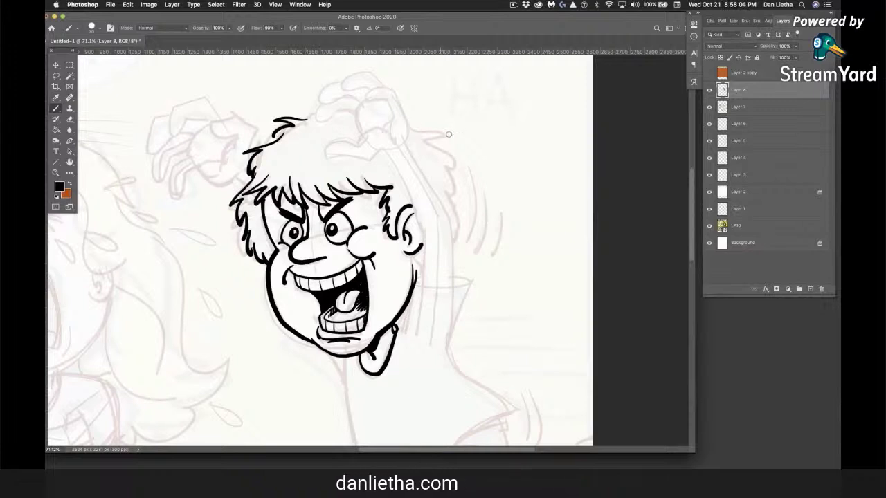
mouse_move(412, 127)
mouse_down()
mouse_move(453, 190)
mouse_move(453, 246)
mouse_up()
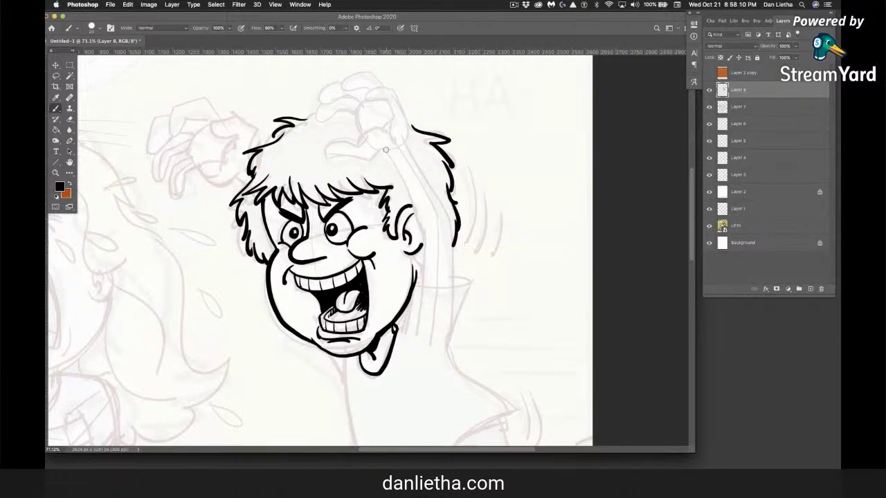
Ink the boy's raised arm beside his ear, with the open sleeve cuff, the sleeve sides and the shoulder line.
drag(412, 200, 427, 239)
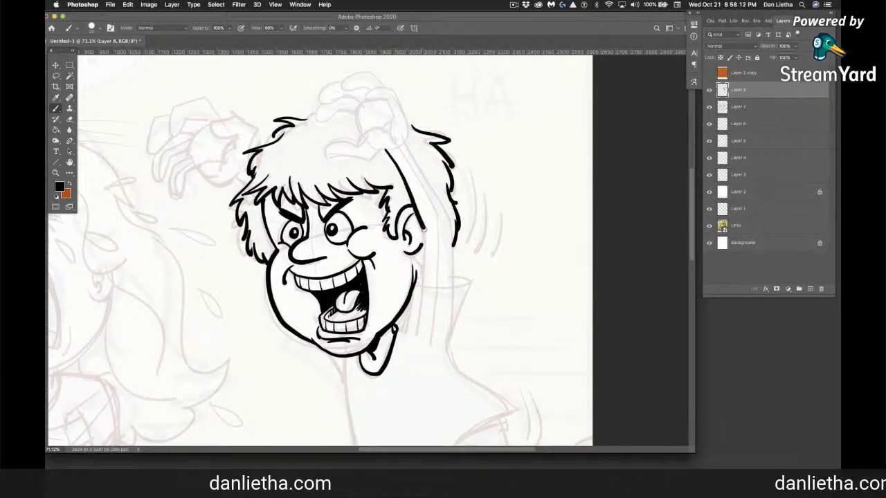
drag(426, 234, 424, 283)
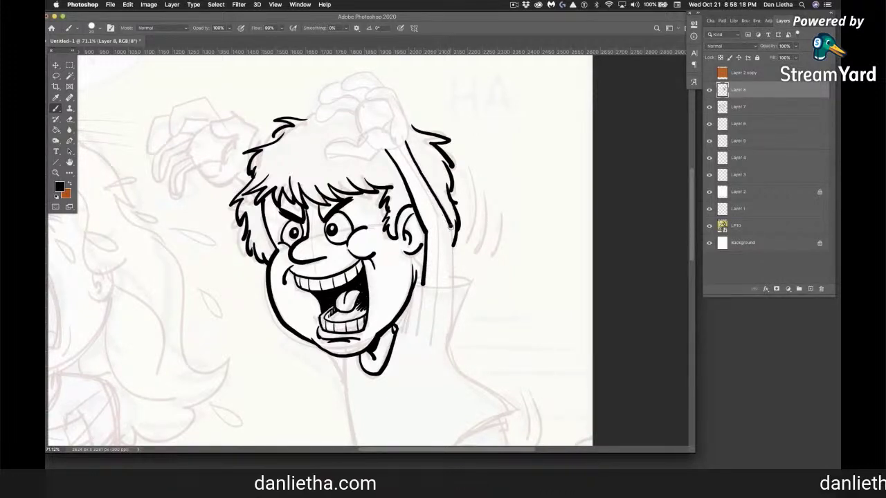
drag(454, 228, 453, 285)
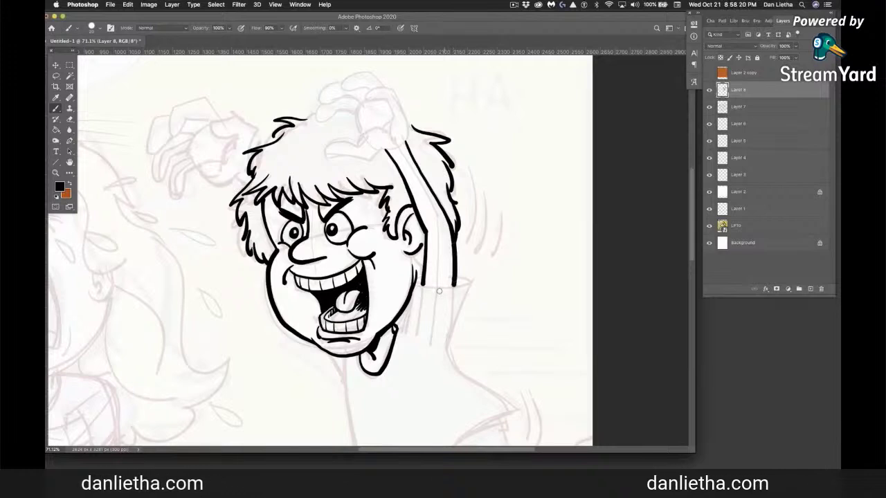
drag(422, 284, 468, 283)
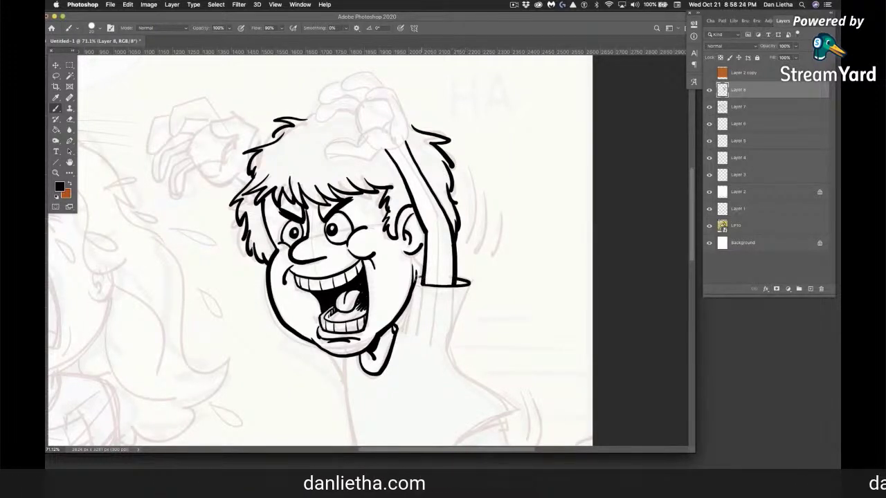
mouse_move(416, 281)
mouse_down()
mouse_move(423, 285)
mouse_move(407, 322)
mouse_up()
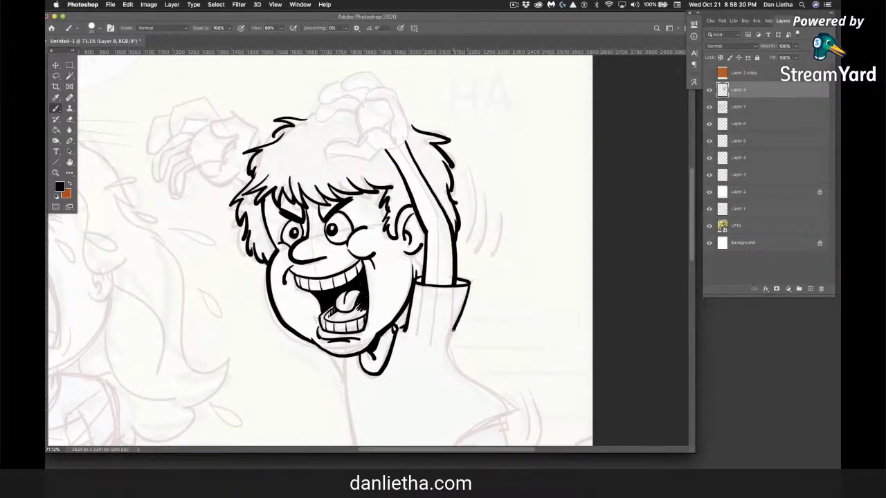
mouse_move(448, 348)
mouse_down()
mouse_move(458, 371)
mouse_move(519, 411)
mouse_up()
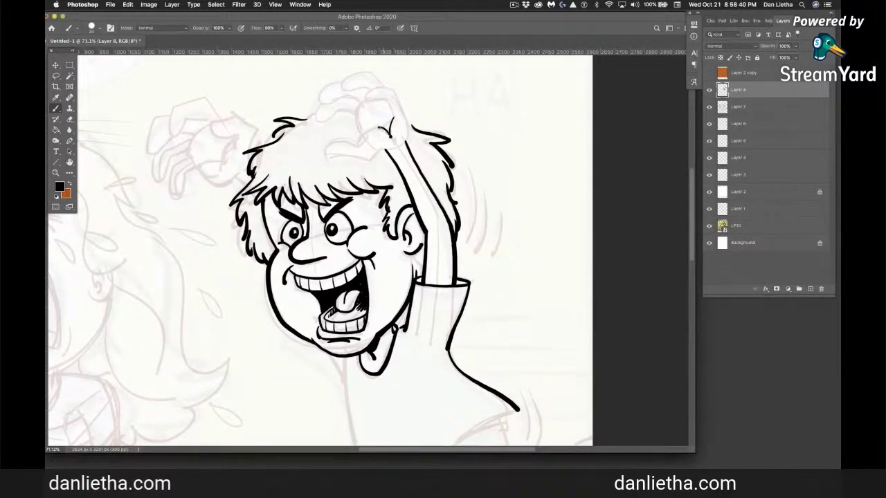
Ink the boy's raised hand above his hair, with the thumb, rounded palm and curled fingers.
drag(391, 137, 368, 134)
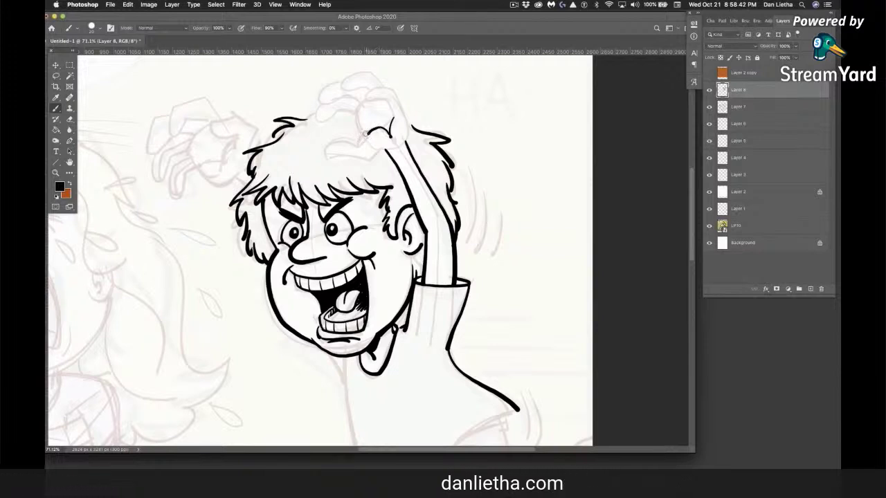
drag(331, 154, 390, 142)
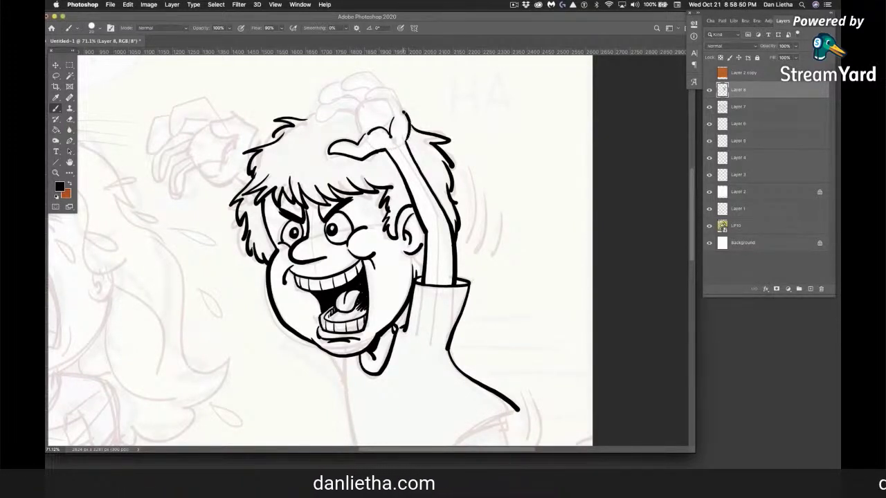
drag(363, 101, 393, 91)
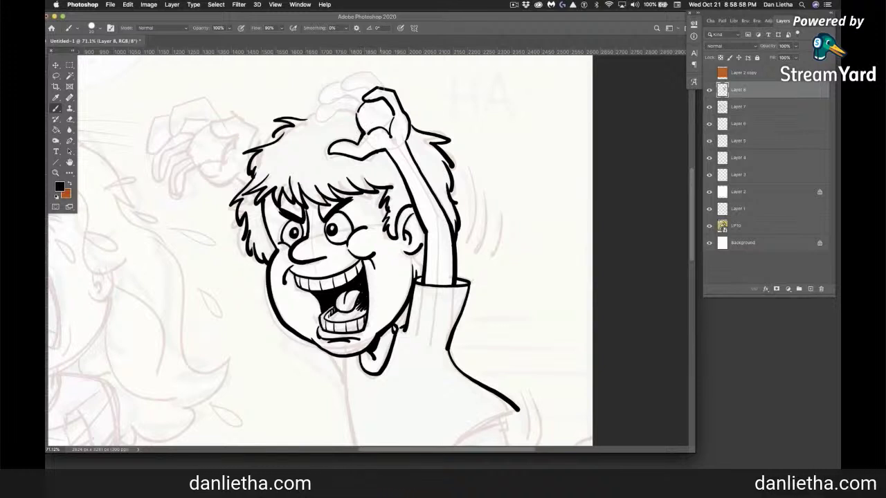
drag(394, 91, 378, 76)
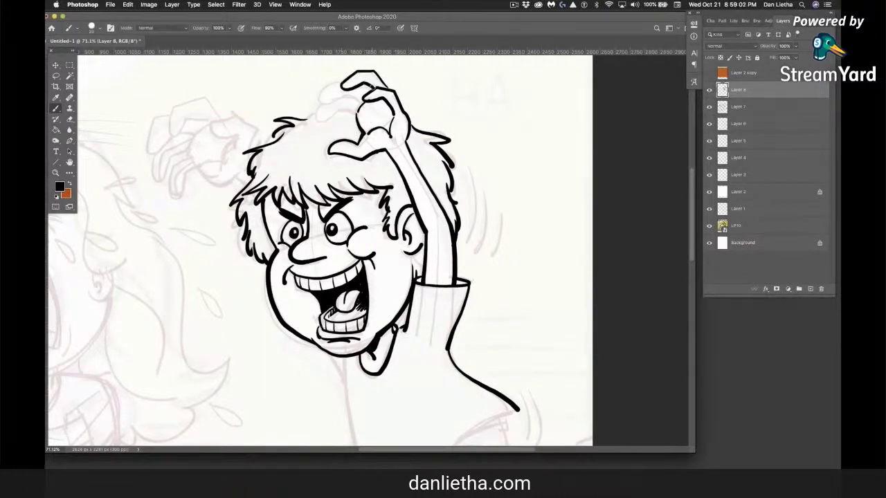
mouse_move(329, 90)
mouse_down()
mouse_move(322, 103)
mouse_move(361, 99)
mouse_up()
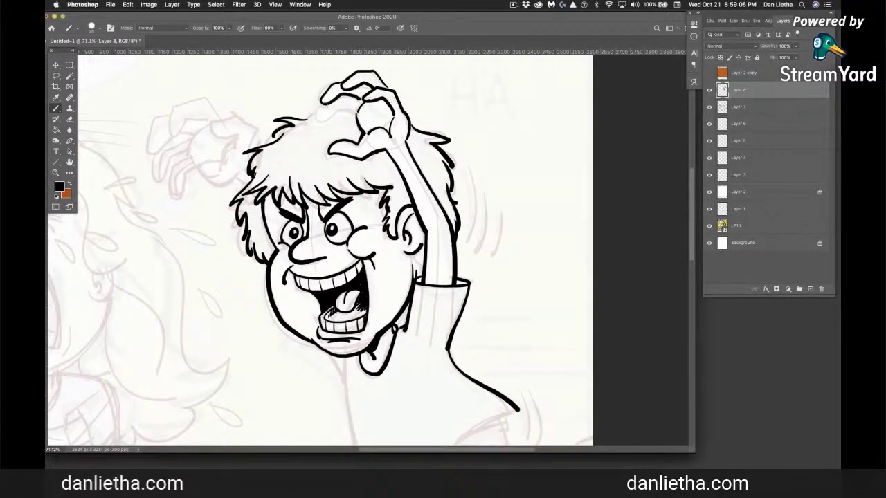
drag(323, 105, 326, 118)
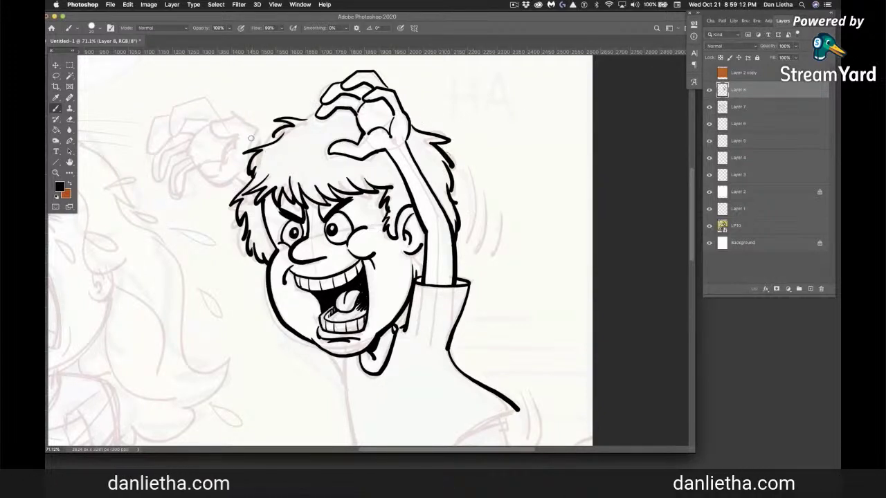
Ink the boy's other hand beside his hair with its thumb, curled fingers, palm and wrist, and add motion lines beside the raised arm.
drag(255, 129, 253, 152)
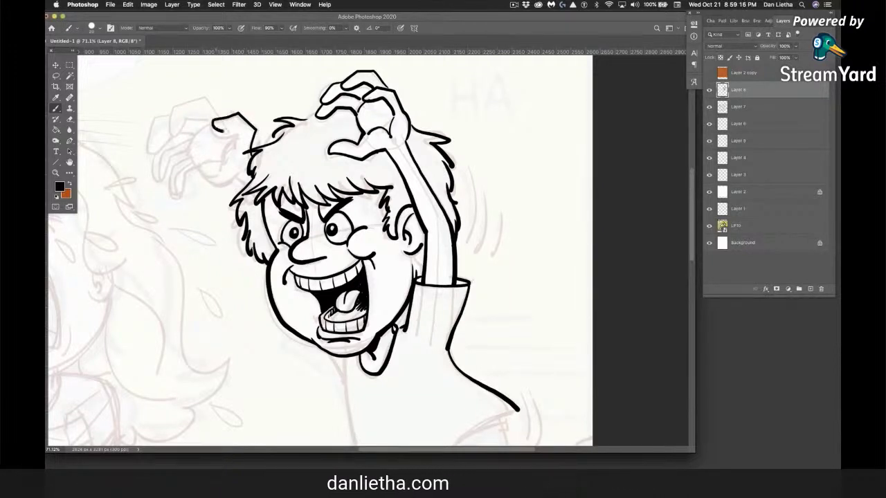
drag(238, 132, 231, 160)
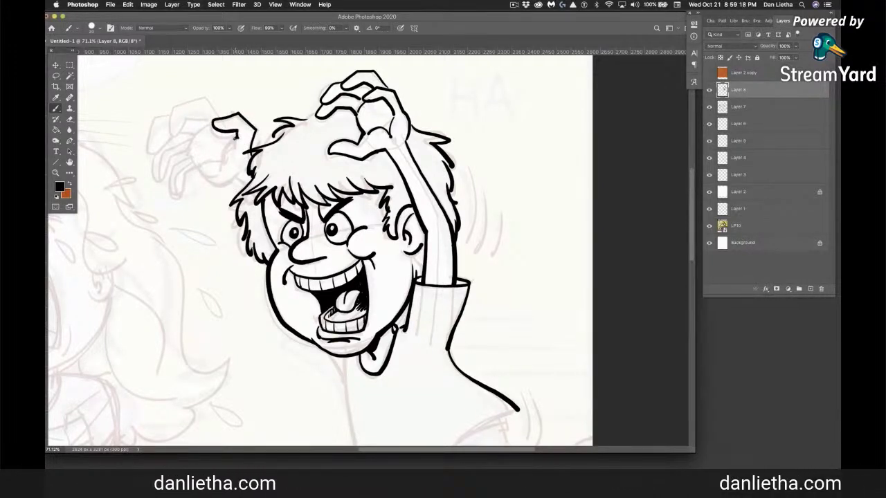
drag(237, 115, 203, 100)
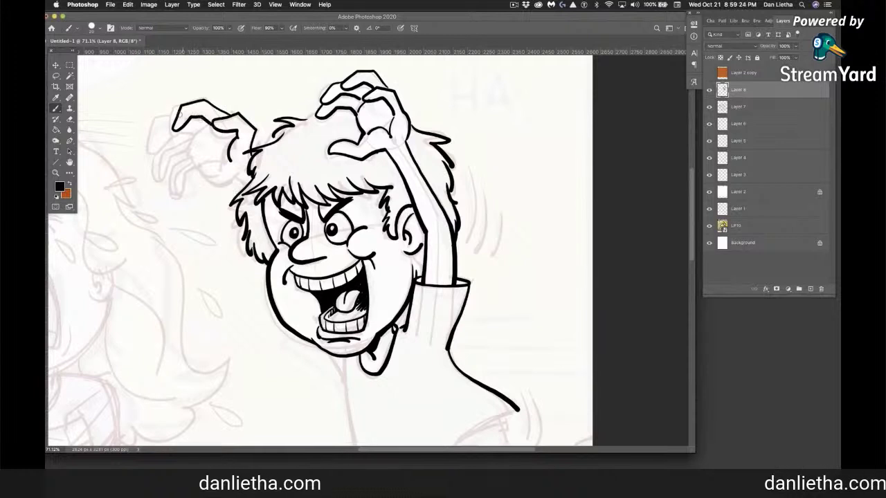
mouse_move(178, 113)
mouse_down()
mouse_move(159, 117)
mouse_move(147, 144)
mouse_up()
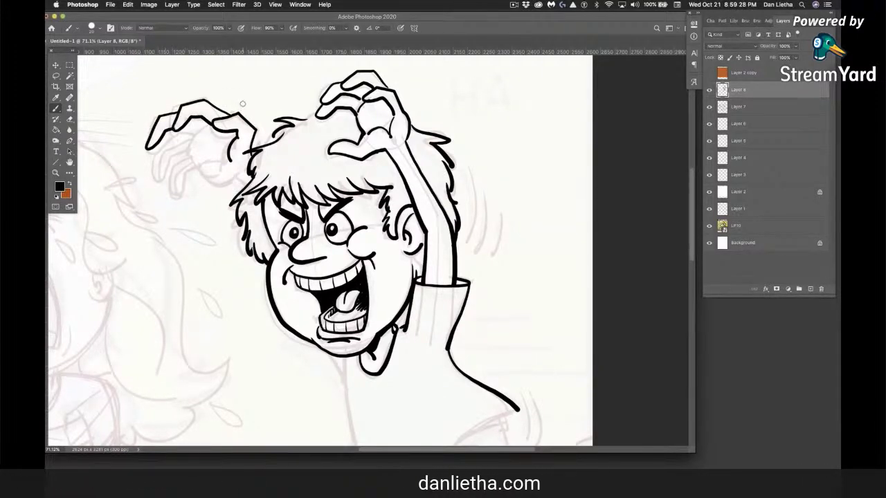
mouse_move(159, 148)
mouse_down()
mouse_move(159, 167)
mouse_move(183, 145)
mouse_up()
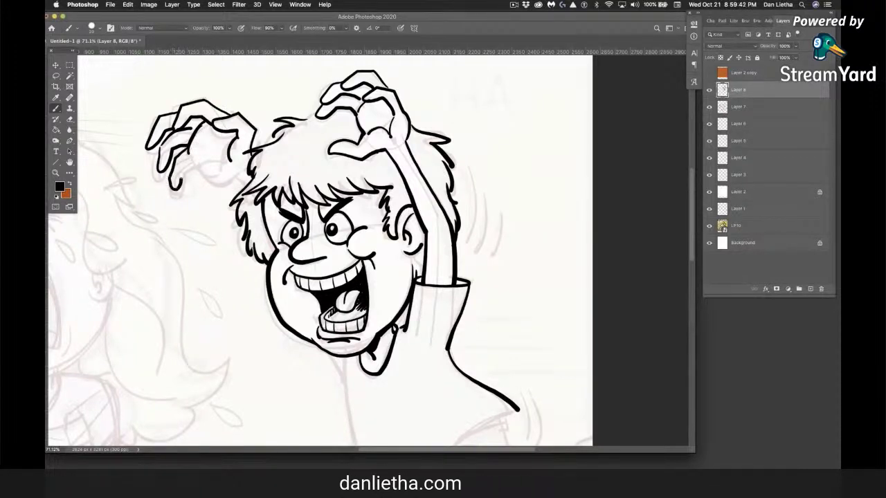
mouse_move(207, 124)
mouse_down()
mouse_move(192, 161)
mouse_move(230, 177)
mouse_up()
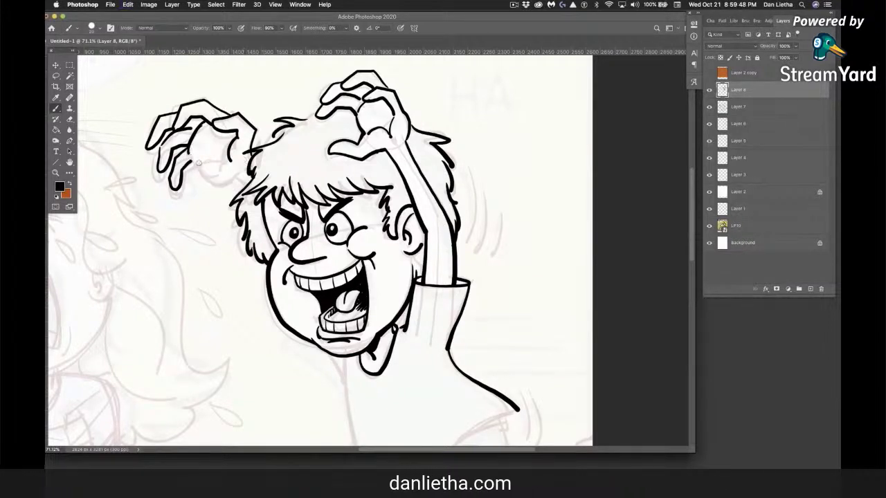
mouse_move(216, 174)
mouse_down()
mouse_move(230, 172)
mouse_move(215, 167)
mouse_up()
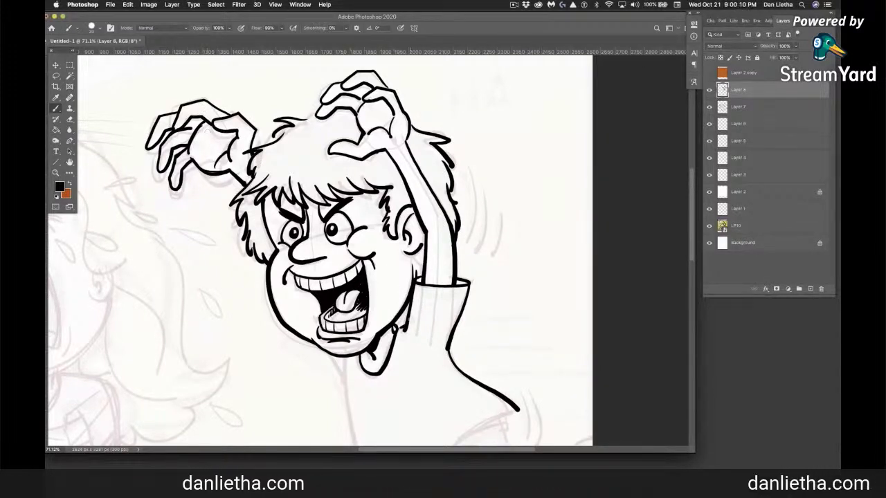
drag(472, 169, 465, 250)
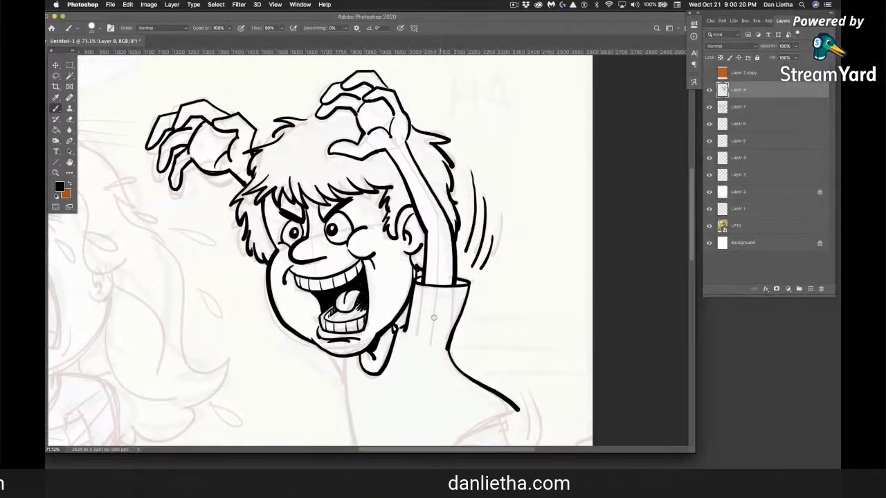
Ink the front and curved hem of the boy's shirt, then the trouser waistband and seat below it.
mouse_move(418, 358)
mouse_down()
mouse_move(333, 174)
mouse_move(303, 163)
mouse_move(272, 225)
mouse_up()
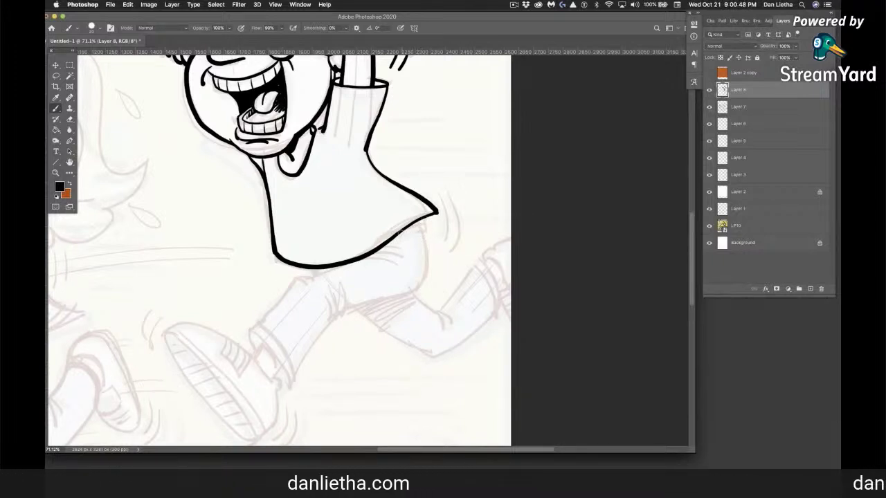
drag(394, 237, 428, 223)
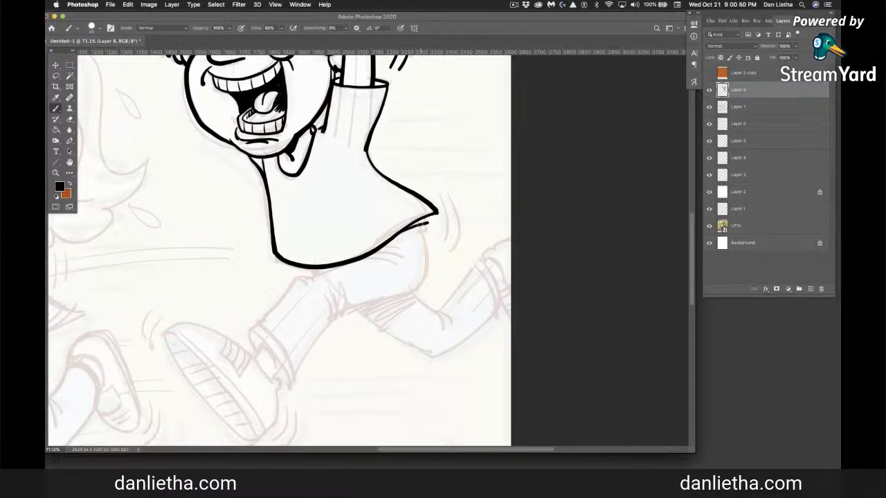
drag(428, 223, 423, 231)
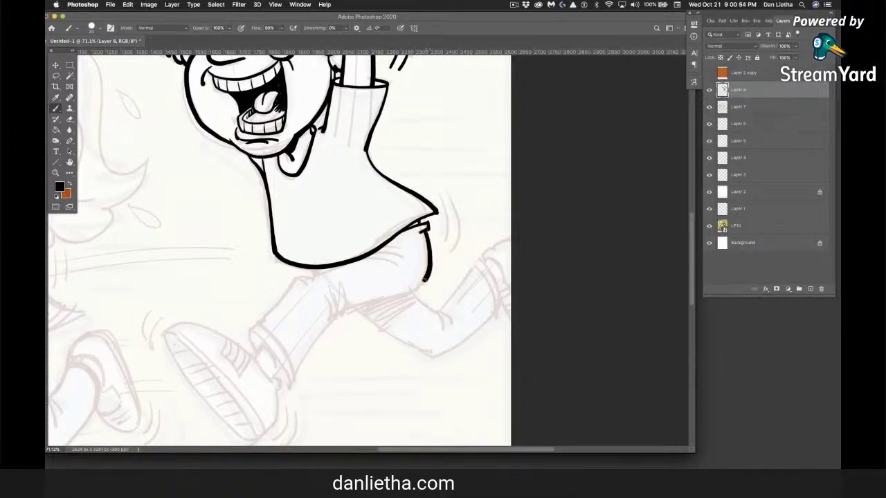
Ink the boy's forward trouser leg with its knee creases, and draw the open cuff with dark shading around the ankle.
mouse_move(407, 293)
mouse_down()
mouse_move(341, 312)
mouse_move(298, 367)
mouse_up()
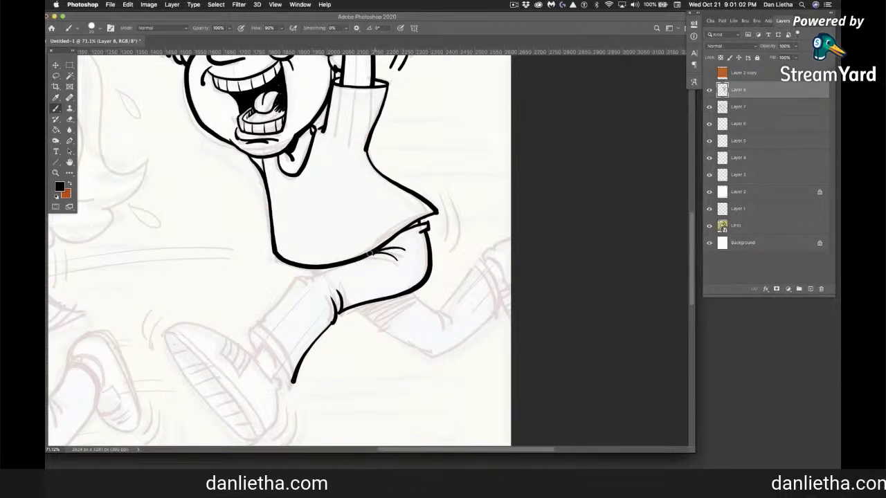
drag(299, 275, 248, 332)
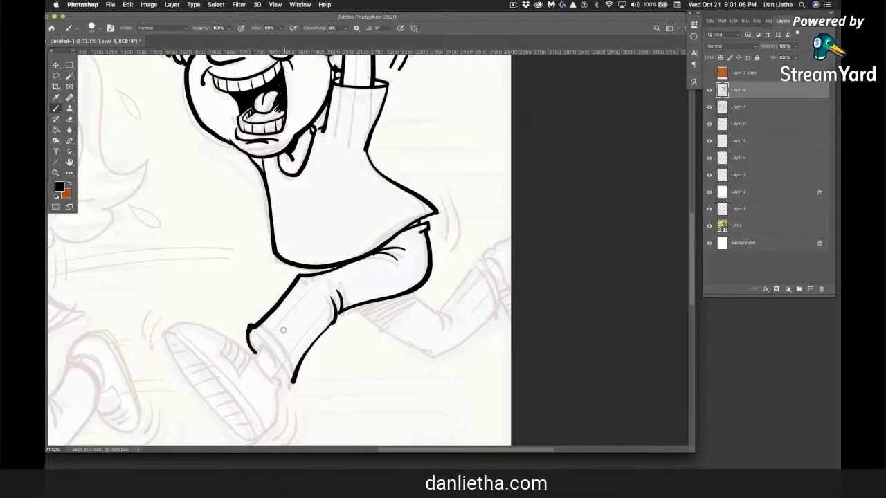
drag(279, 358, 290, 382)
drag(261, 327, 292, 367)
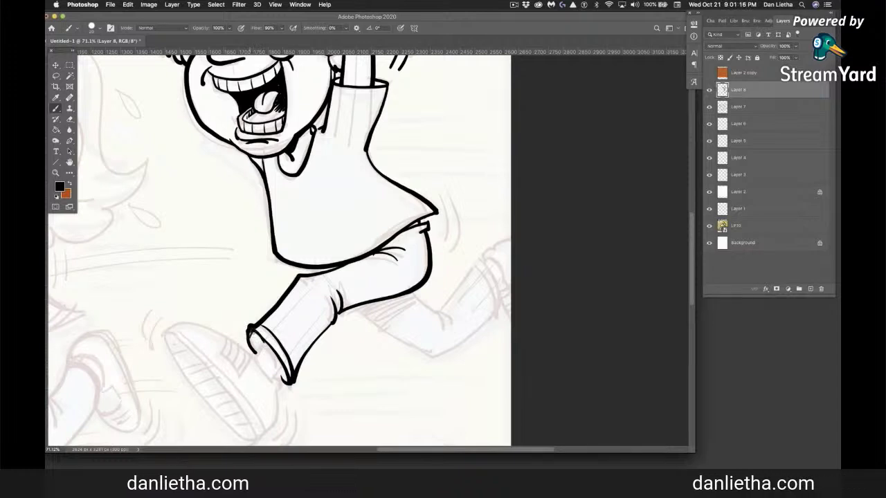
drag(252, 332, 258, 344)
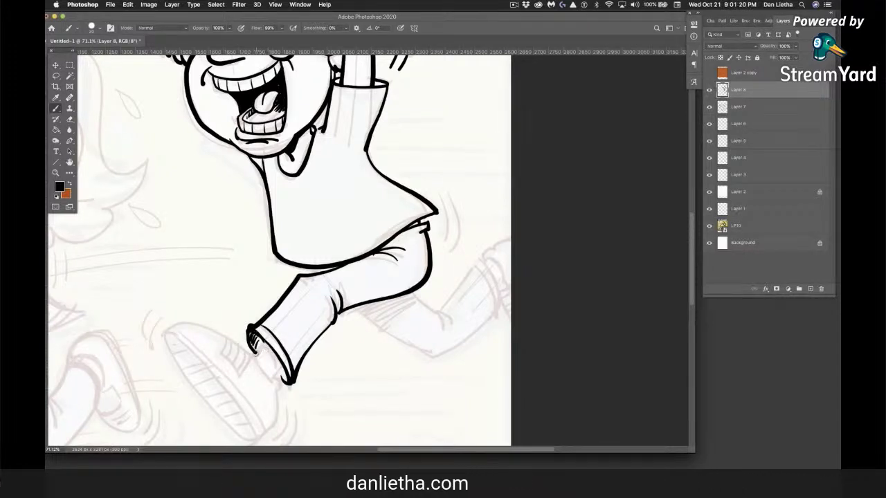
drag(283, 366, 275, 378)
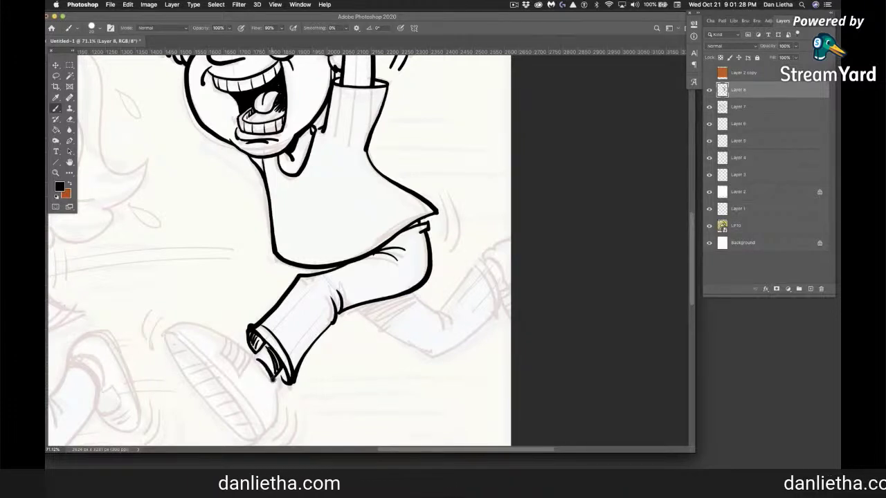
Ink the forward shoe's heel, laces, rounded toe and the double outline of its sole.
mouse_move(257, 360)
mouse_down()
mouse_move(279, 389)
mouse_move(266, 429)
mouse_up()
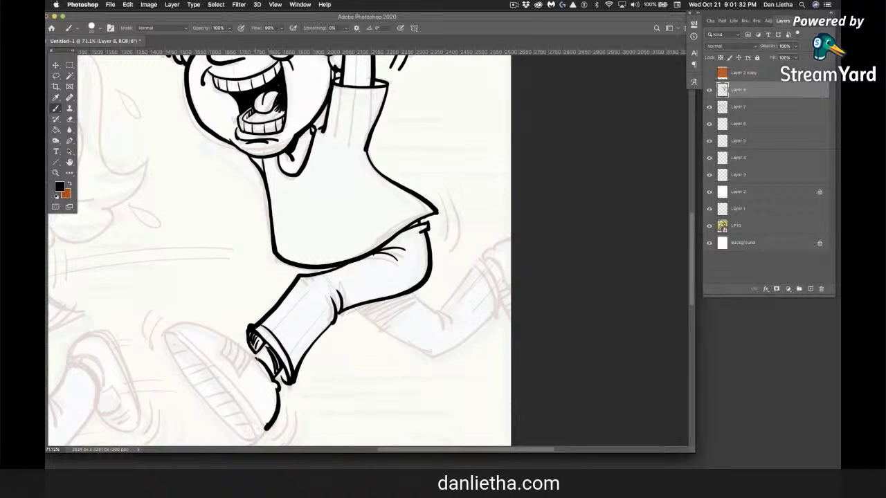
mouse_move(235, 364)
mouse_down()
mouse_move(222, 351)
mouse_move(231, 349)
mouse_move(235, 362)
mouse_up()
drag(244, 345, 241, 369)
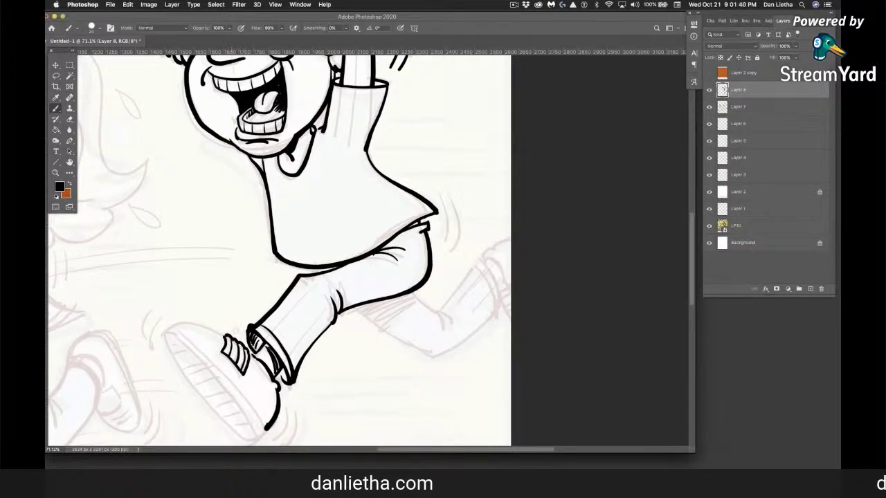
mouse_move(225, 337)
mouse_down()
mouse_move(197, 321)
mouse_move(164, 334)
mouse_up()
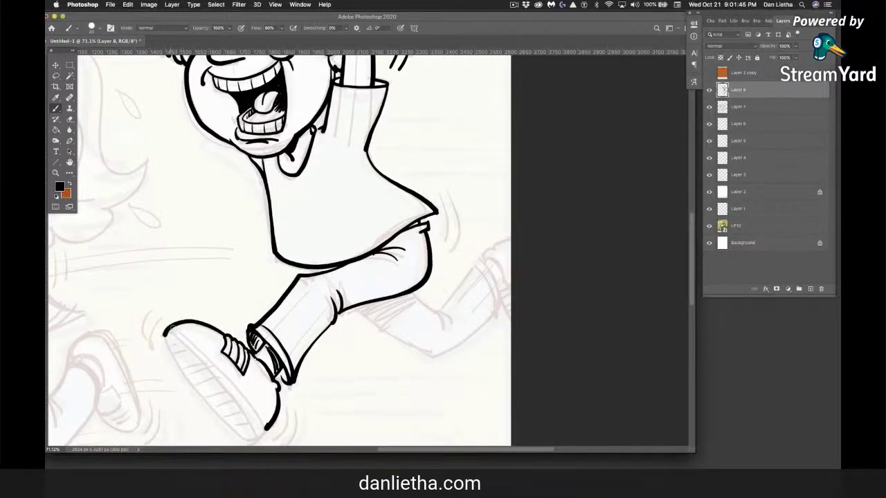
drag(211, 358, 265, 428)
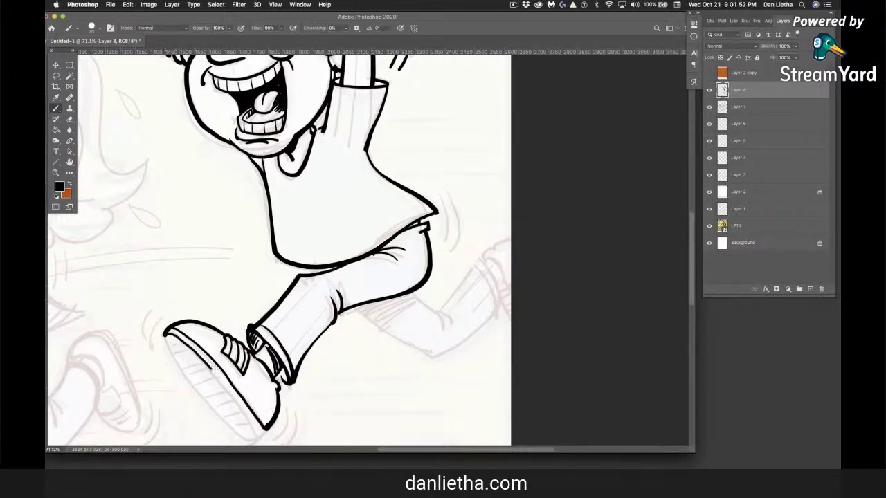
drag(252, 425, 227, 427)
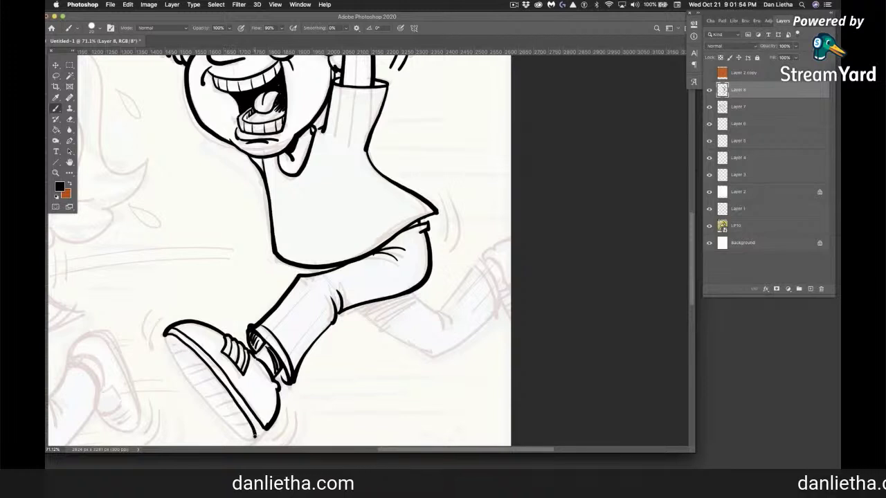
drag(166, 343, 227, 428)
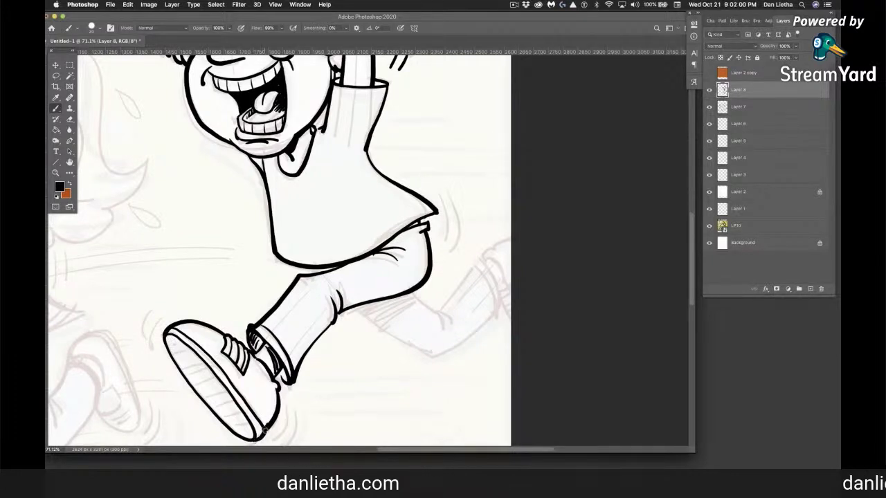
Add tread lines across the forward shoe's sole and short motion lines behind its heel.
drag(184, 349, 197, 355)
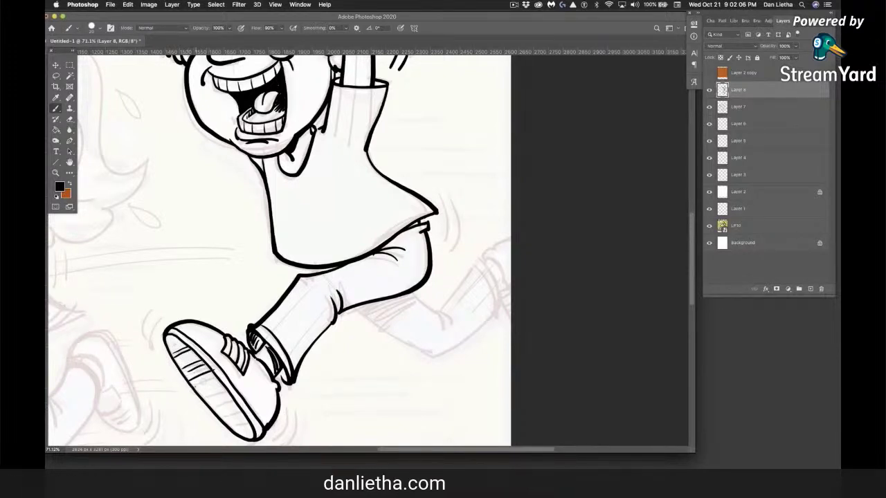
mouse_move(226, 389)
mouse_down()
mouse_move(208, 398)
mouse_move(220, 417)
mouse_up()
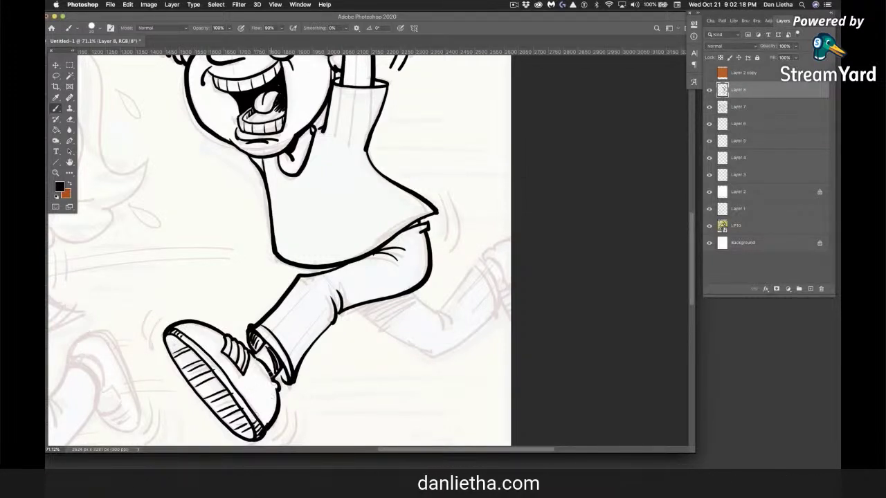
drag(286, 395, 283, 435)
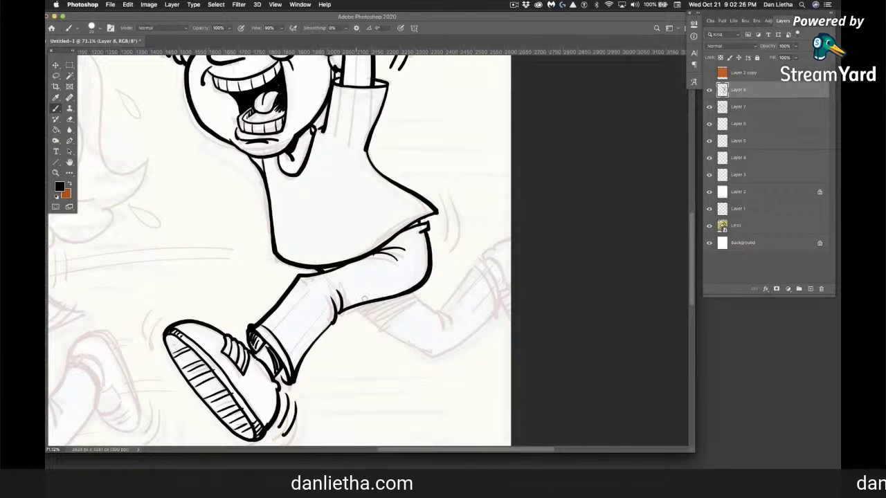
Ink the boy's trailing trouser leg with knee creases and an open cuff, and hatch dark shading beneath the front thigh.
mouse_move(358, 313)
mouse_down()
mouse_move(430, 353)
mouse_move(351, 308)
mouse_up()
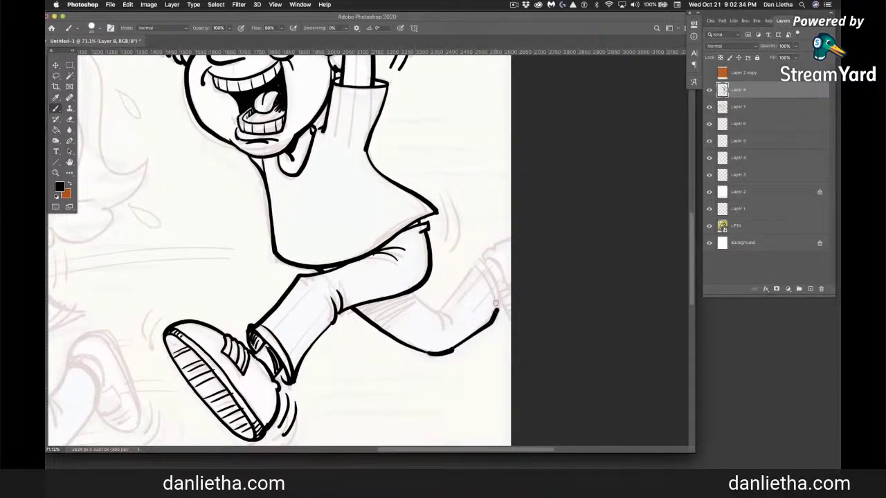
key(super+z)
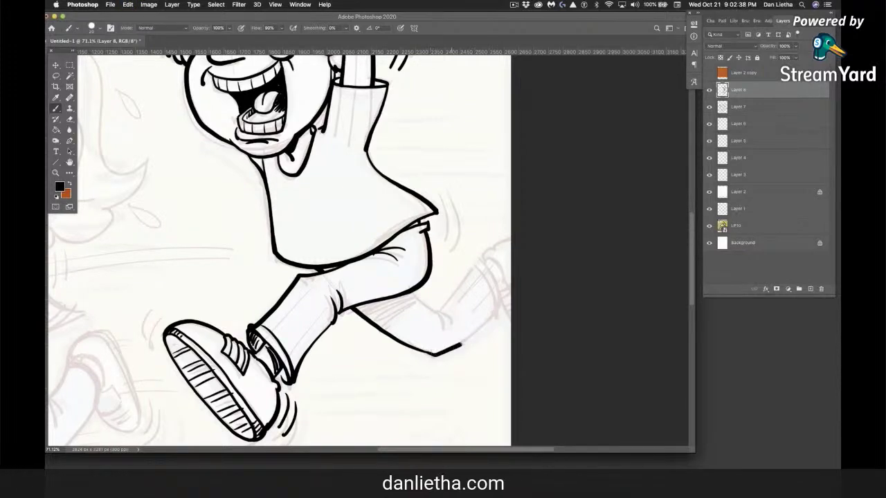
drag(476, 268, 498, 309)
drag(483, 269, 499, 308)
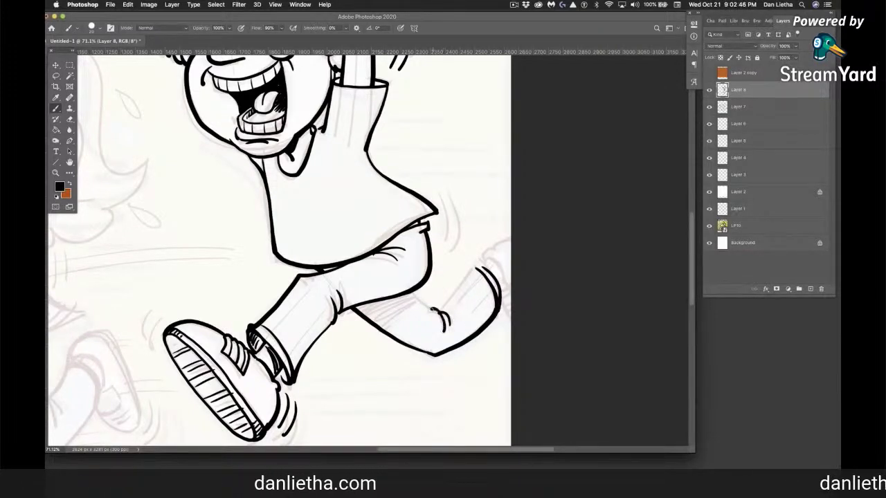
drag(412, 292, 435, 310)
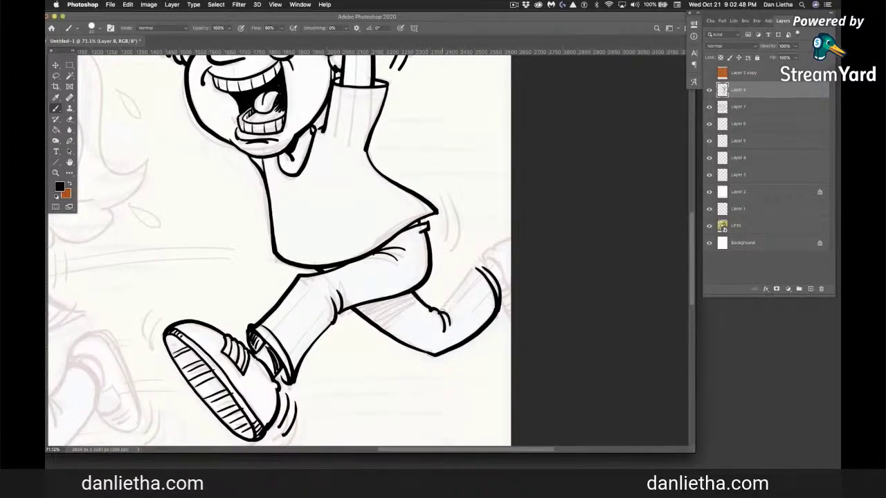
drag(443, 309, 474, 266)
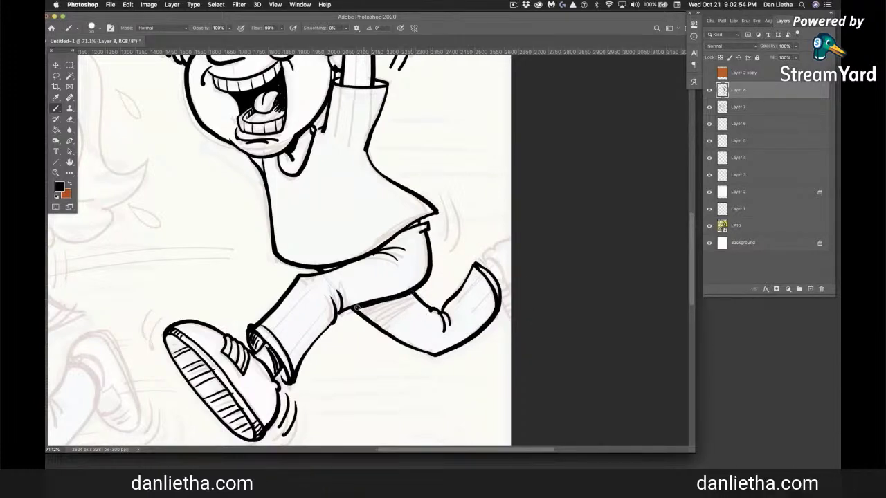
drag(413, 297, 360, 312)
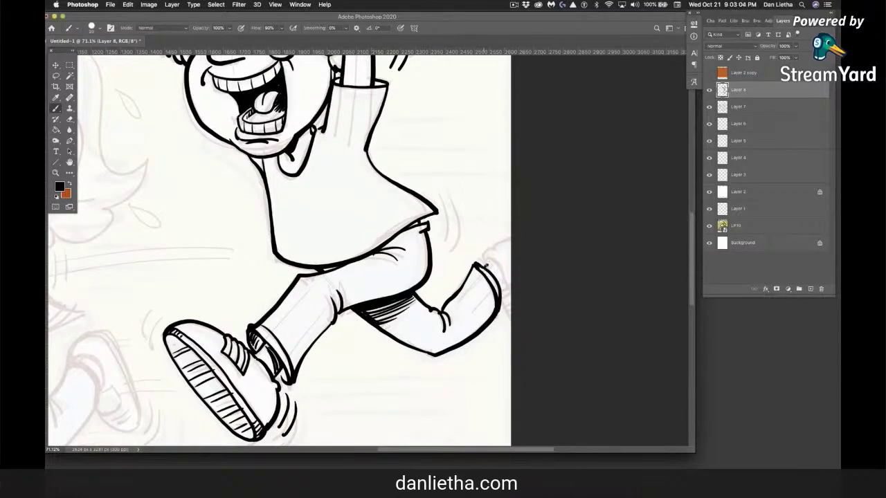
Ink the trailing ankle and shoe up to the page edge, and add motion lines behind the shirt hem and cuff.
drag(490, 263, 506, 279)
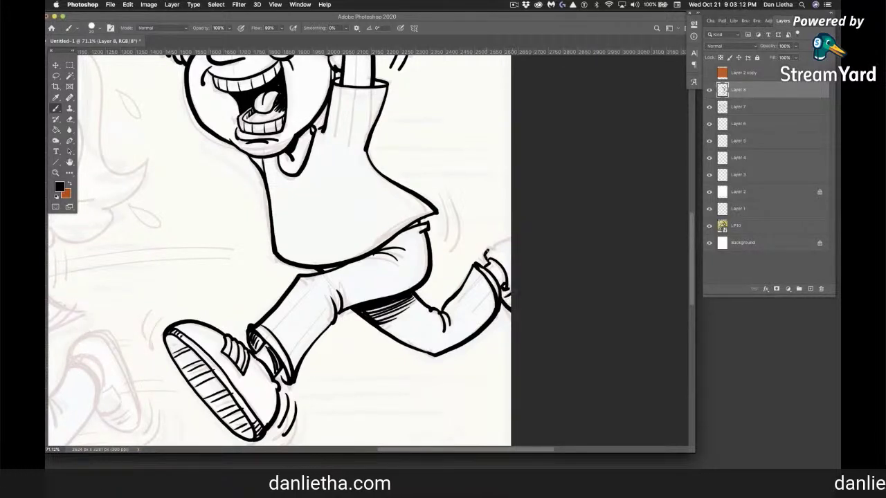
drag(492, 250, 531, 241)
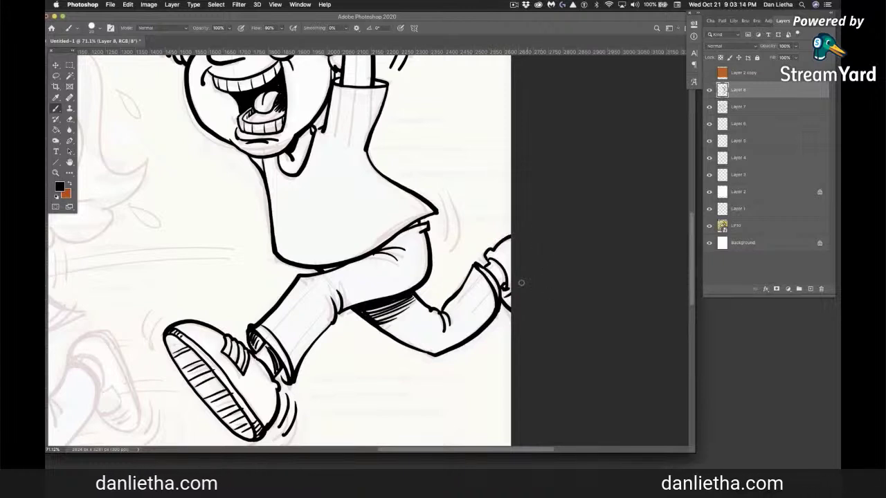
mouse_move(480, 250)
mouse_down()
mouse_move(461, 272)
mouse_move(466, 251)
mouse_up()
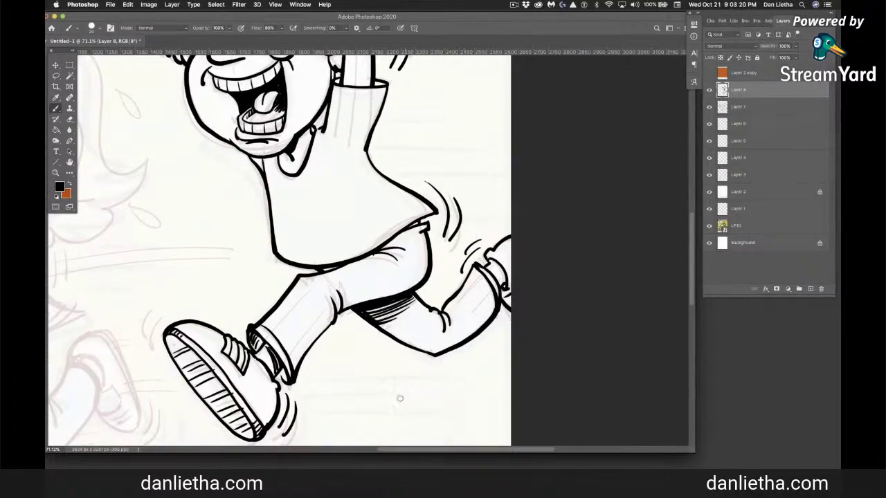
Ink the inner side of the screaming girl's mouth and the top edge of her lower teeth.
click(55, 173)
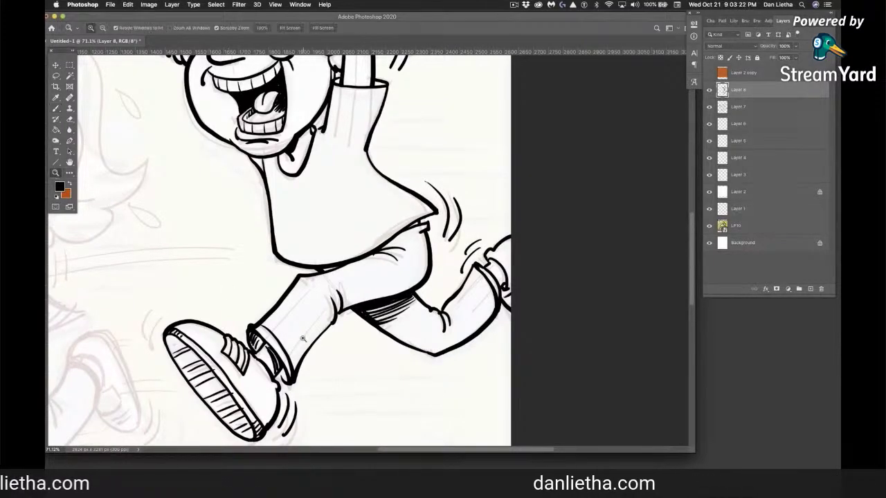
drag(300, 343, 257, 339)
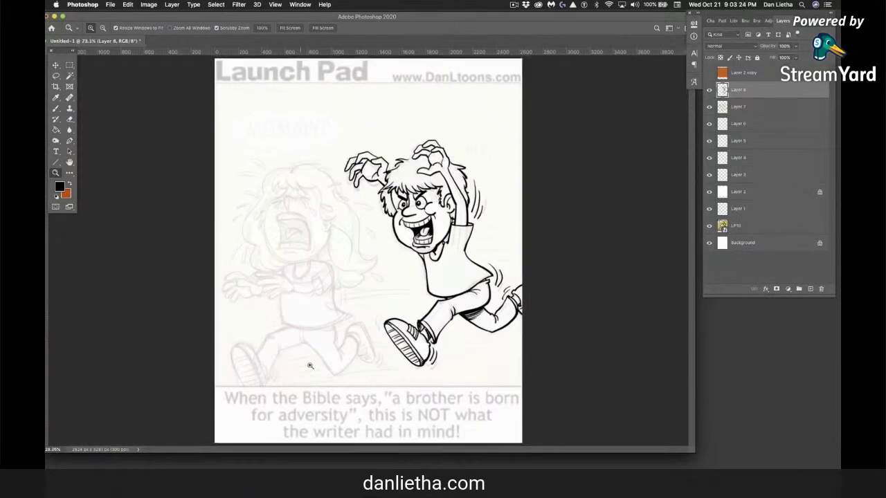
drag(364, 365, 365, 365)
mouse_move(340, 238)
mouse_down()
mouse_move(297, 249)
mouse_move(307, 255)
mouse_move(323, 335)
mouse_move(336, 339)
mouse_move(390, 293)
mouse_move(387, 256)
mouse_up()
key(b)
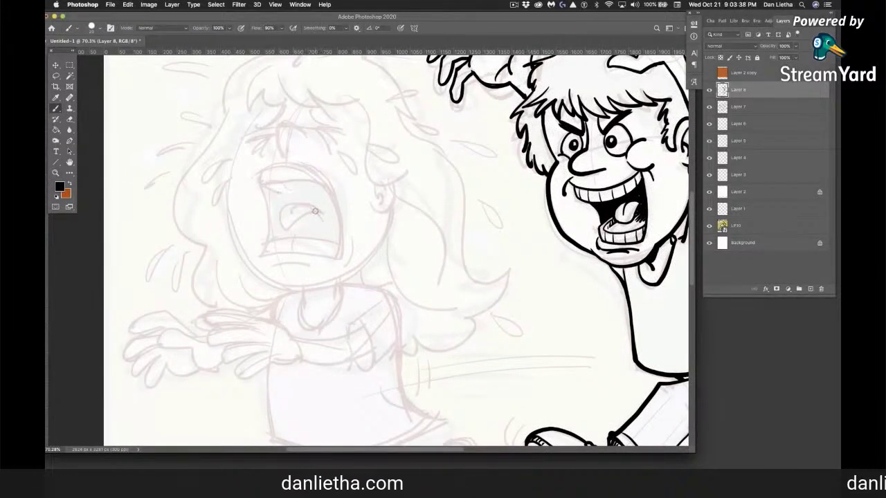
drag(263, 185, 269, 241)
drag(338, 248, 319, 238)
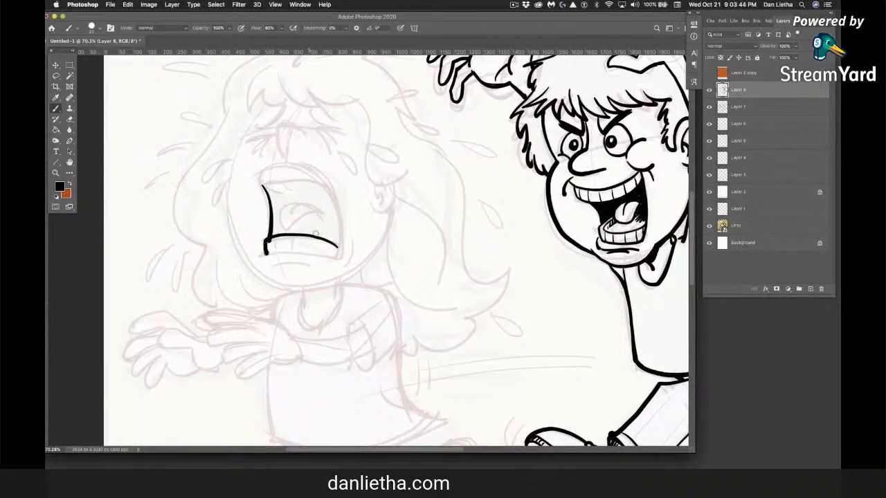
Reduce the eraser size and trim the overlapping ink at the lower corner of the girl's mouth.
key(e)
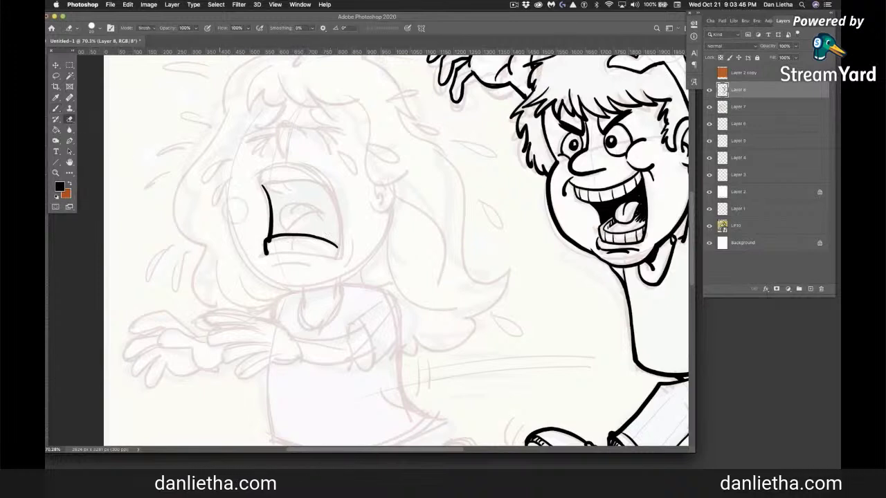
key(bracketleft)
key(bracketleft)
key(bracketleft)
key(bracketleft)
key(bracketleft)
key(bracketleft)
key(bracketleft)
key(bracketleft)
key(bracketleft)
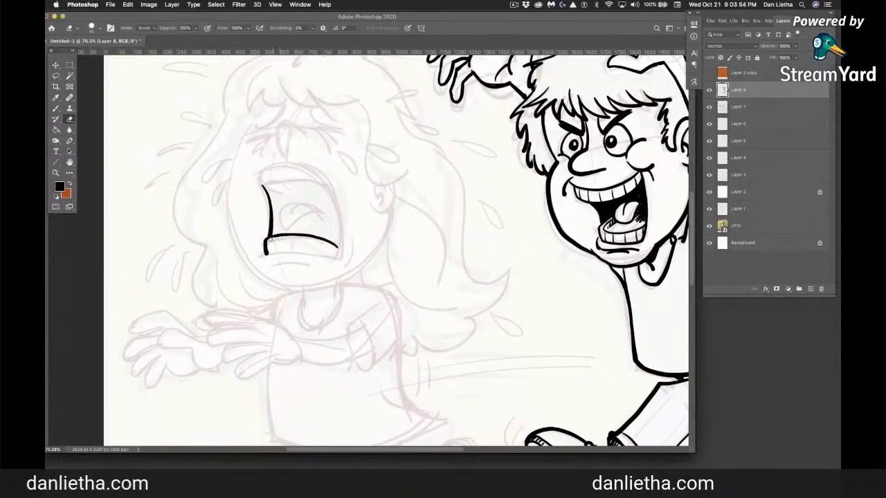
Complete the girl's mouth outline with its far side and both teeth bands, and add creases below the lower lip.
key(b)
mouse_move(321, 170)
mouse_down()
mouse_move(339, 258)
mouse_move(262, 255)
mouse_up()
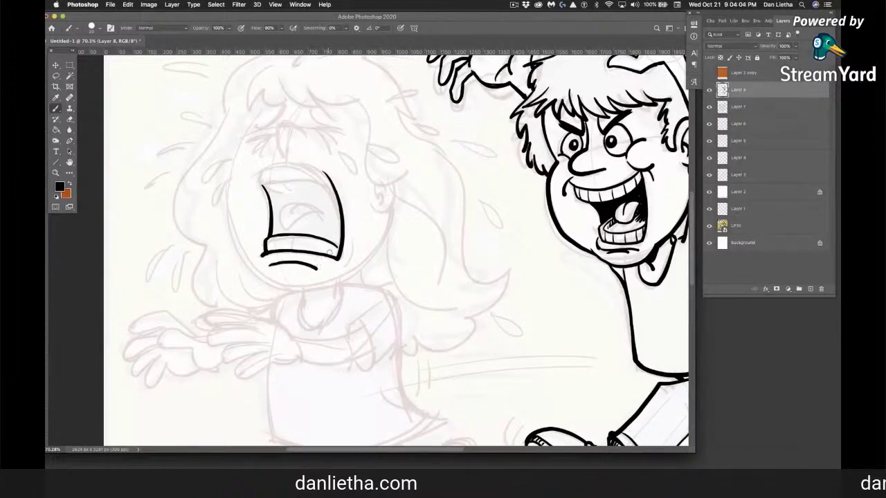
mouse_move(330, 173)
mouse_down()
mouse_move(266, 168)
mouse_move(261, 188)
mouse_move(276, 182)
mouse_up()
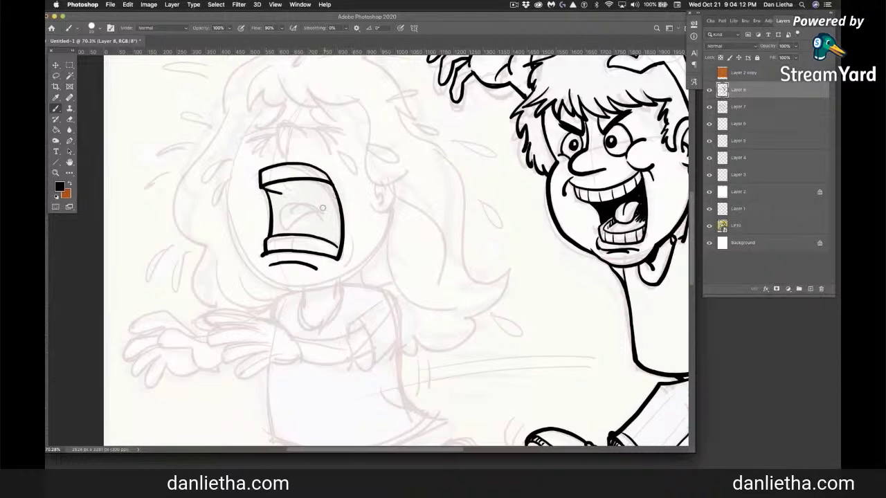
Ink the girl's tongue, fill the mouth interior solid black around it, and divide both rows of teeth.
mouse_move(327, 215)
mouse_down()
mouse_move(296, 198)
mouse_move(284, 220)
mouse_move(298, 223)
mouse_move(326, 207)
mouse_up()
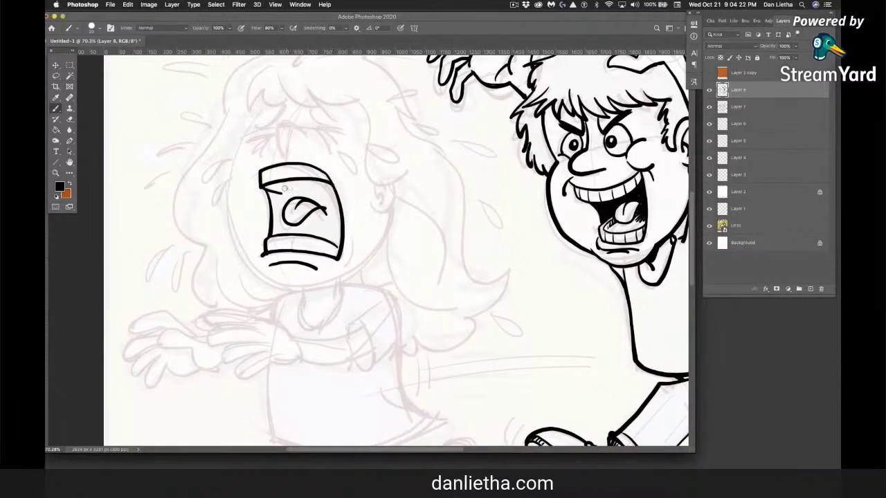
mouse_move(272, 195)
mouse_down()
mouse_move(274, 231)
mouse_move(287, 199)
mouse_move(279, 218)
mouse_move(279, 198)
mouse_up()
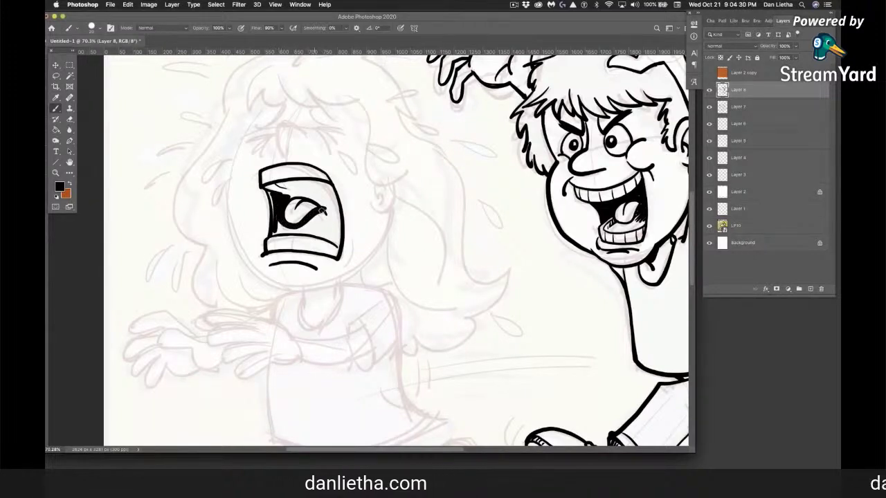
drag(327, 215, 296, 194)
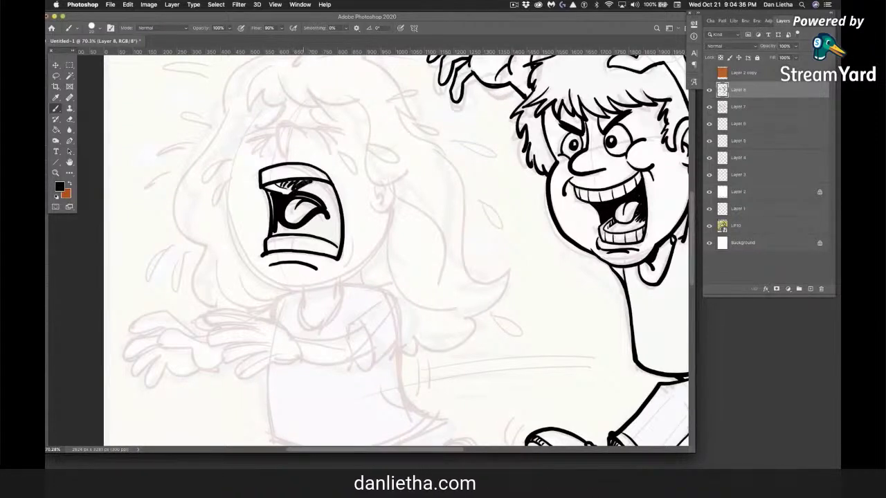
mouse_move(311, 184)
mouse_down()
mouse_move(328, 185)
mouse_move(334, 197)
mouse_move(303, 191)
mouse_up()
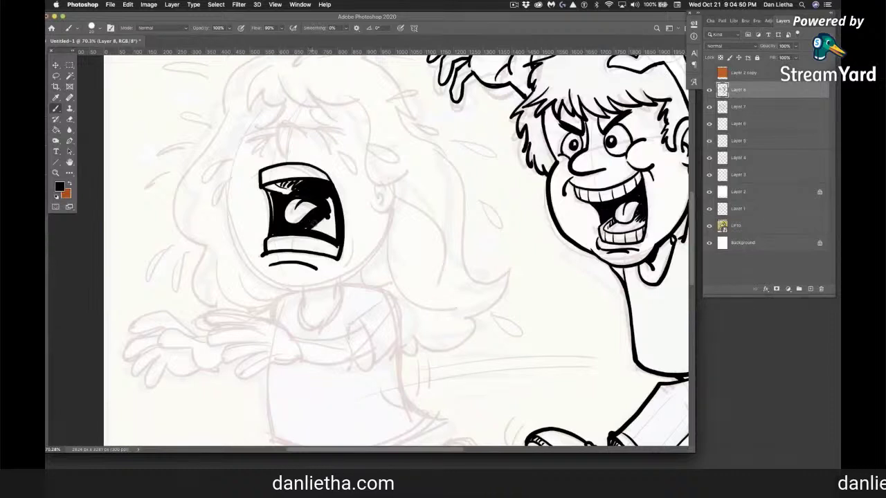
mouse_move(328, 223)
mouse_down()
mouse_move(335, 213)
mouse_move(337, 234)
mouse_move(310, 228)
mouse_up()
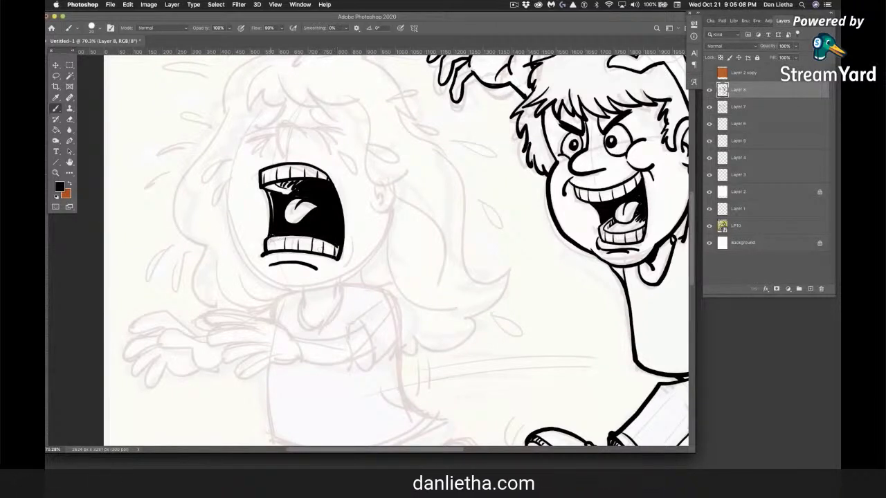
Ink a cheek crease beside the girl's mouth, her upturned nose and the squeezed-shut eyes with their wrinkles.
drag(351, 239, 348, 262)
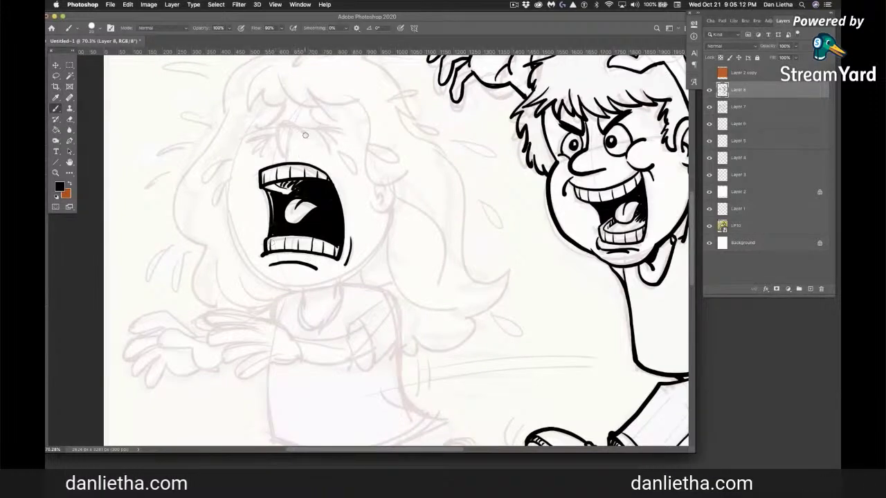
drag(305, 135, 276, 129)
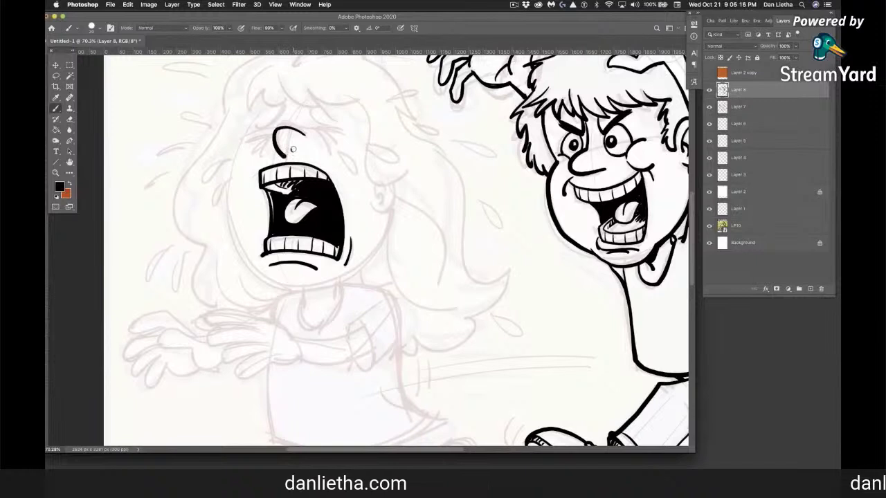
drag(344, 134, 318, 126)
drag(318, 127, 344, 133)
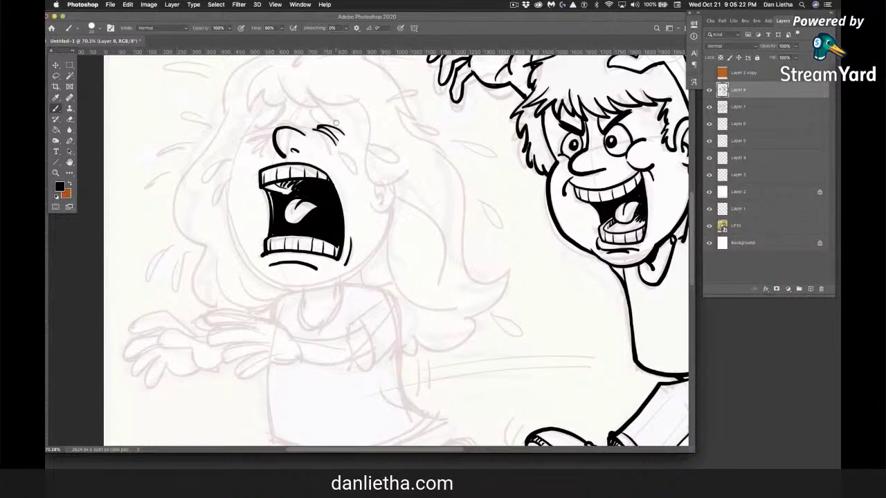
mouse_move(274, 130)
mouse_down()
mouse_move(255, 130)
mouse_move(255, 143)
mouse_up()
drag(271, 136, 259, 150)
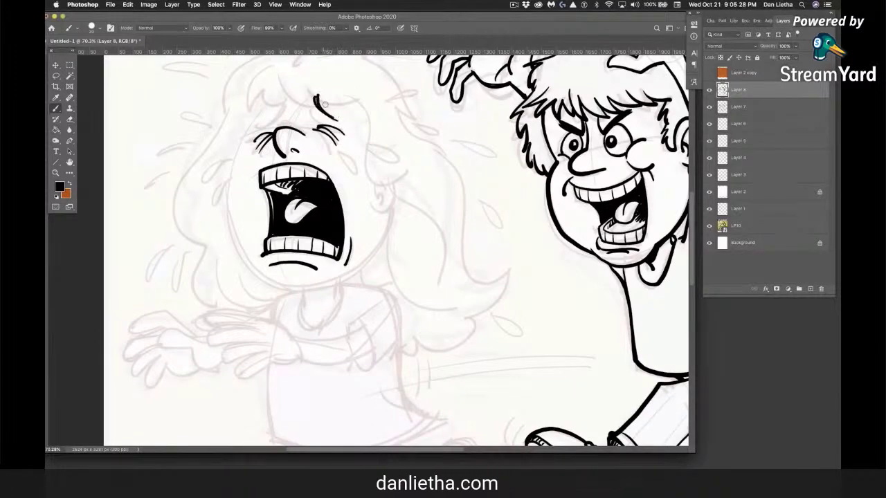
Ink the girl's slanted worried eyebrows and the teardrops flying off both sides of her face.
drag(286, 110, 258, 127)
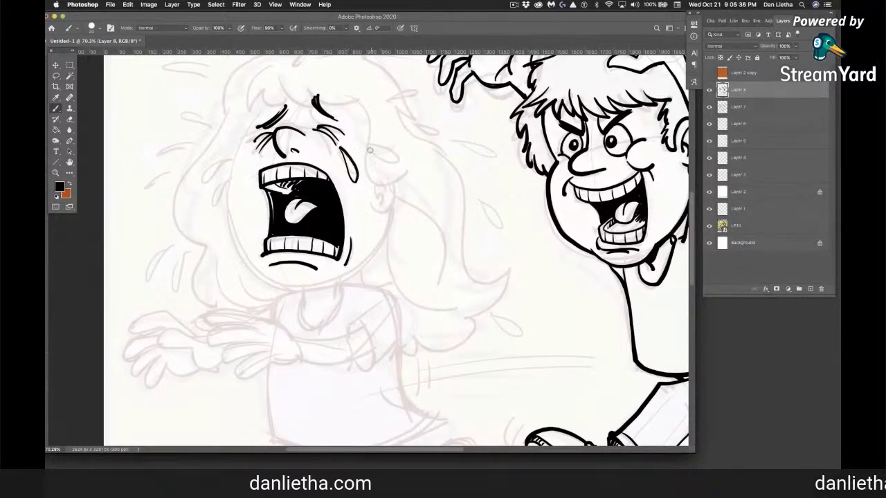
drag(364, 146, 391, 163)
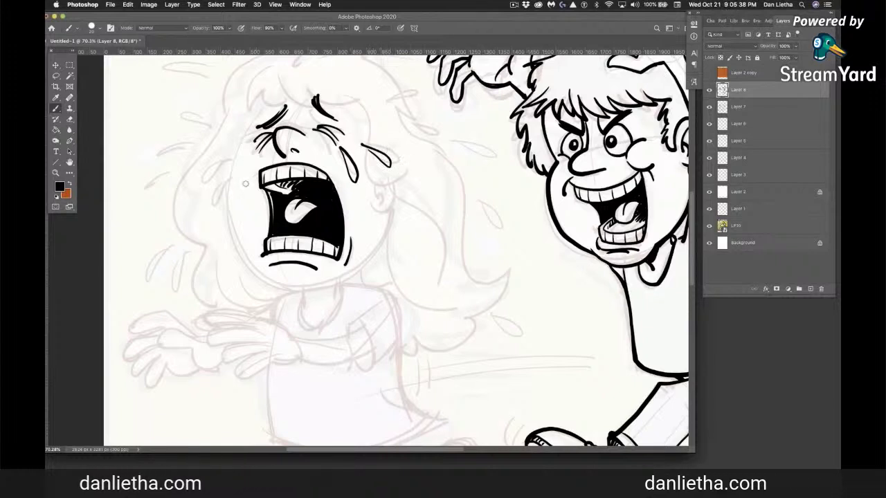
drag(206, 172, 228, 157)
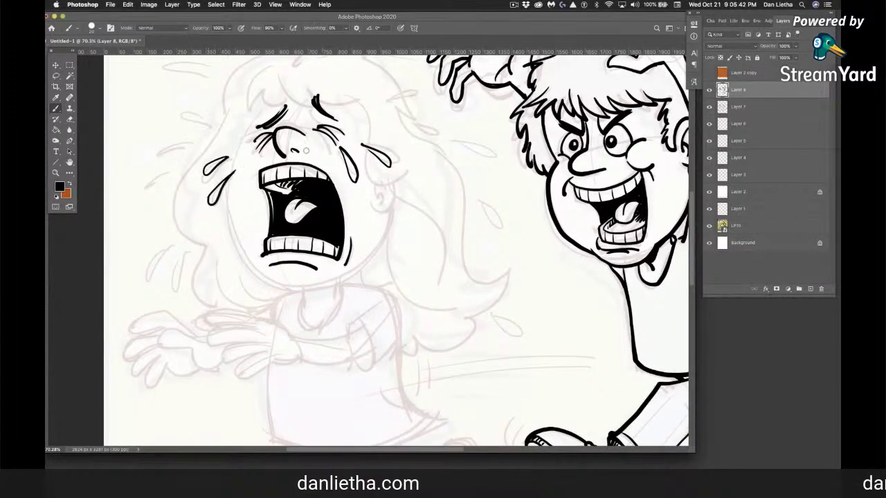
Ink the girl's forehead hairline, the rounded outline of her cheeks and chin, and her ear.
mouse_move(264, 102)
mouse_down()
mouse_move(226, 144)
mouse_move(216, 177)
mouse_move(242, 246)
mouse_up()
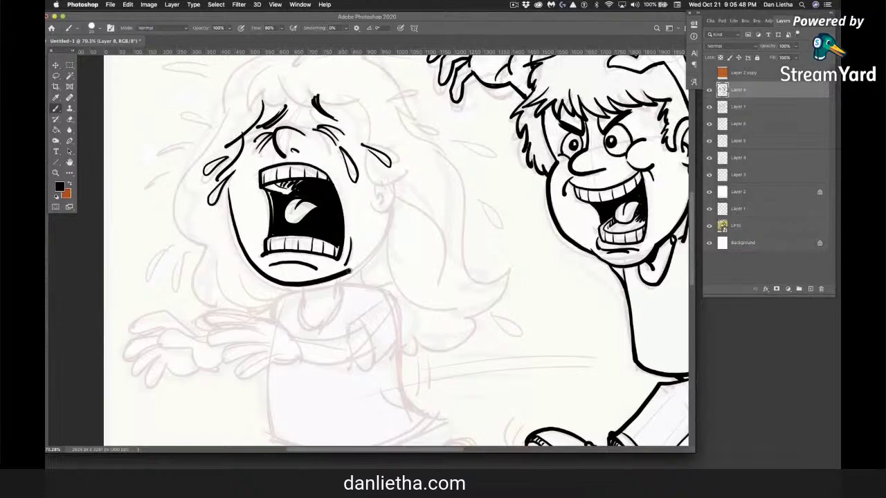
key(super+z)
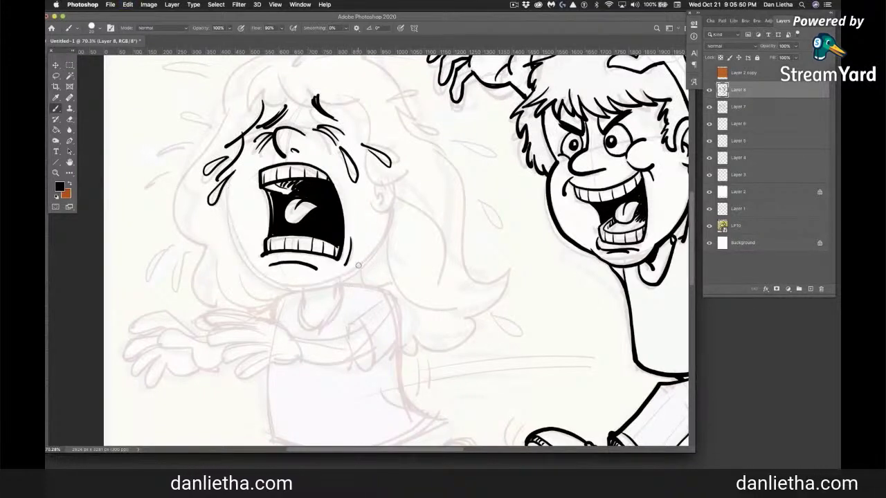
mouse_move(233, 173)
mouse_down()
mouse_move(233, 221)
mouse_move(249, 266)
mouse_move(286, 287)
mouse_up()
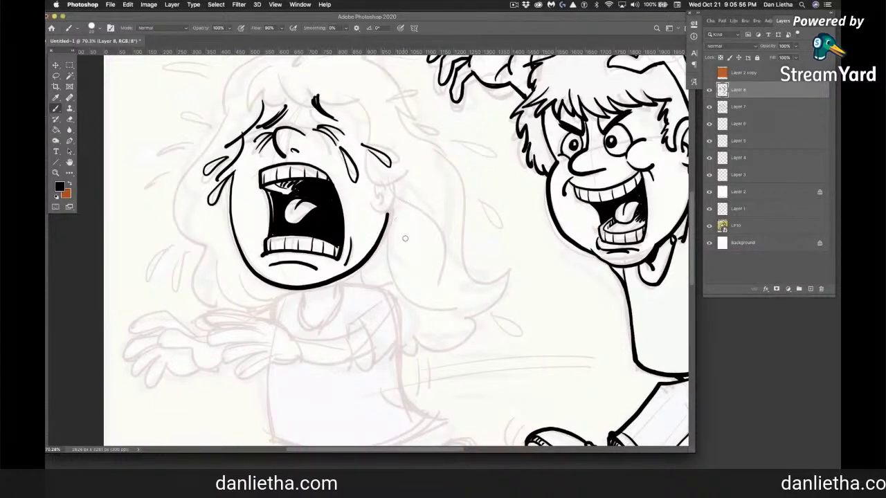
drag(371, 202, 387, 206)
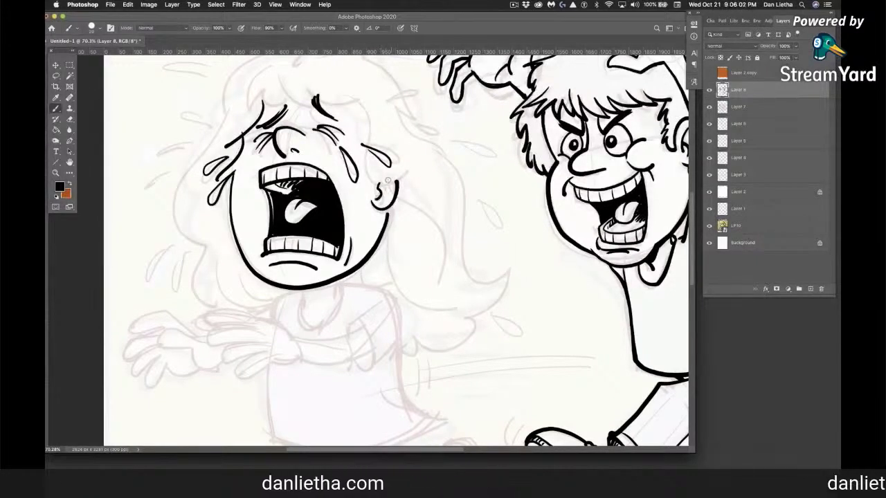
Ink the girl's long wavy hair behind her ear, including the inner strands, flicked-out tips and outer contour.
mouse_move(353, 100)
mouse_down()
mouse_move(369, 142)
mouse_move(415, 162)
mouse_up()
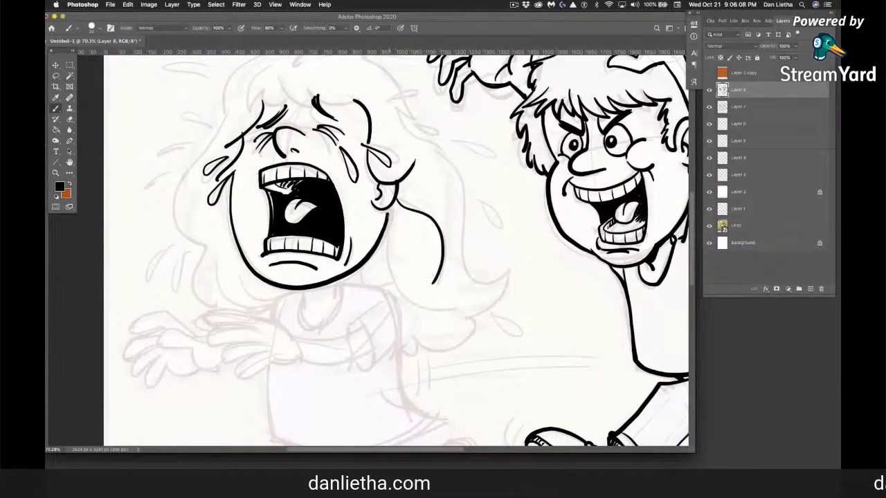
drag(386, 260, 465, 302)
drag(362, 265, 371, 286)
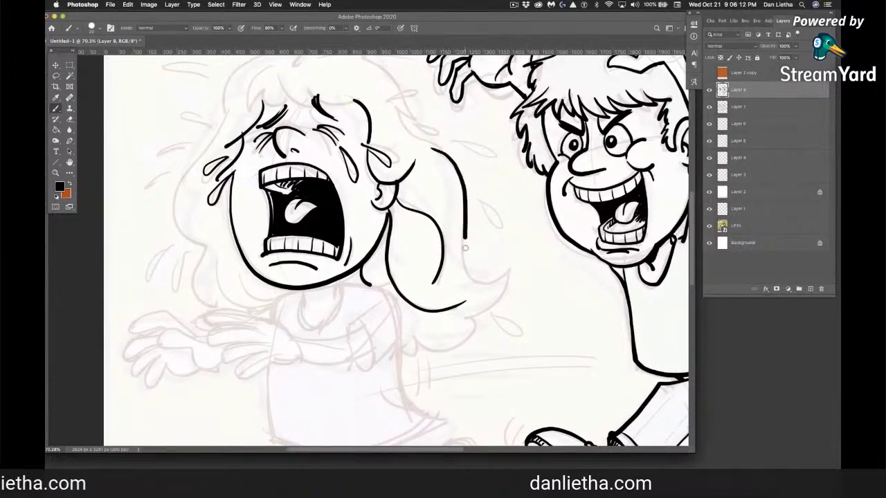
drag(431, 148, 515, 262)
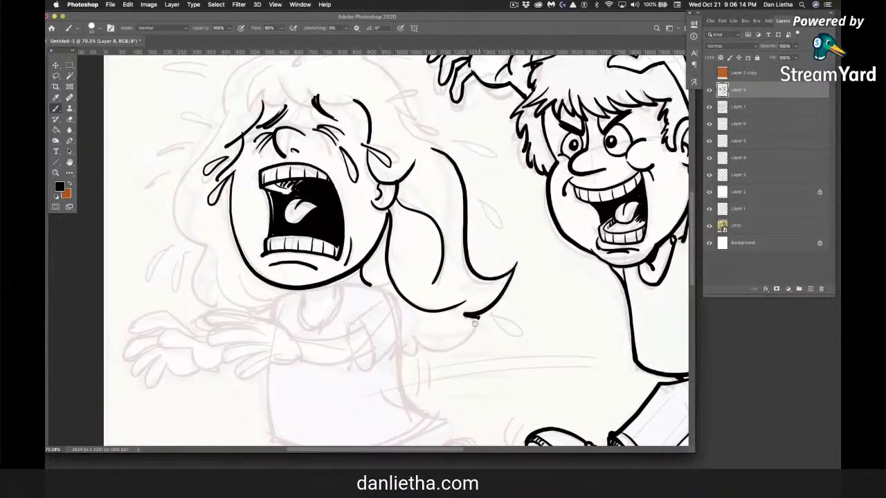
drag(417, 349, 403, 348)
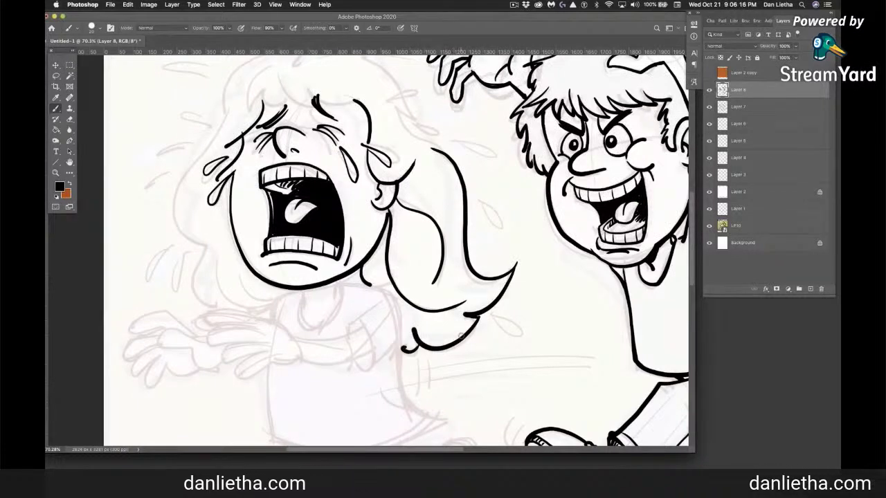
drag(441, 149, 397, 107)
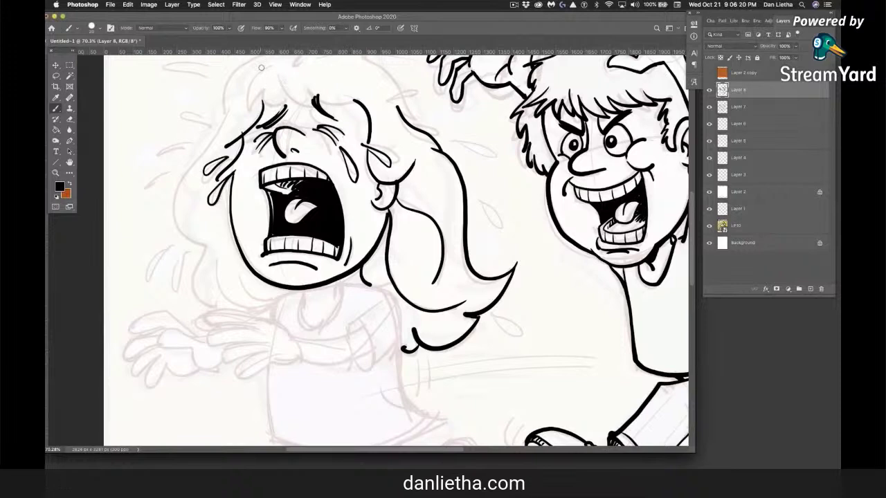
Ink the girl's jagged bangs, the hair falling in front of her face, the rounded crown and a drop beside it.
mouse_move(287, 78)
mouse_down()
mouse_move(309, 85)
mouse_move(332, 102)
mouse_move(349, 99)
mouse_move(344, 84)
mouse_move(376, 96)
mouse_up()
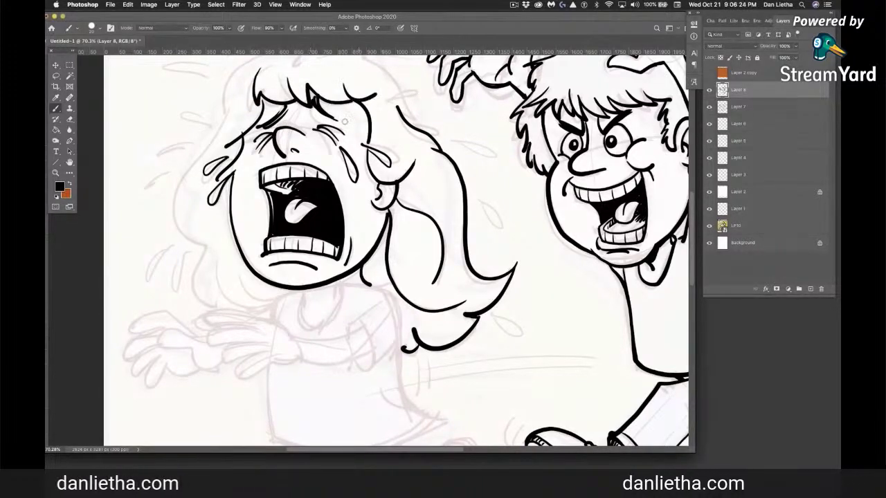
drag(252, 60, 227, 99)
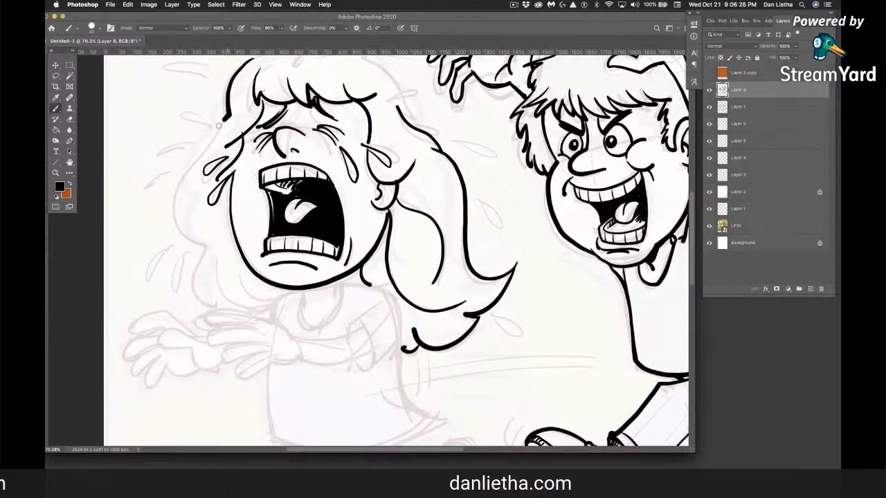
mouse_move(192, 278)
mouse_down()
mouse_move(219, 304)
mouse_move(234, 298)
mouse_move(225, 277)
mouse_move(248, 306)
mouse_move(271, 303)
mouse_up()
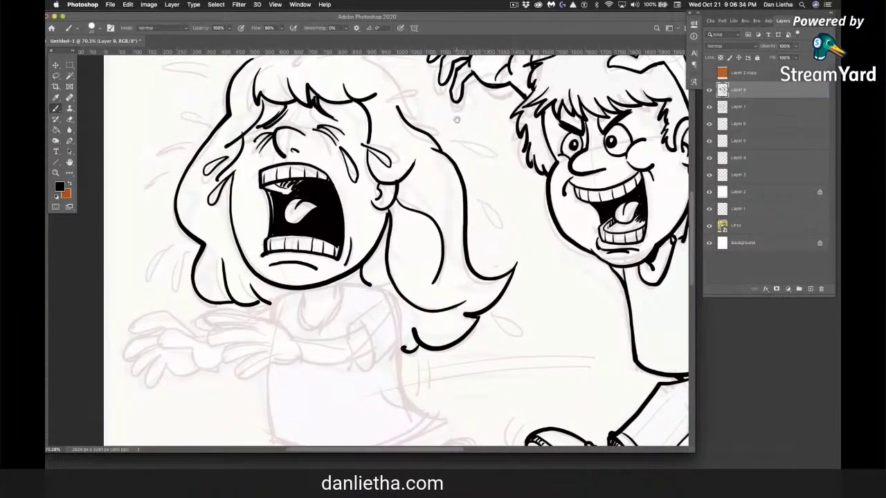
drag(457, 122, 454, 191)
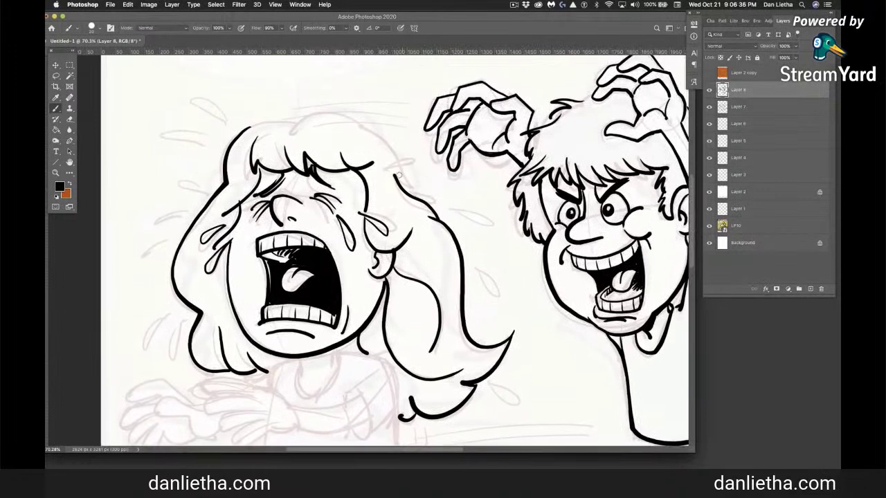
drag(389, 160, 424, 177)
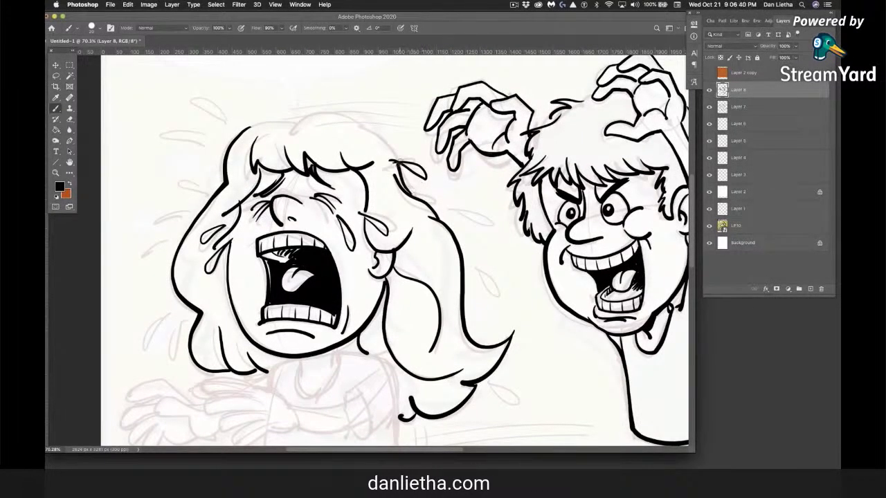
mouse_move(376, 129)
mouse_down()
mouse_move(259, 121)
mouse_move(224, 182)
mouse_up()
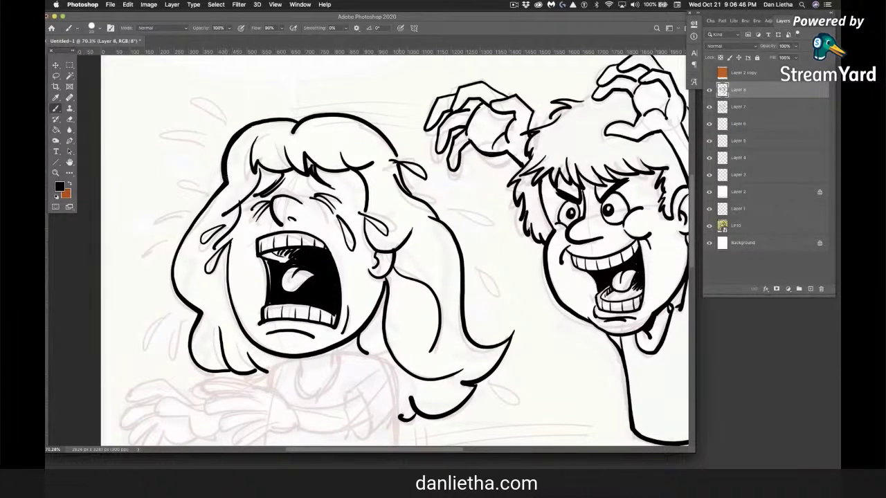
Ink the remaining teardrops flying off both sides of the girl's hair.
drag(412, 342, 413, 314)
mouse_move(225, 89)
mouse_down()
mouse_move(201, 82)
mouse_move(229, 96)
mouse_up()
drag(213, 125, 178, 129)
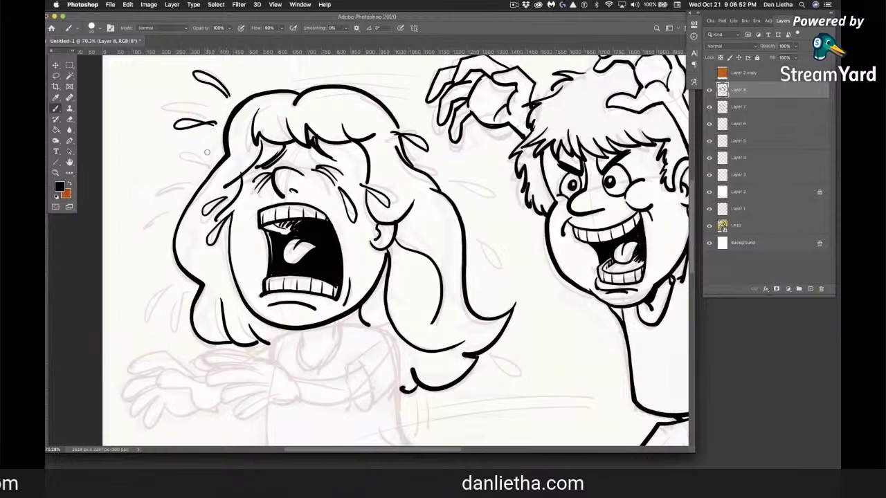
mouse_move(182, 196)
mouse_down()
mouse_move(150, 214)
mouse_move(174, 206)
mouse_up()
drag(172, 280, 144, 314)
mouse_move(144, 313)
mouse_down()
mouse_move(168, 282)
mouse_move(178, 323)
mouse_move(182, 299)
mouse_up()
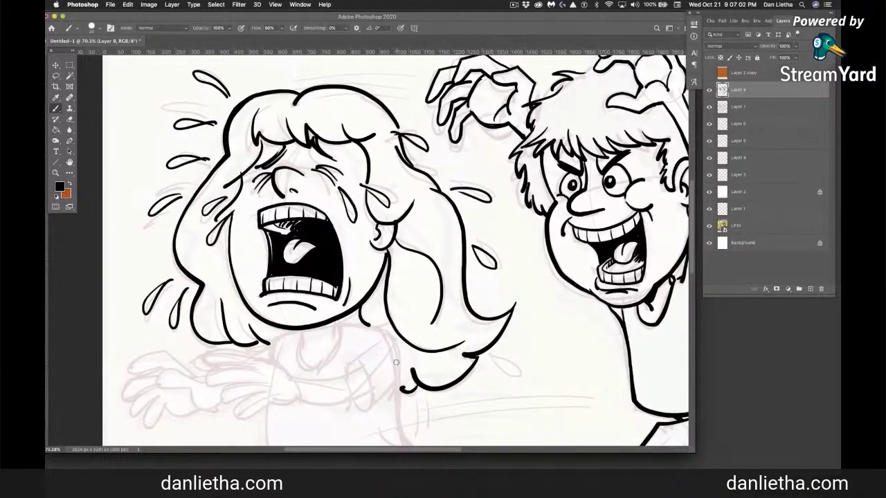
Ink the girl's neckline, shoulders, hatched sleeve opening, the back edge of her shirt and her outstretched forearm.
scroll(385, 300, down, 3)
scroll(385, 300, down, 5)
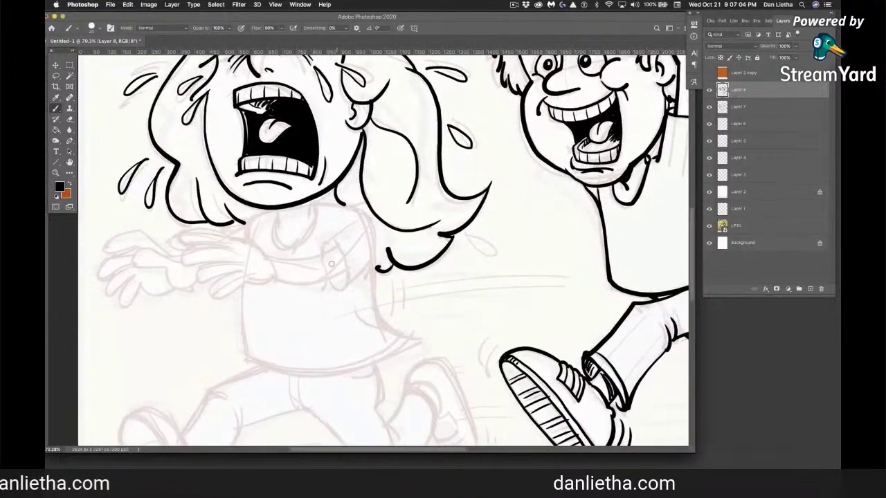
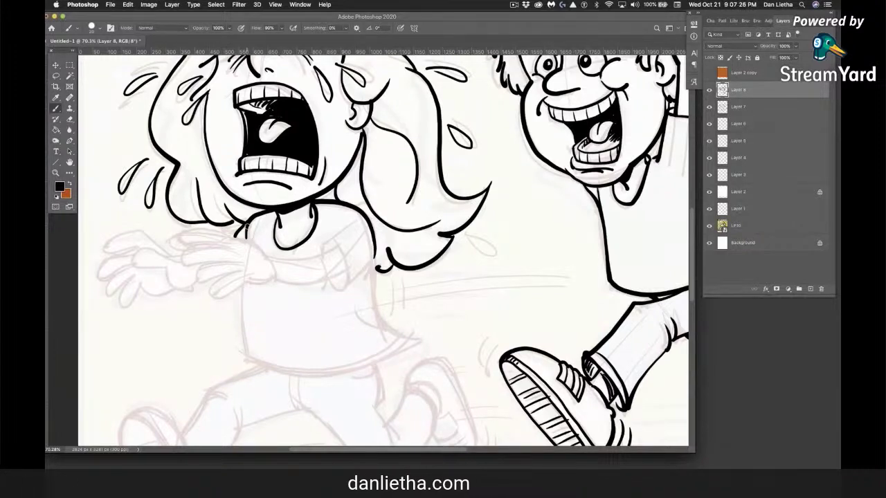
mouse_move(348, 222)
mouse_down()
mouse_move(319, 255)
mouse_move(346, 286)
mouse_up()
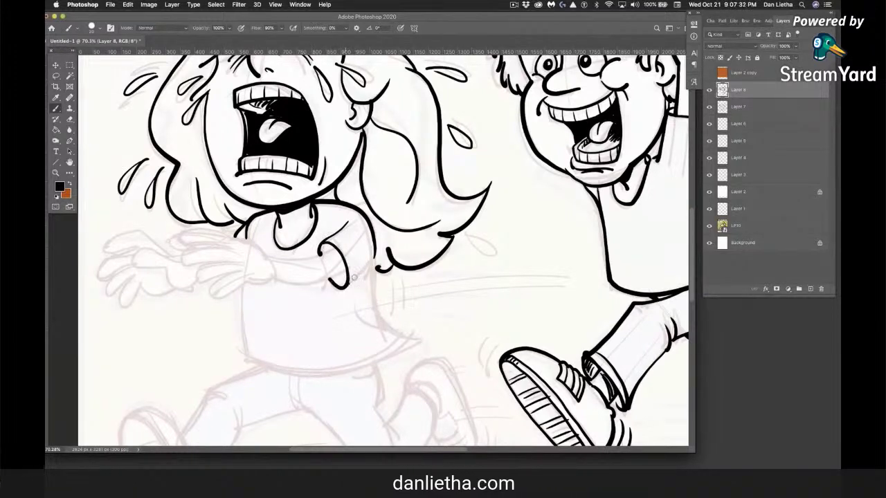
mouse_move(374, 247)
mouse_down()
mouse_move(367, 268)
mouse_move(378, 307)
mouse_move(408, 337)
mouse_up()
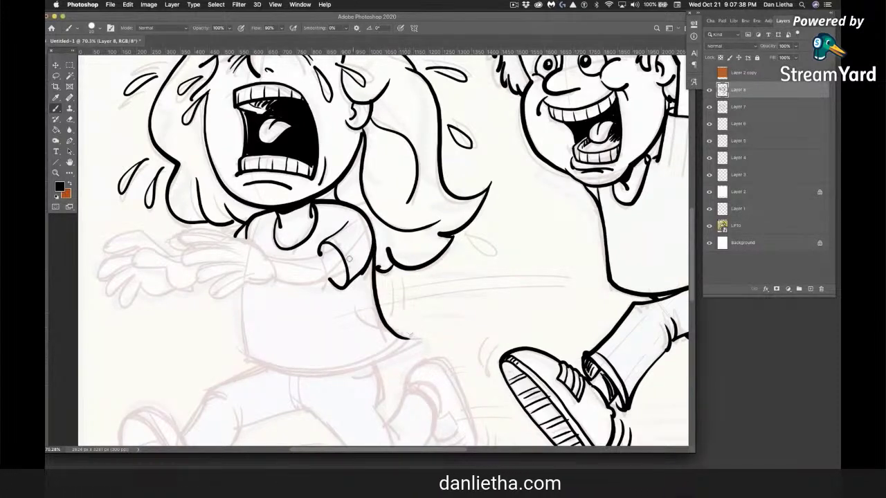
mouse_move(268, 255)
mouse_down()
mouse_move(285, 257)
mouse_move(291, 283)
mouse_move(345, 284)
mouse_up()
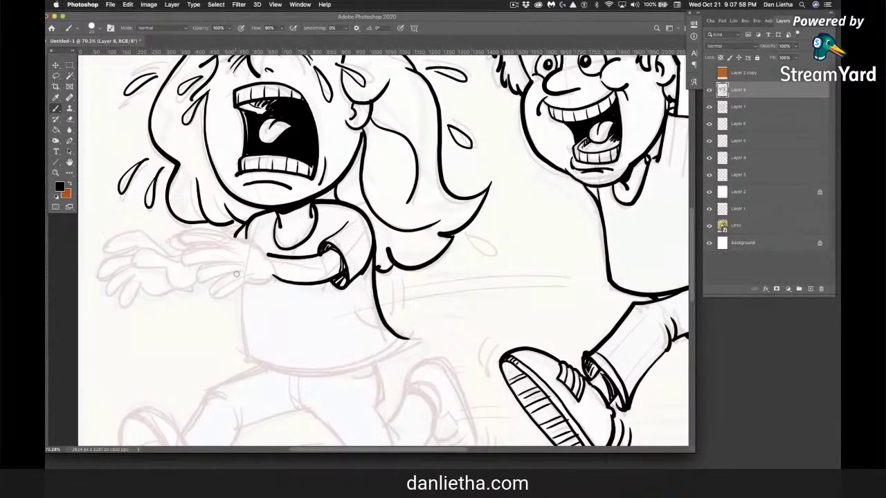
Ink the girl's nearer hand with its thumb and spread fingers, redoing the thumb stroke.
drag(239, 283, 275, 280)
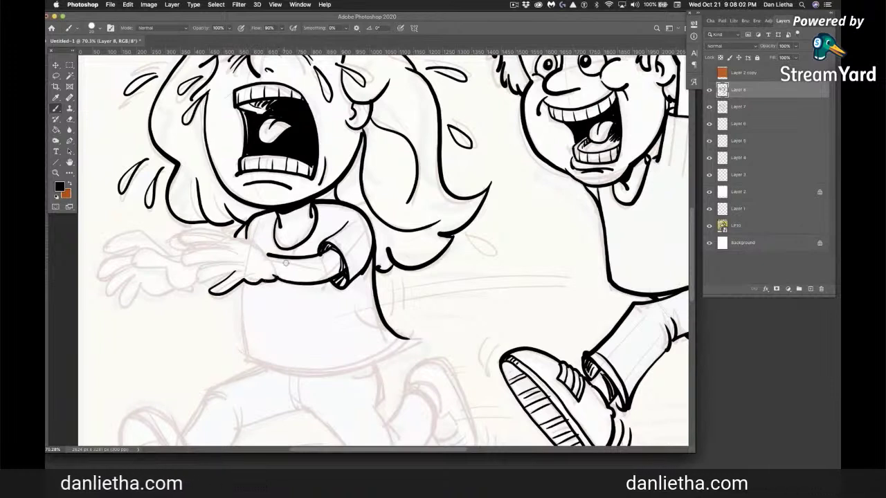
key(super+z)
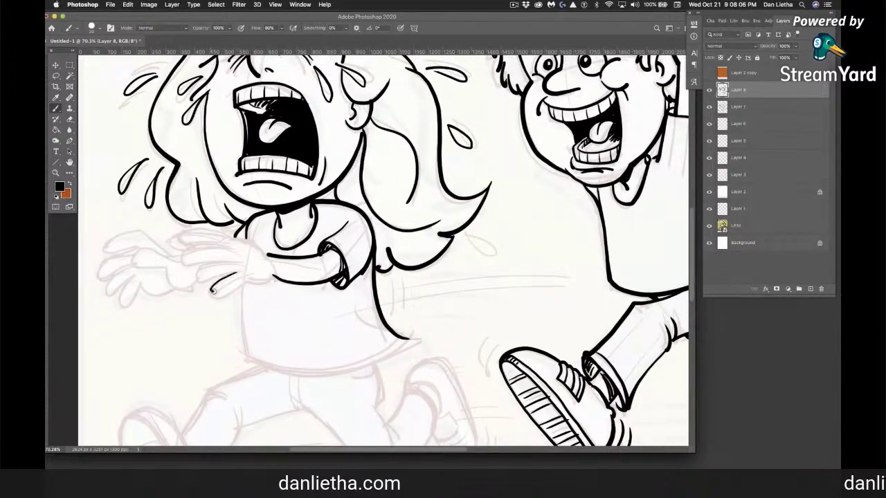
drag(213, 291, 274, 277)
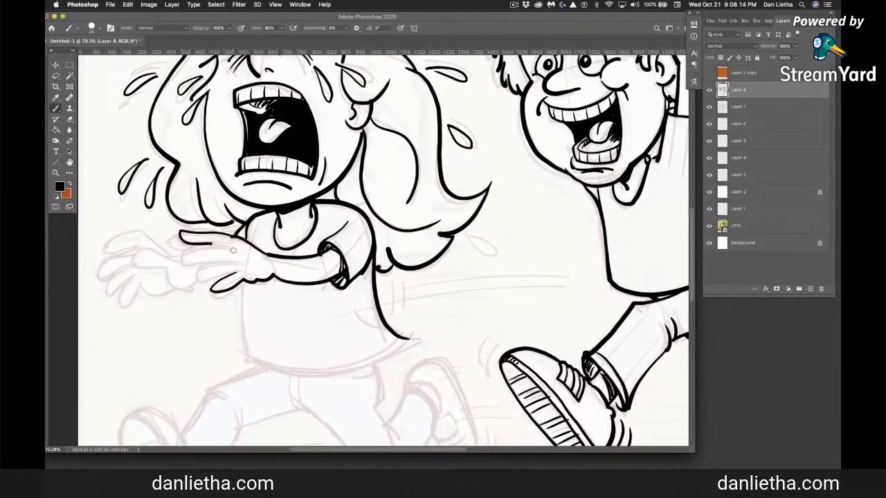
mouse_move(230, 243)
mouse_down()
mouse_move(182, 251)
mouse_move(223, 258)
mouse_up()
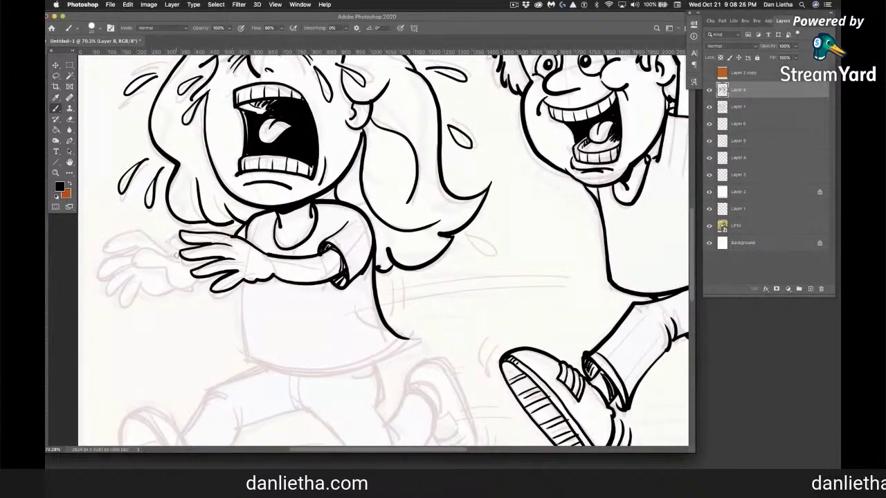
Ink the girl's far hand reaching forward, with its thumb, spread fingers, palm and wrist.
mouse_move(141, 247)
mouse_down()
mouse_move(163, 264)
mouse_move(180, 280)
mouse_up()
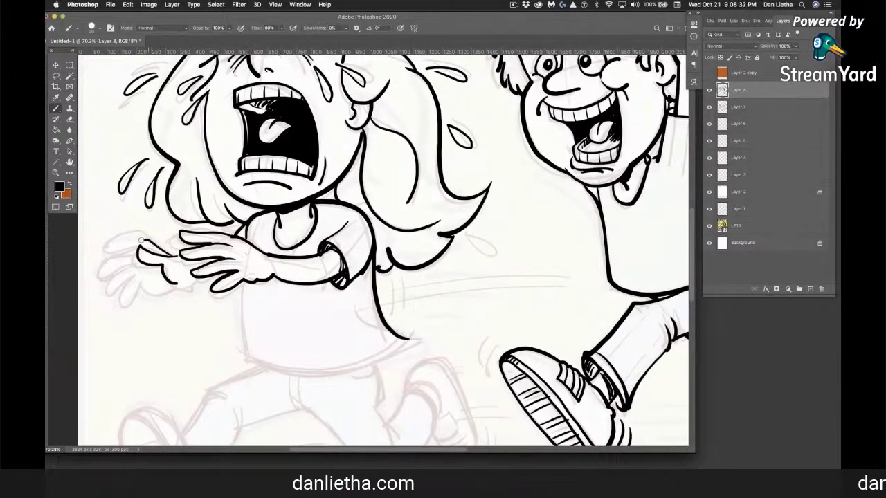
mouse_move(104, 244)
mouse_down()
mouse_move(137, 251)
mouse_move(97, 270)
mouse_move(132, 262)
mouse_up()
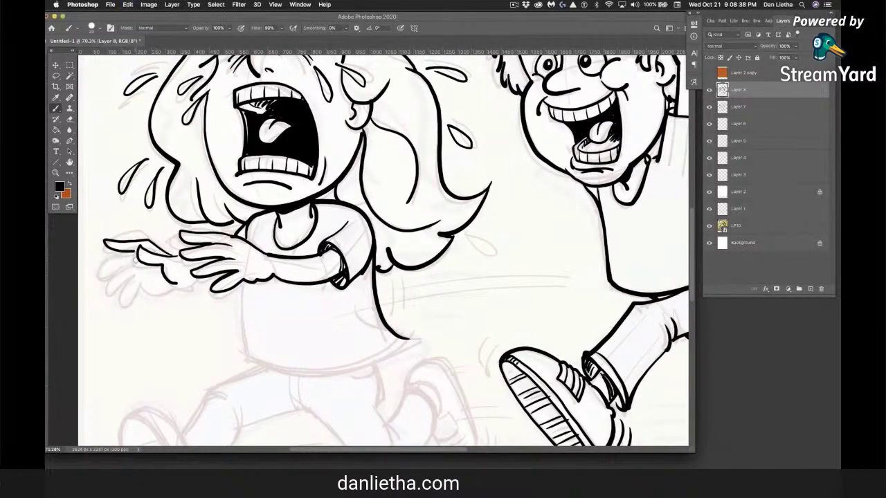
mouse_move(96, 259)
mouse_down()
mouse_move(140, 267)
mouse_move(117, 285)
mouse_up()
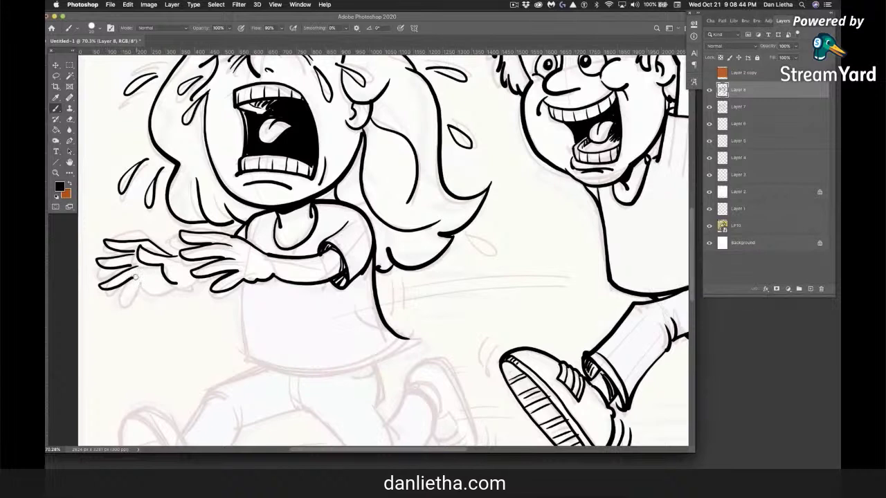
drag(143, 285, 176, 281)
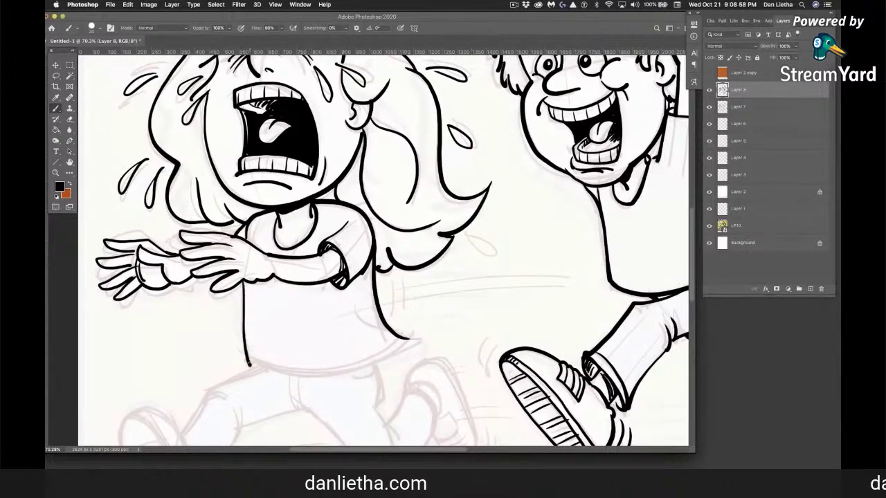
Ink the front edge and curved hem of the girl's shirt, undoing the first version and redrawing it.
drag(249, 364, 412, 341)
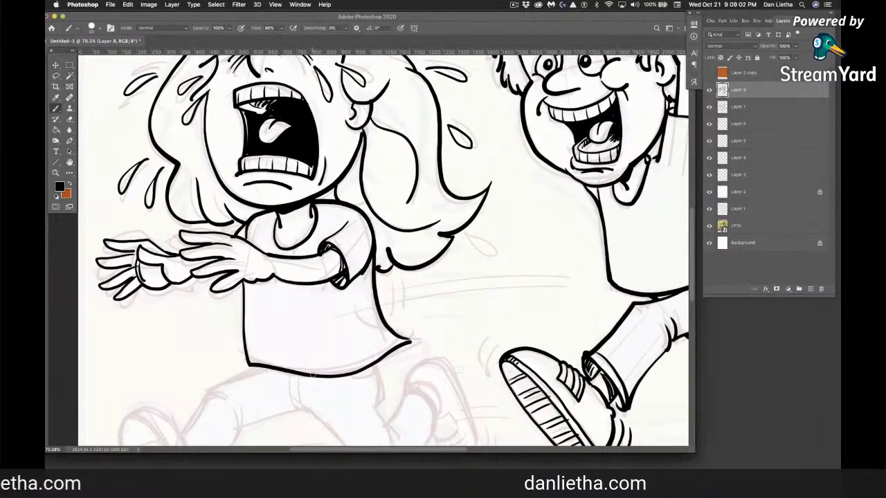
key(super+z)
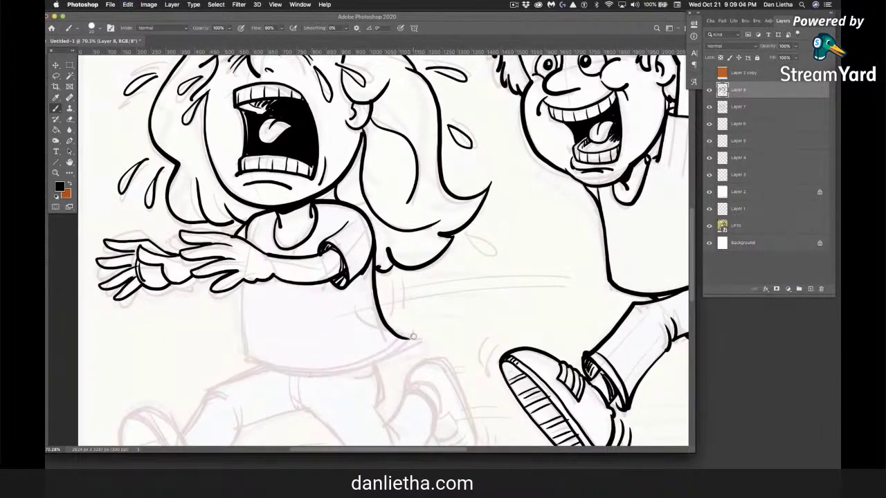
drag(304, 373, 242, 291)
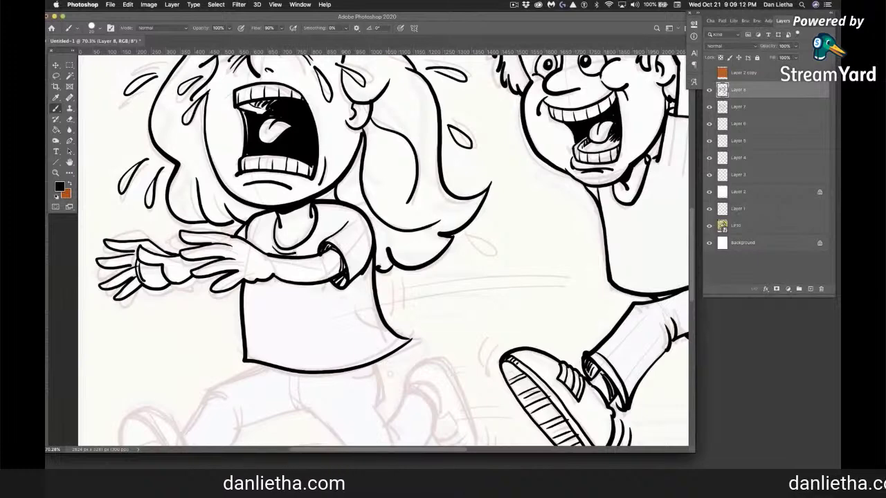
Ink the girl's trailing leg with its bent knee, creases behind the knee and rounded pant cuff.
scroll(385, 351, down, 2)
scroll(386, 351, down, 10)
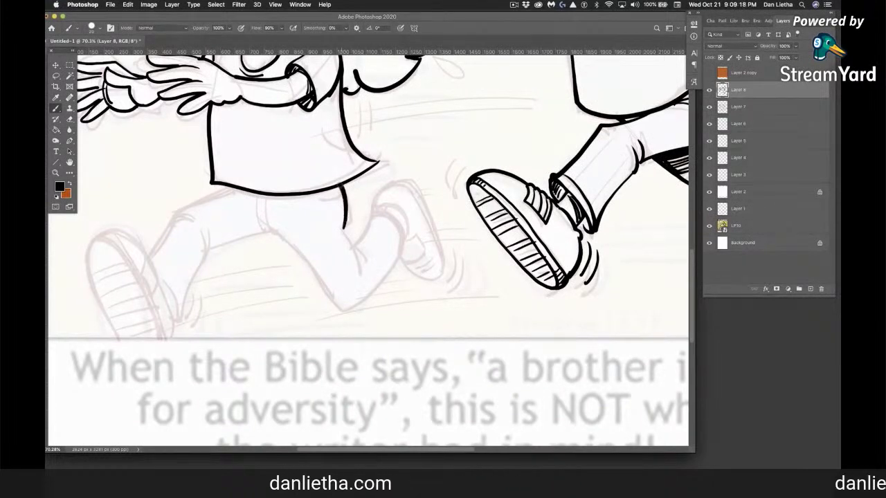
mouse_move(345, 228)
mouse_down()
mouse_move(361, 276)
mouse_move(364, 262)
mouse_up()
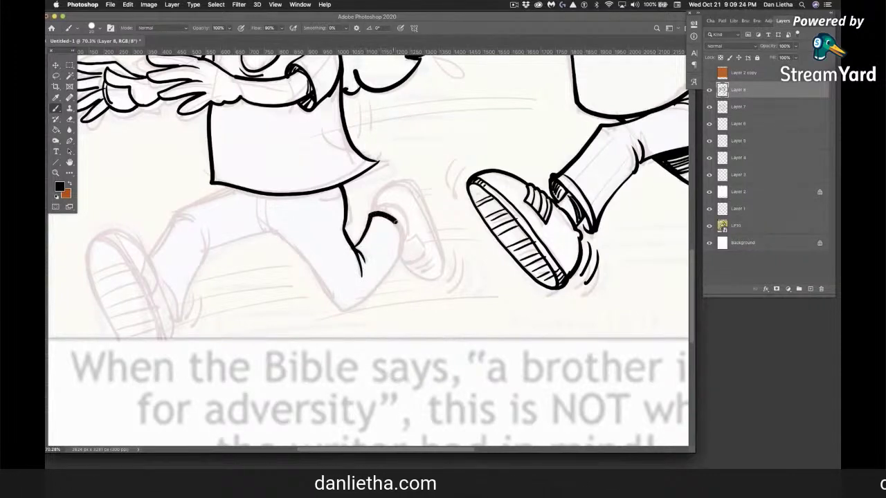
drag(402, 233, 403, 255)
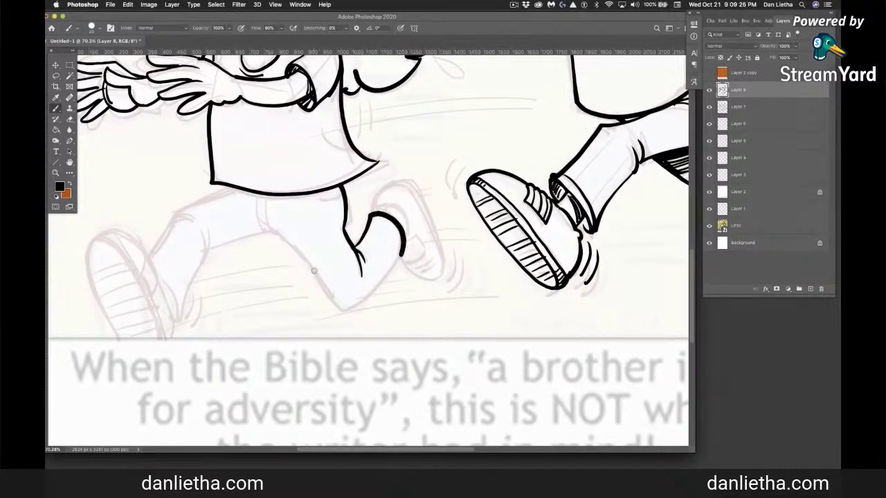
drag(319, 278, 398, 259)
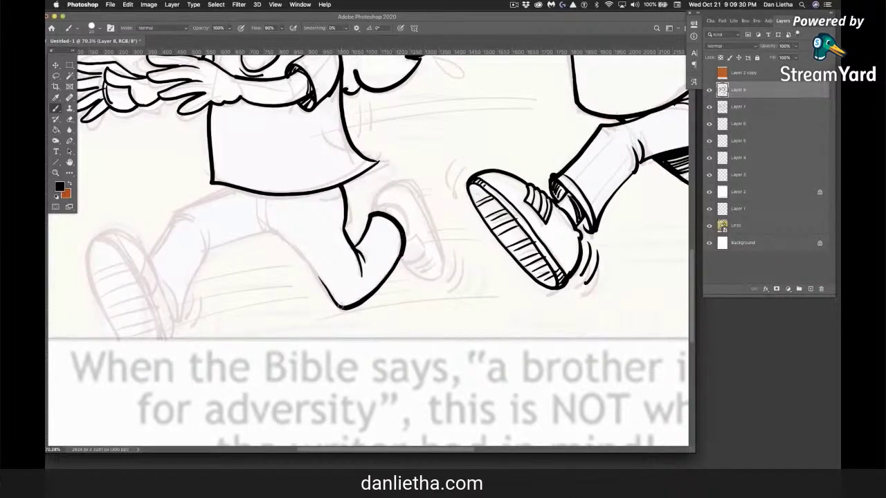
Ink the girl's leading leg with its centre seam, thigh underside, knee creases, pant cuff and upper edge.
drag(260, 232, 302, 256)
mouse_move(259, 196)
mouse_down()
mouse_move(259, 229)
mouse_move(273, 231)
mouse_move(248, 235)
mouse_up()
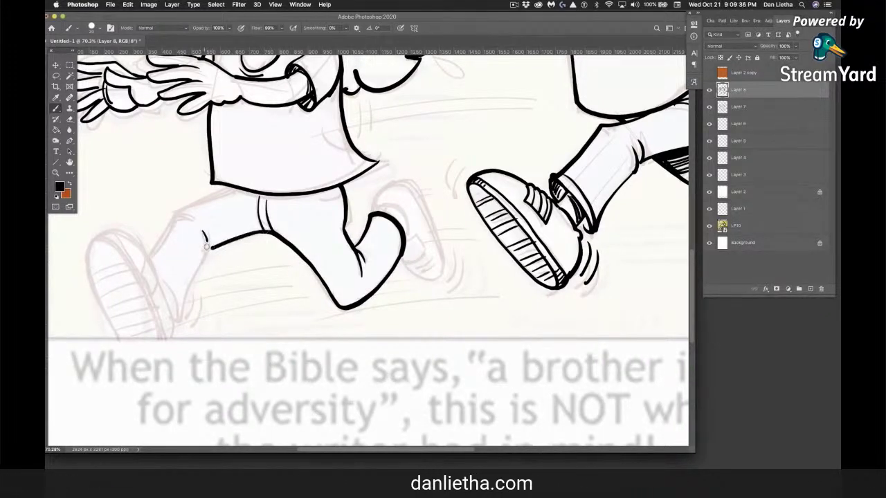
drag(205, 255, 176, 321)
drag(160, 280, 177, 320)
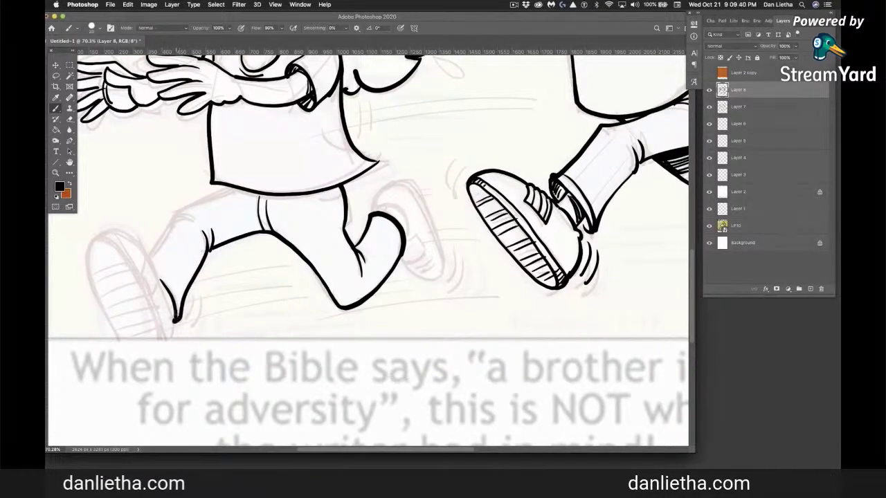
drag(151, 256, 162, 239)
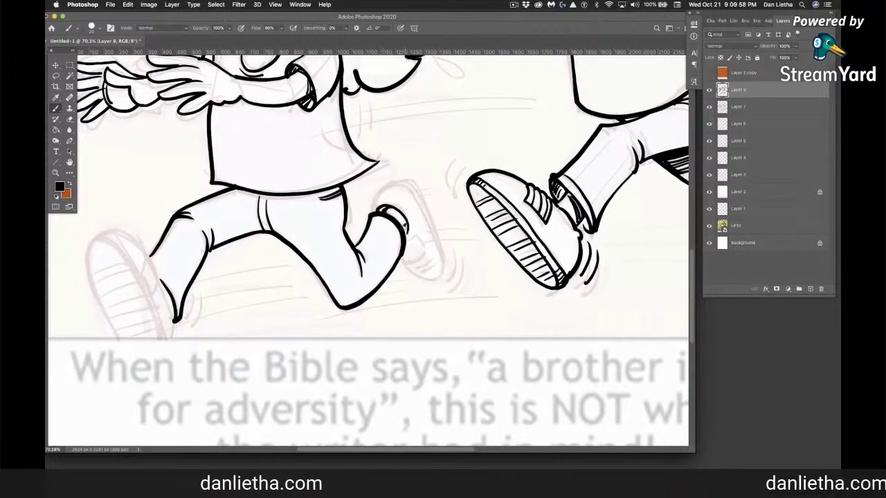
Ink the girl's trailing shoe with its sole edge and laces, and add short motion marks around the shoe and shirt hem.
drag(377, 207, 392, 187)
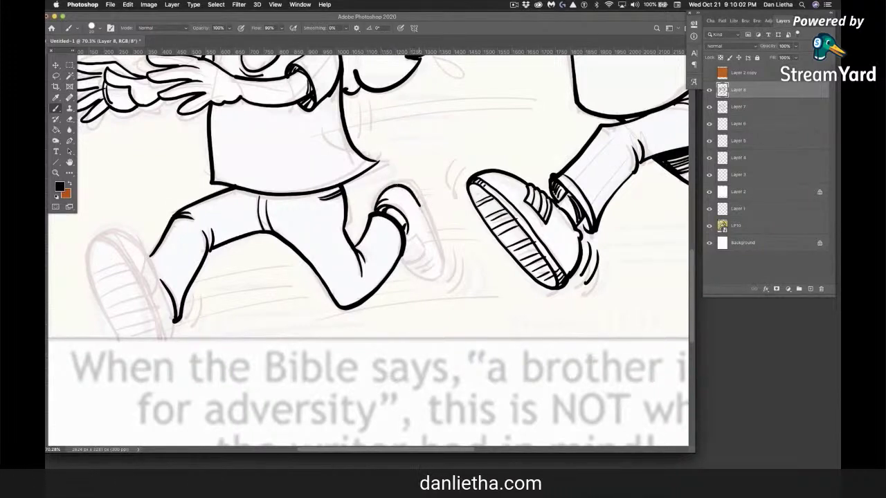
drag(410, 188, 437, 278)
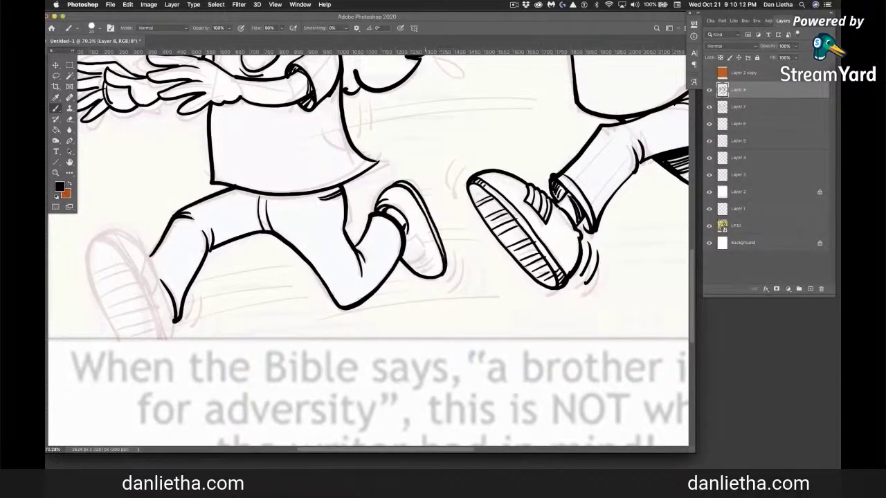
drag(413, 234, 428, 250)
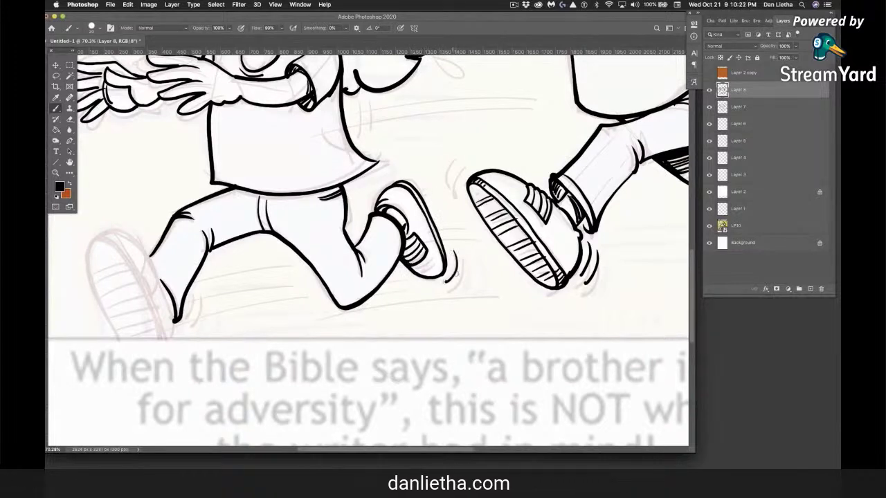
mouse_move(426, 182)
mouse_down()
mouse_move(405, 173)
mouse_move(435, 162)
mouse_move(411, 165)
mouse_up()
drag(356, 109, 387, 149)
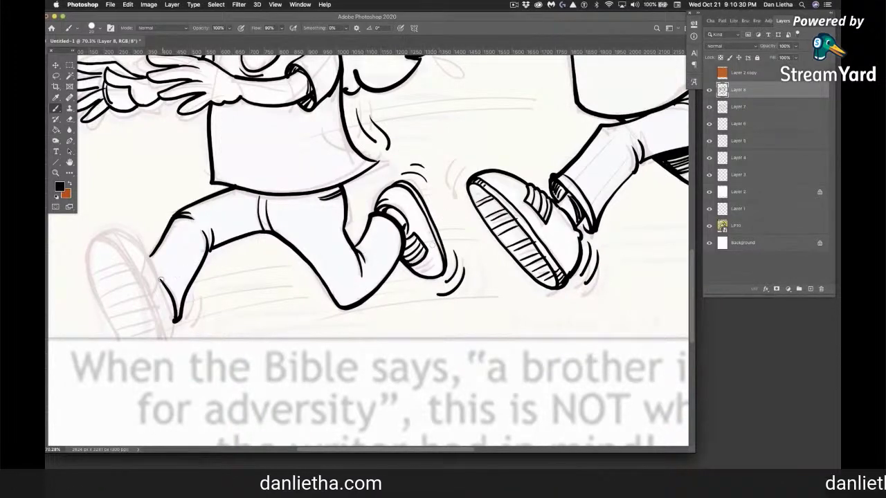
Ink the girl's leading shoe down to the panel border, with its upper, double sole edge, sole outline and tread lines.
drag(151, 267, 121, 233)
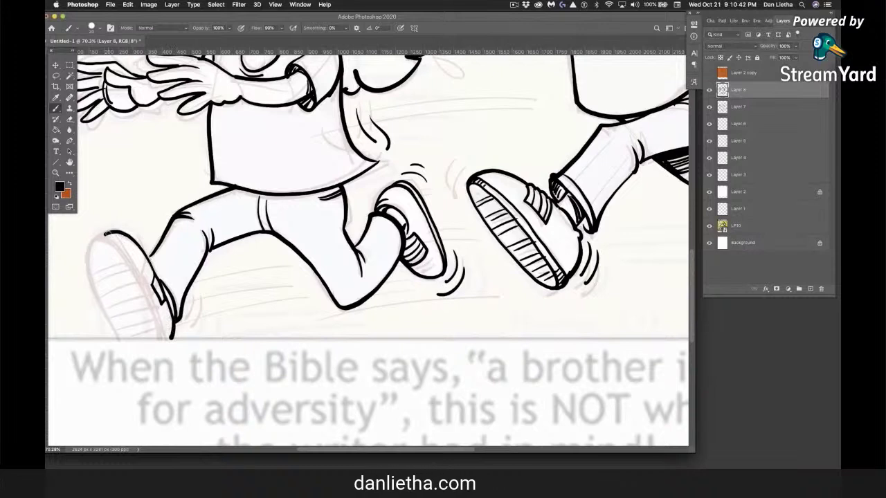
mouse_move(113, 232)
mouse_down()
mouse_move(98, 239)
mouse_move(142, 279)
mouse_move(165, 337)
mouse_up()
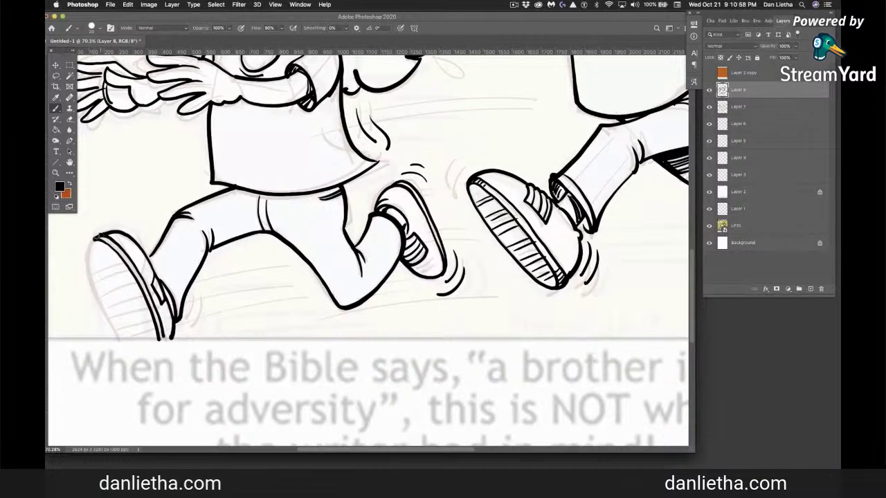
drag(97, 236, 88, 275)
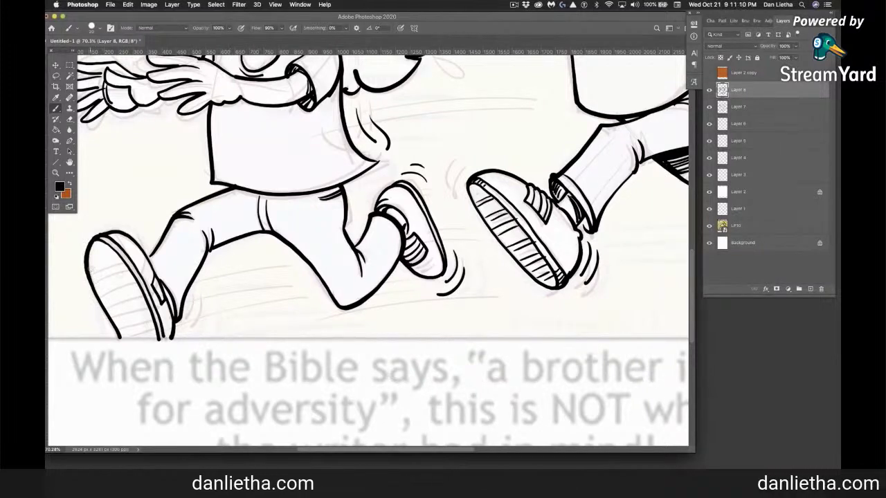
mouse_move(99, 285)
mouse_down()
mouse_move(129, 276)
mouse_move(137, 284)
mouse_up()
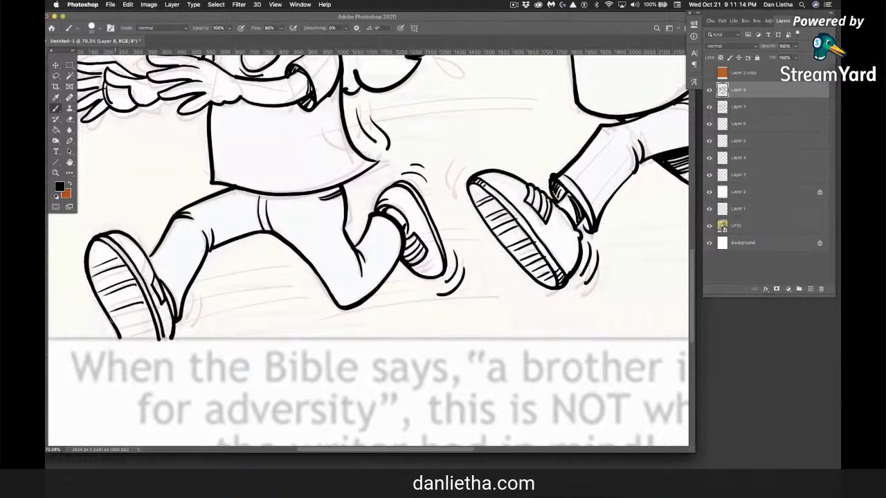
Ink the motion marks behind the leading shoe and the long horizontal speed lines beneath and behind the girl.
mouse_move(192, 300)
mouse_down()
mouse_move(184, 324)
mouse_move(193, 329)
mouse_move(312, 299)
mouse_up()
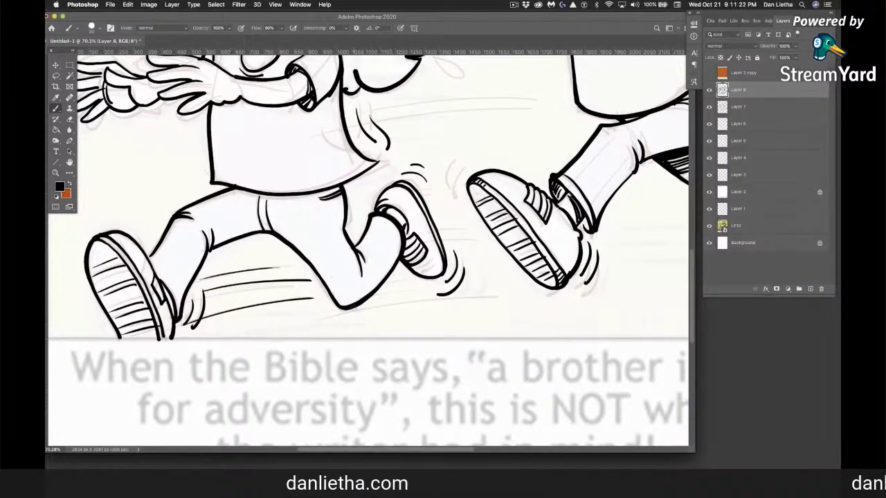
drag(334, 315, 493, 299)
drag(385, 286, 509, 280)
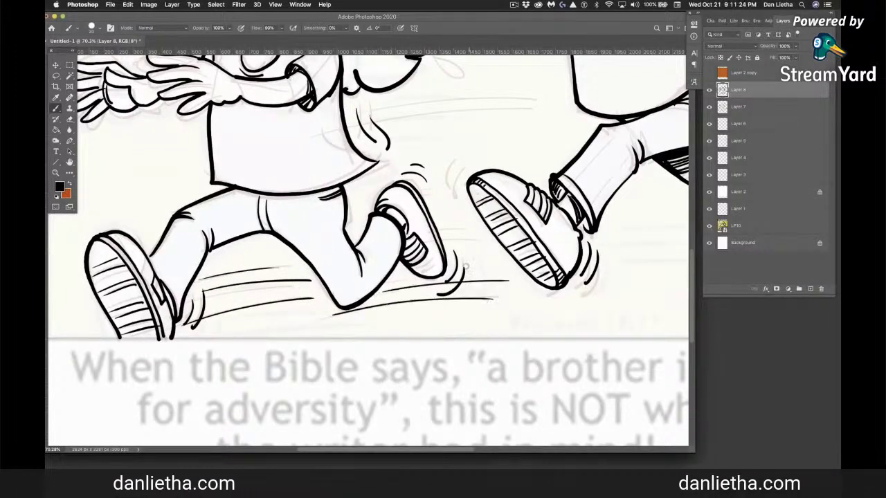
drag(453, 237, 488, 246)
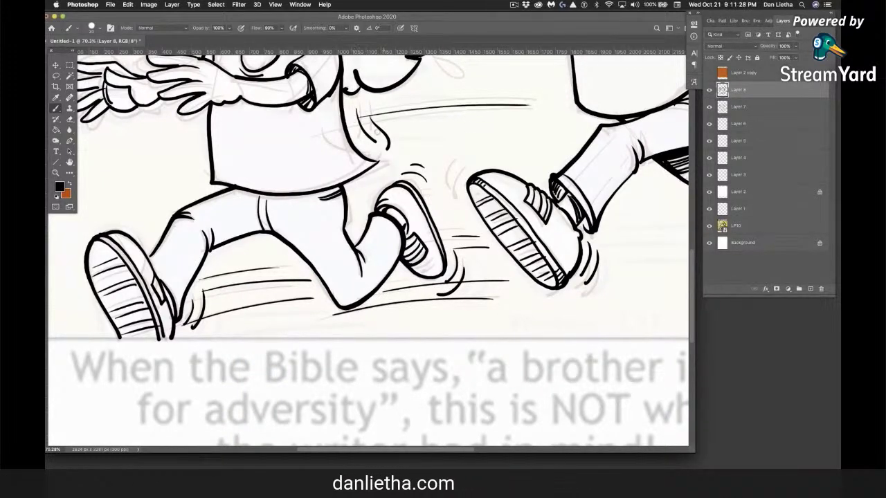
drag(357, 121, 538, 116)
Show the whole page and hide the inks on Layer 8, the sketch on Layer 7 and the white overlay on Layer 2.
key(z)
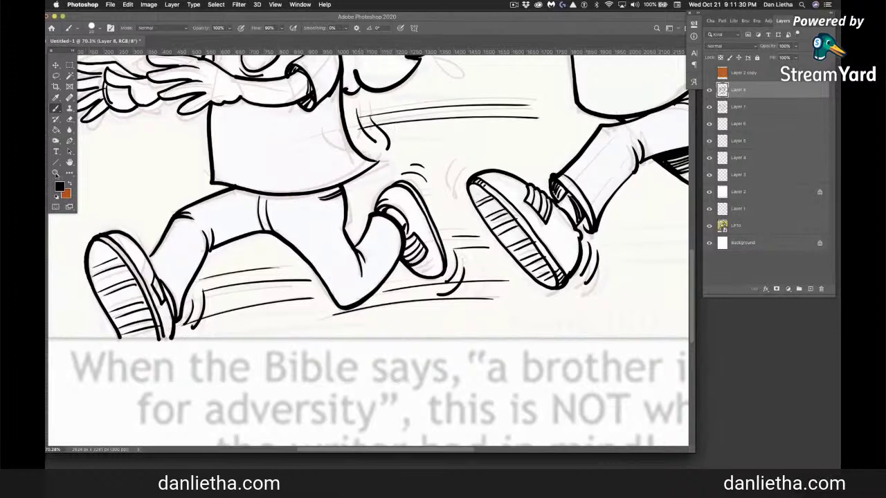
drag(366, 328, 281, 328)
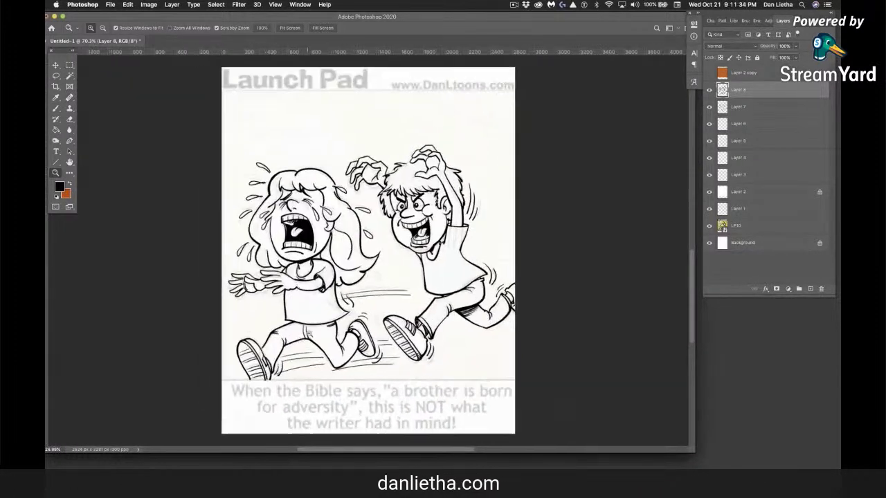
drag(698, 447, 715, 470)
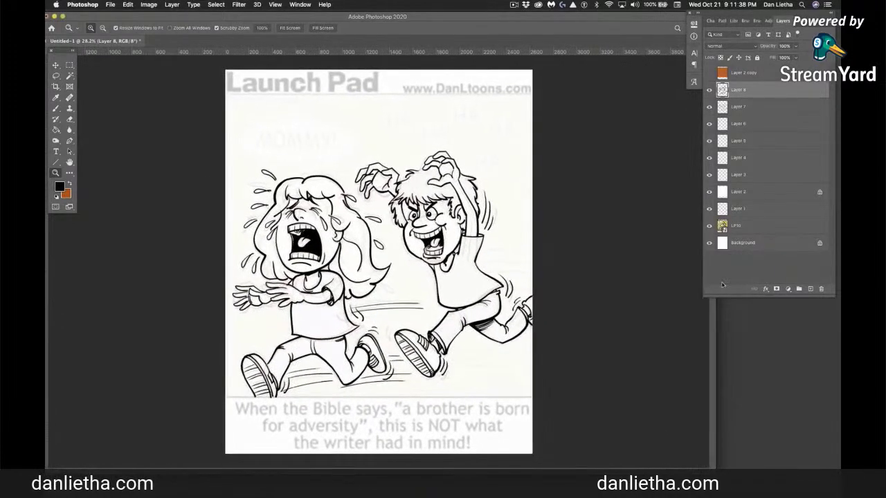
click(709, 90)
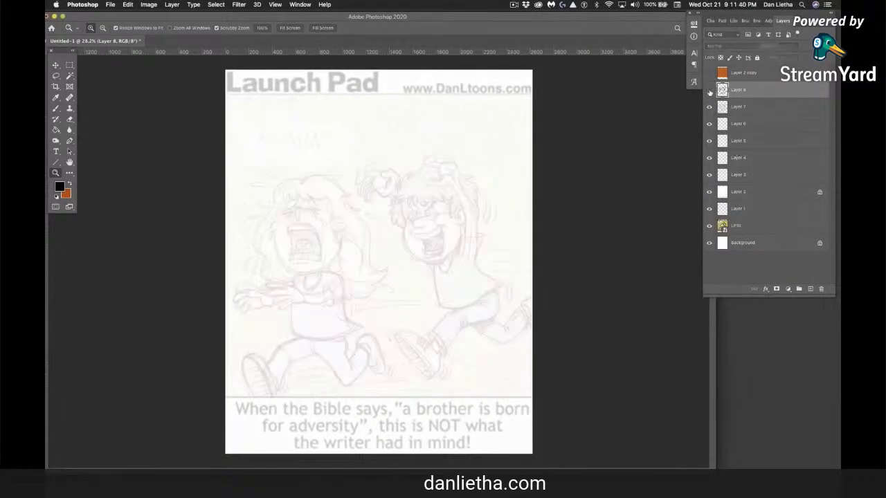
click(709, 107)
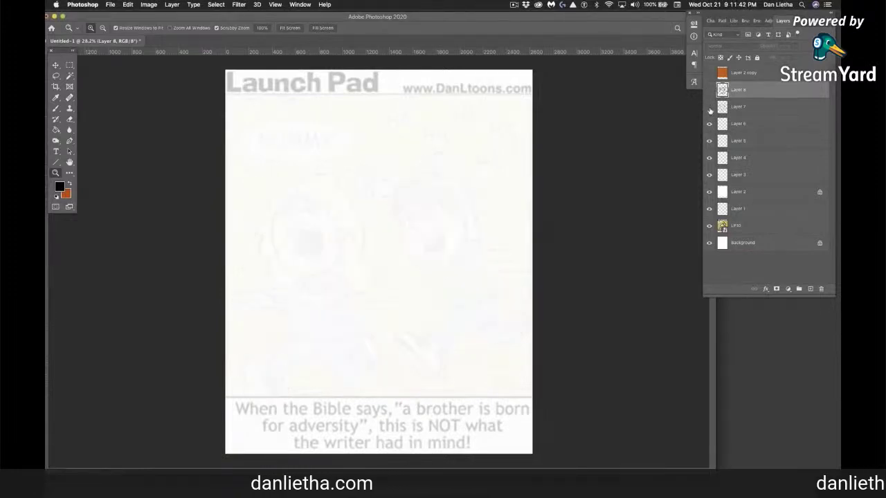
click(709, 192)
click(709, 192)
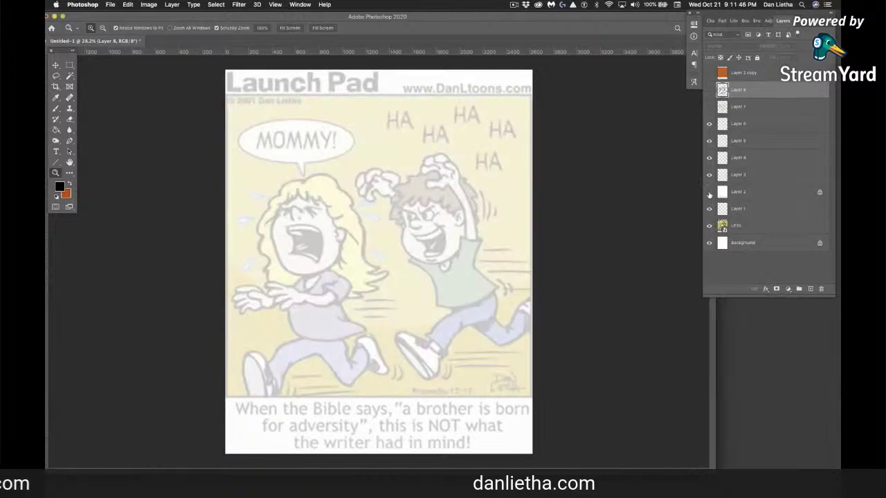
Toggle Layer 8 to compare the new inks with the original cartoon, leave it shown, and hide the original cartoon's layer.
click(709, 90)
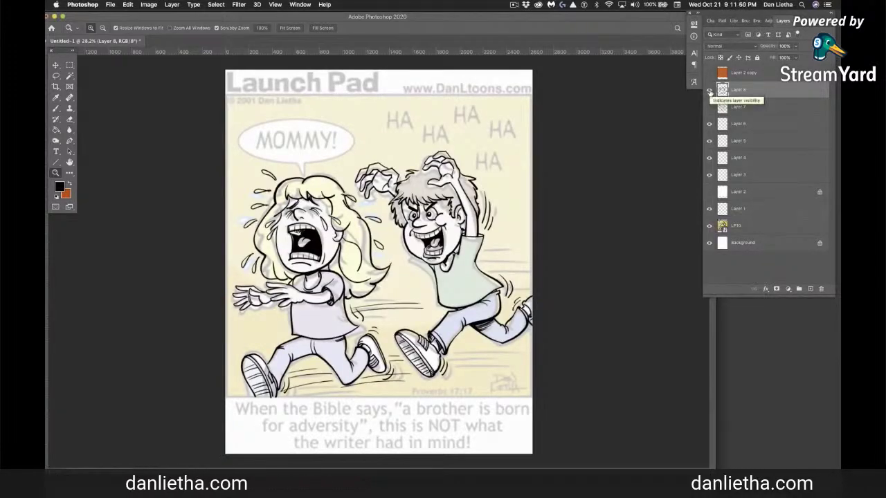
click(709, 90)
click(709, 90)
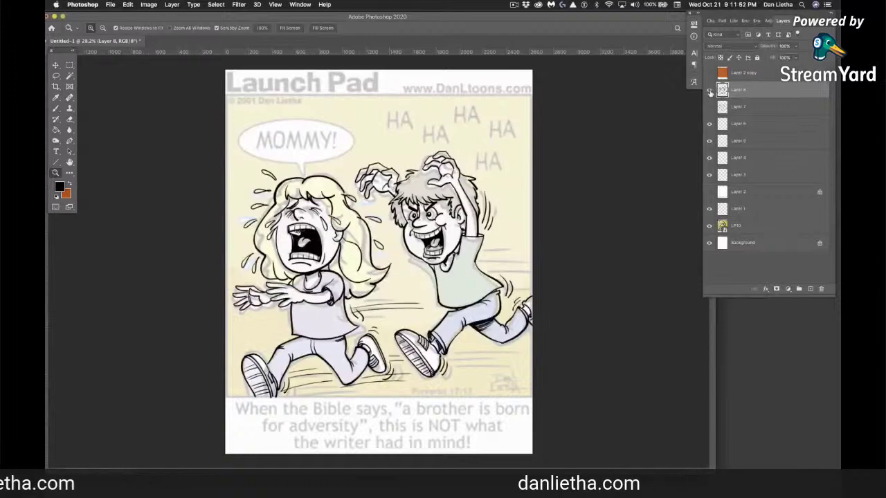
click(709, 90)
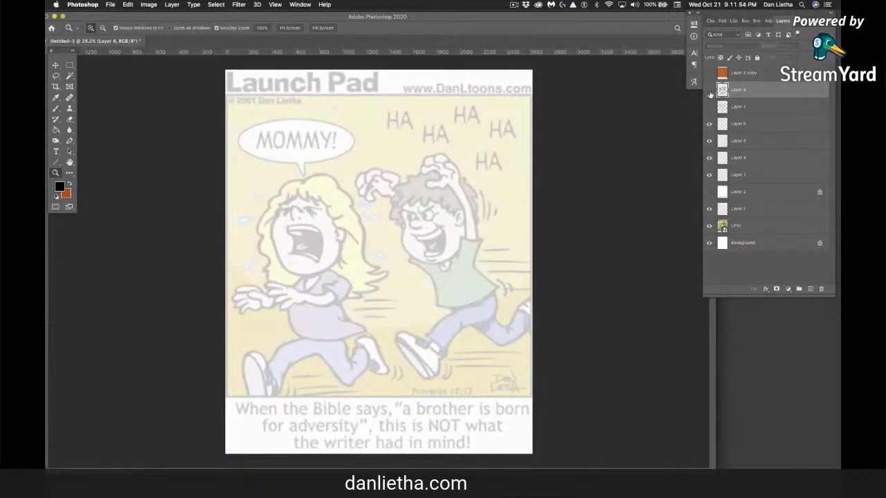
click(709, 90)
click(709, 226)
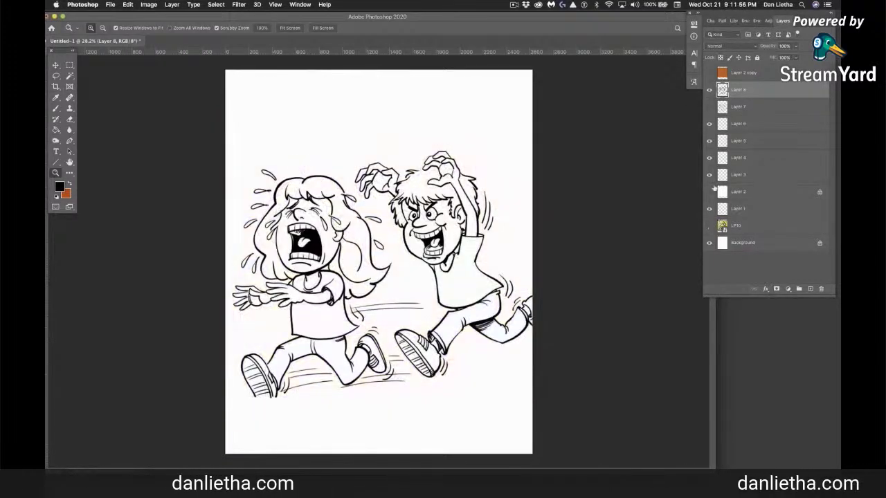